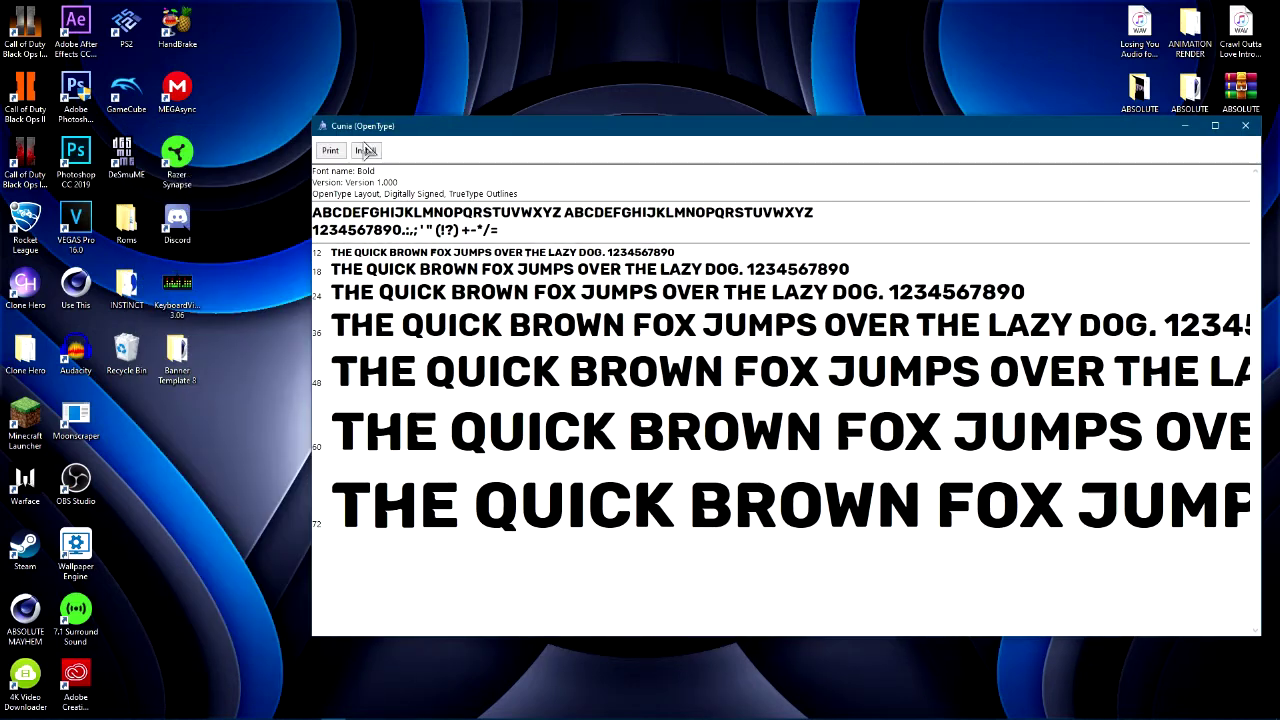
Close the Cunia font preview, open the C4D scene file from the Banner Template 8 folder, and dismiss the participation program dialog.
left_click_drag(570, 132, 315, 144)
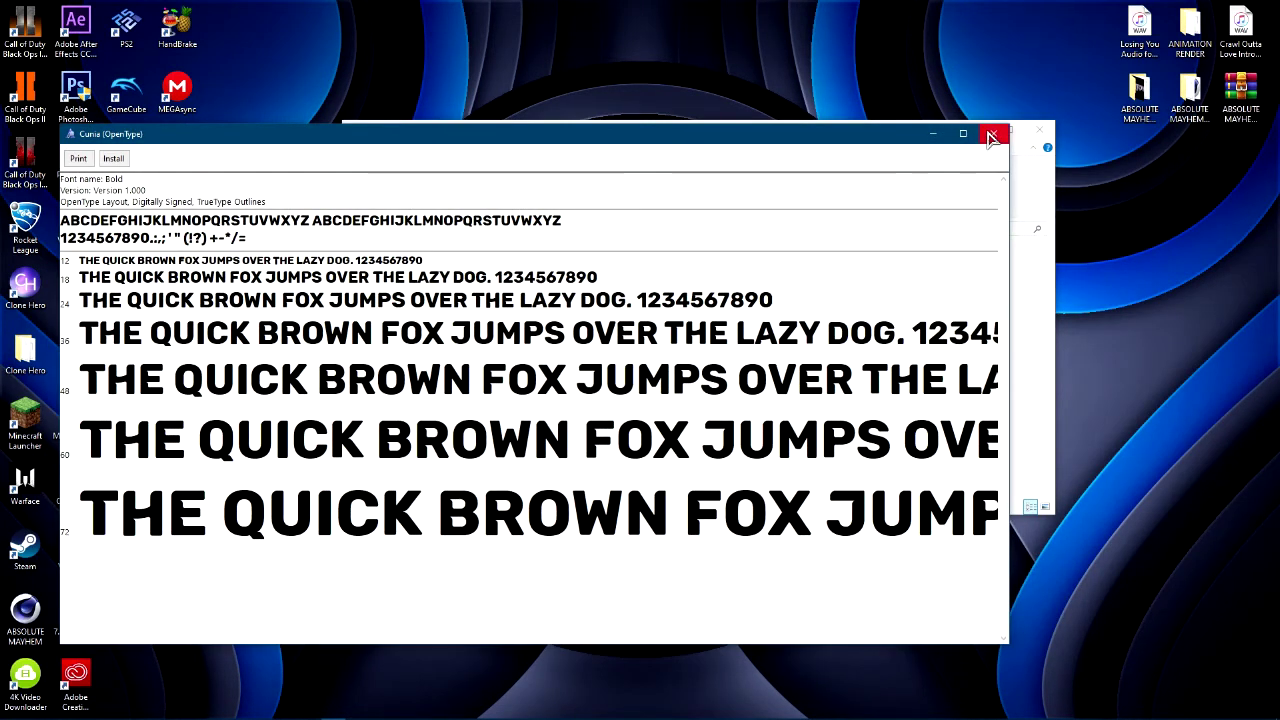
left_click(991, 137)
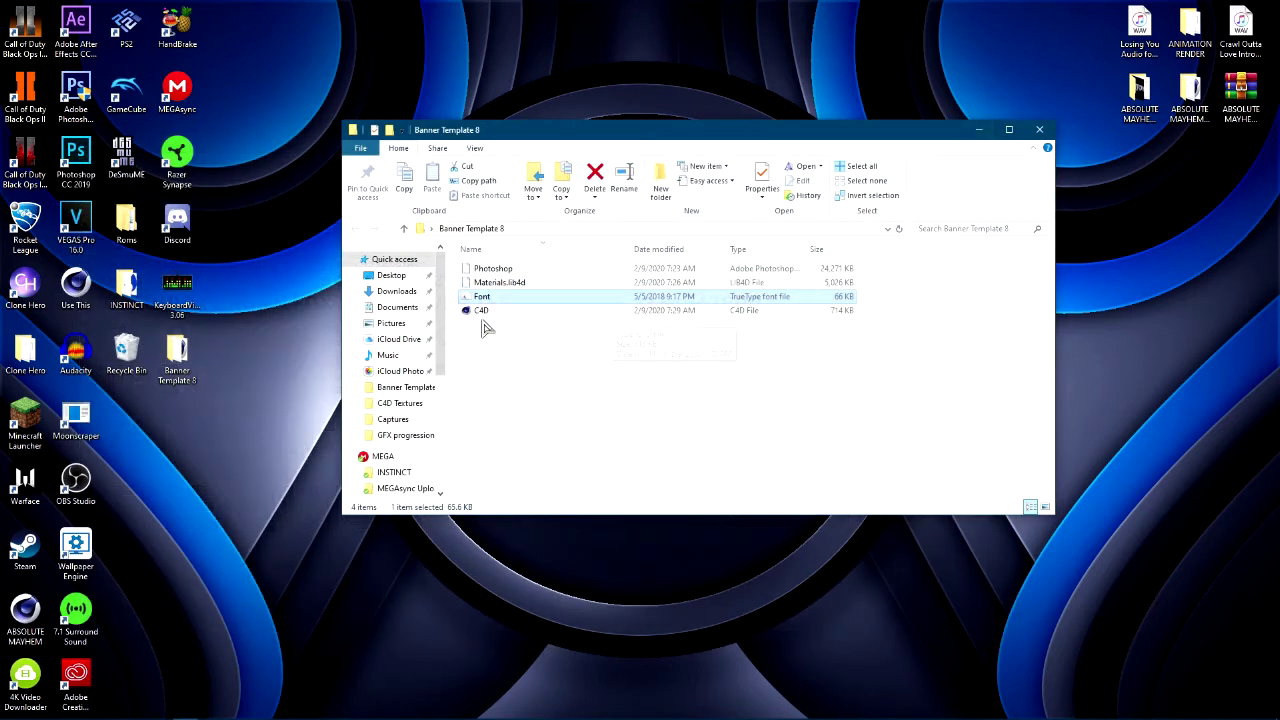
left_click(645, 300, "ctrl")
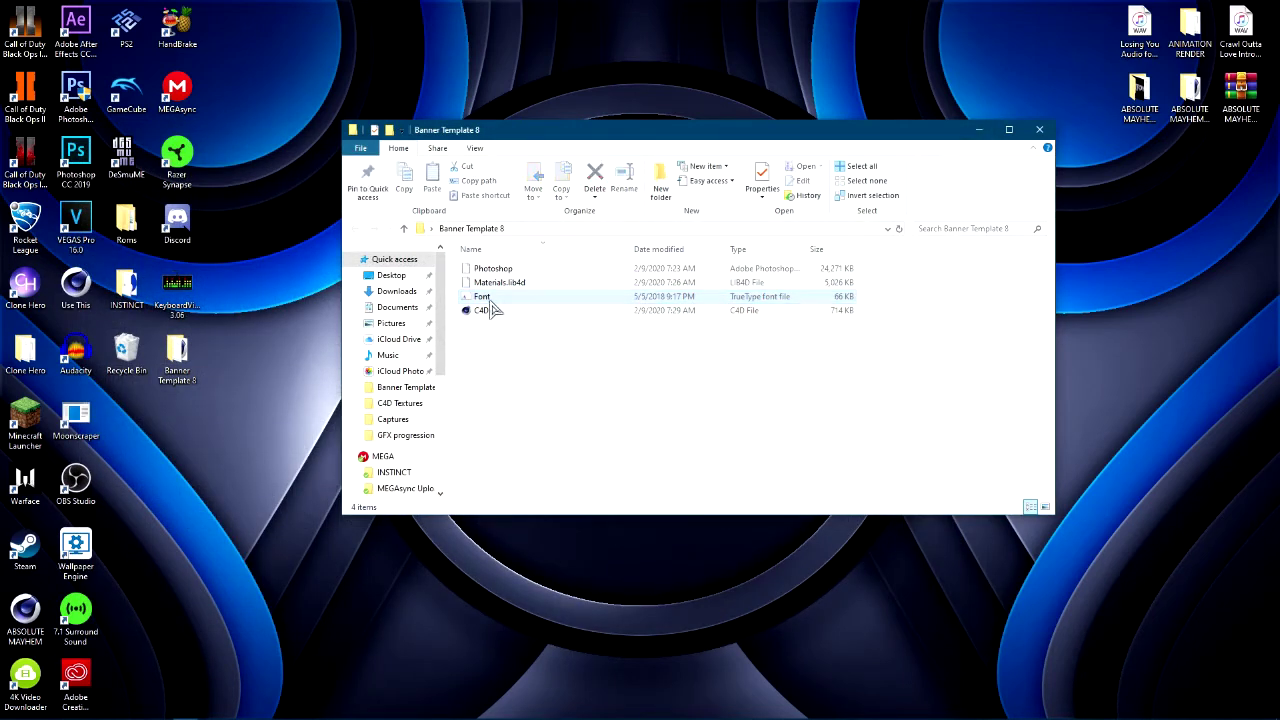
double_click(497, 314)
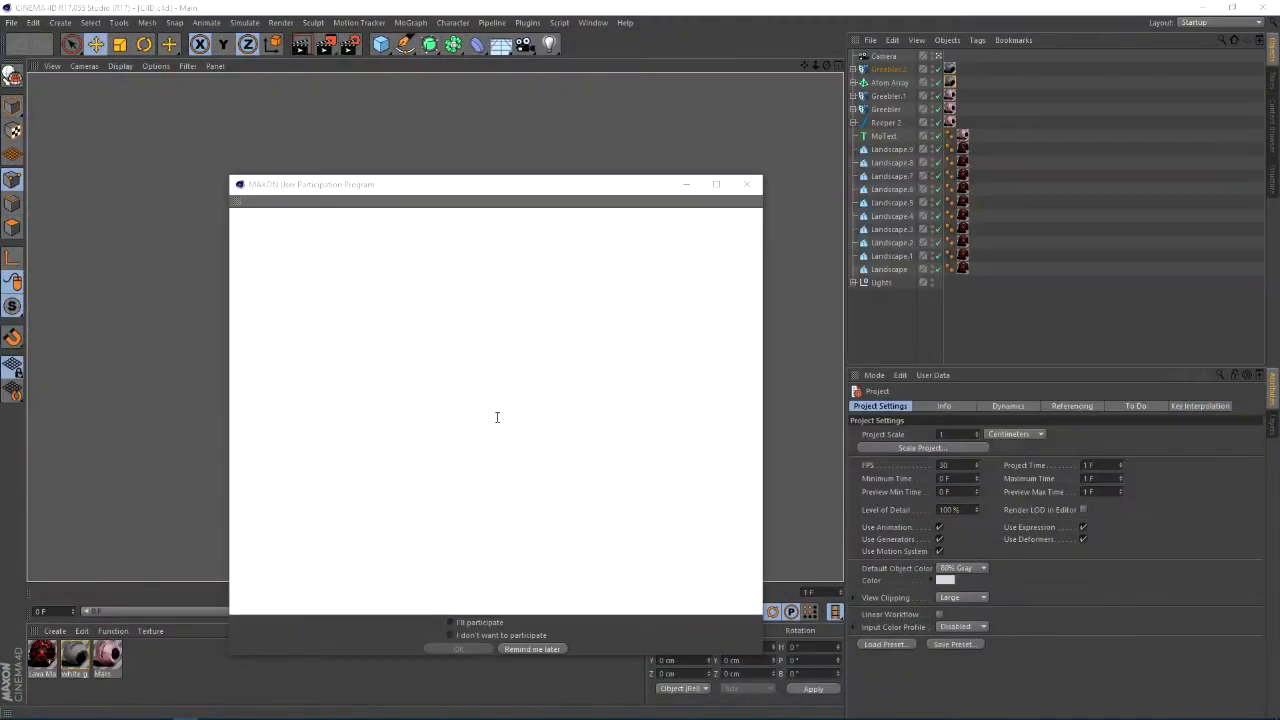
left_click(747, 184)
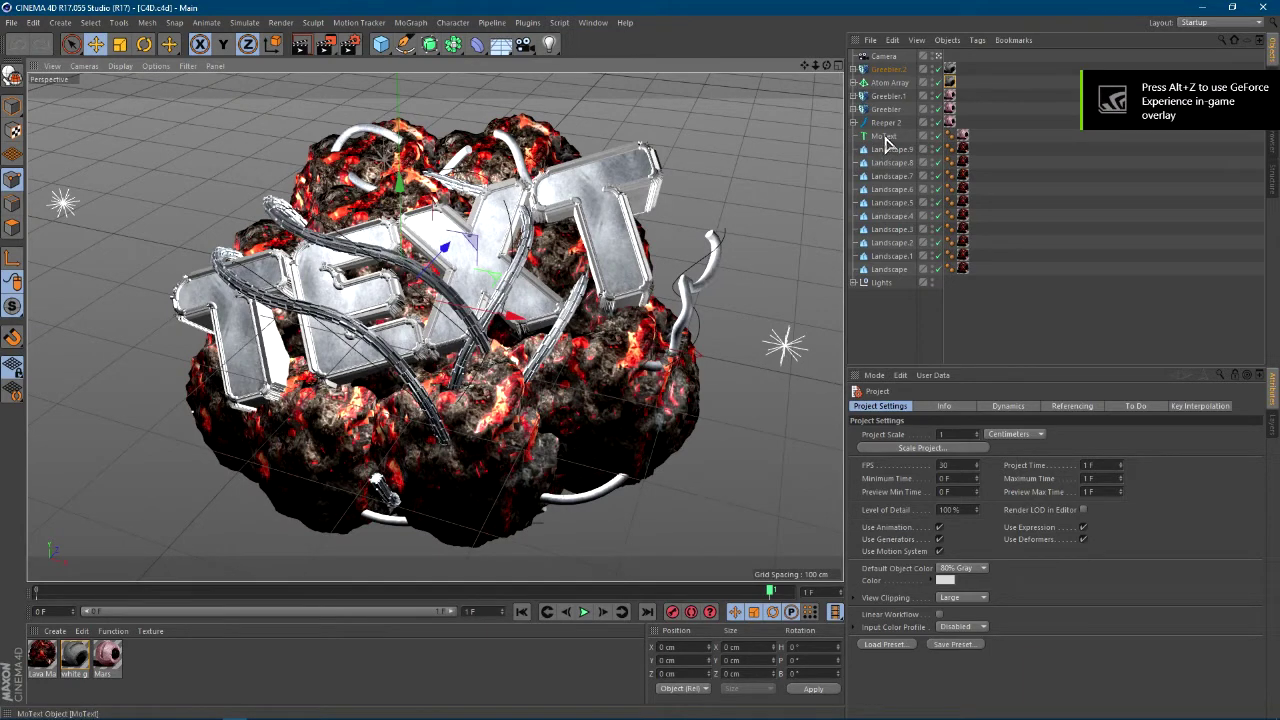
Change the text of the main top-level MoText object to $1.99.
left_click(884, 137)
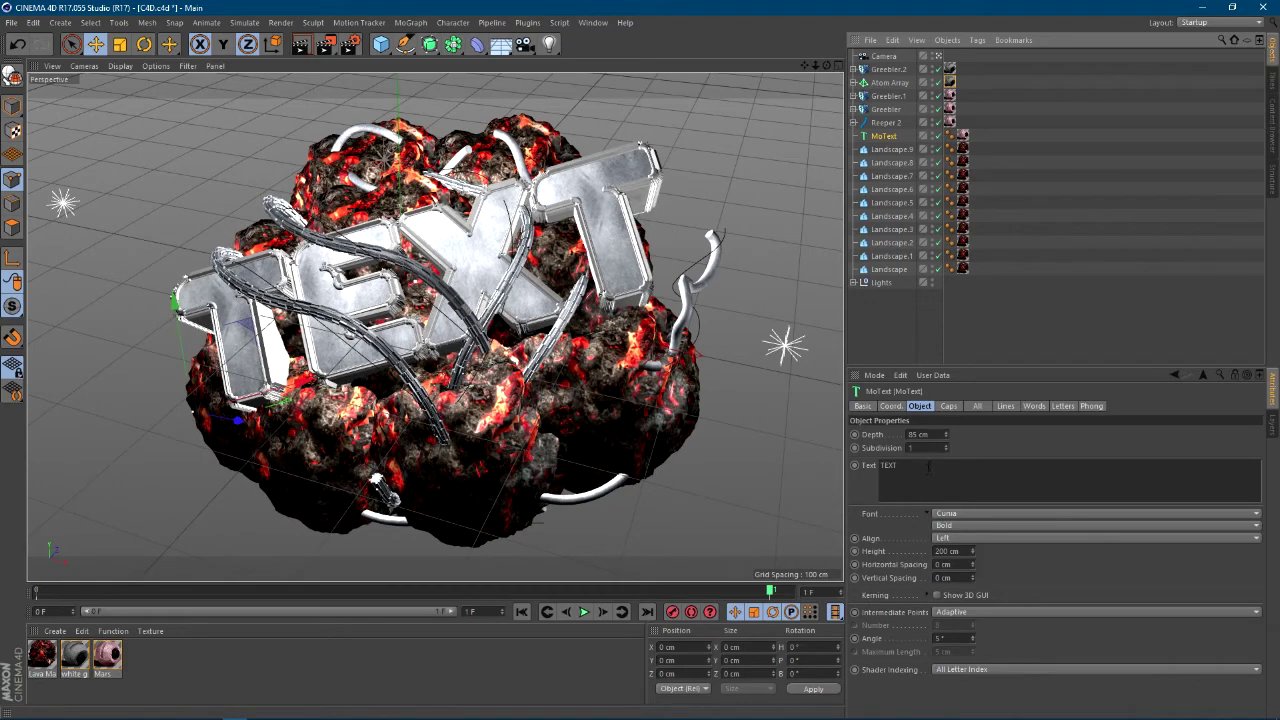
double_click(930, 465)
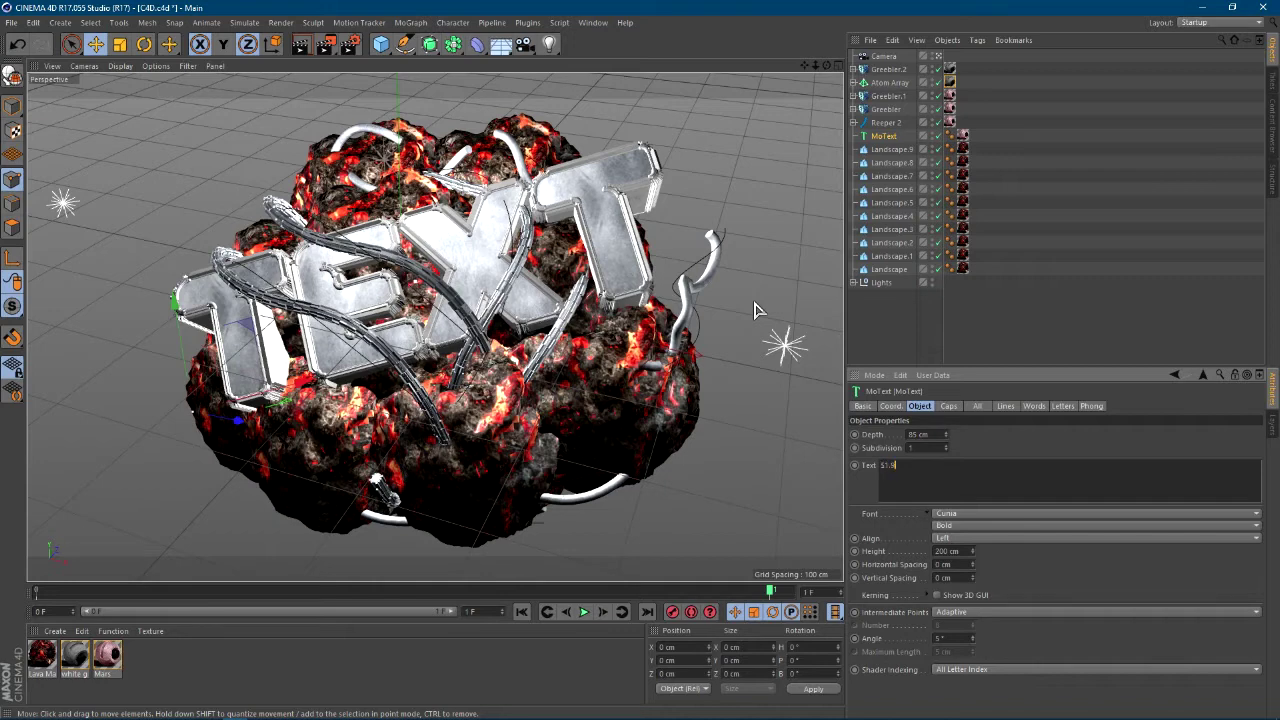
left_click(985, 443)
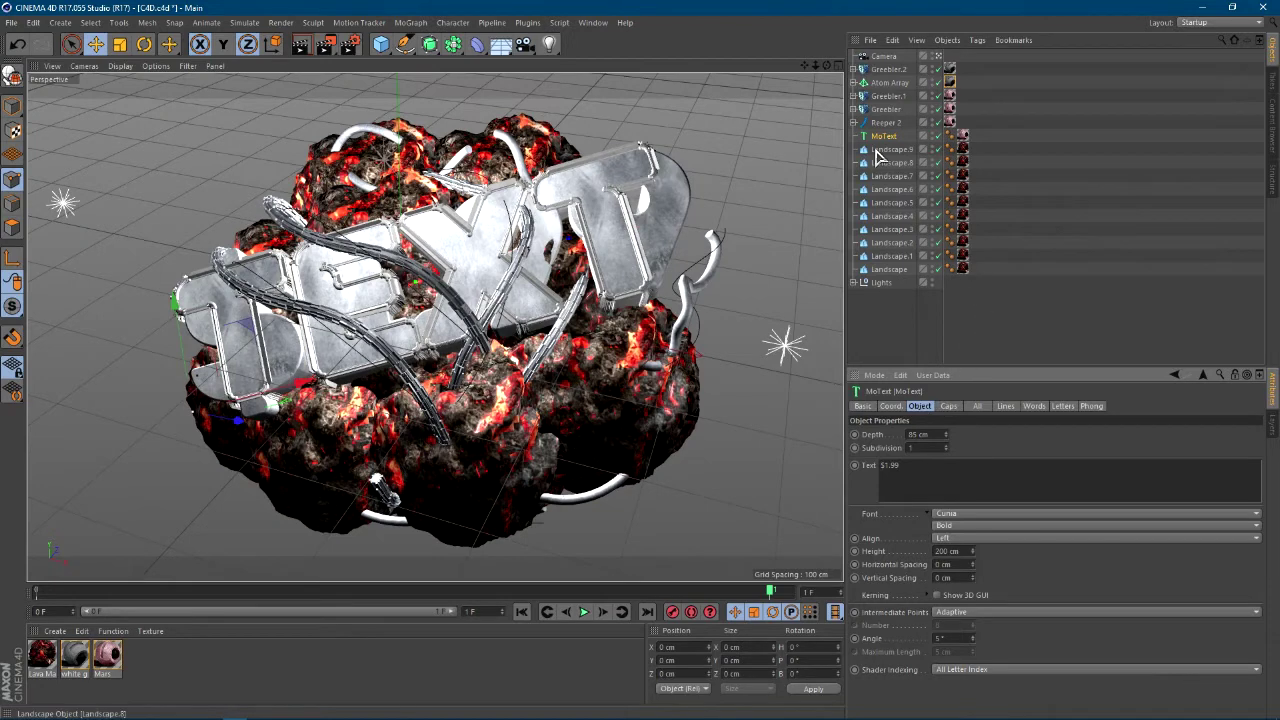
Change the text of the MoText.1 object nested under the top-level Atom Array to $1.99.
left_click(853, 82)
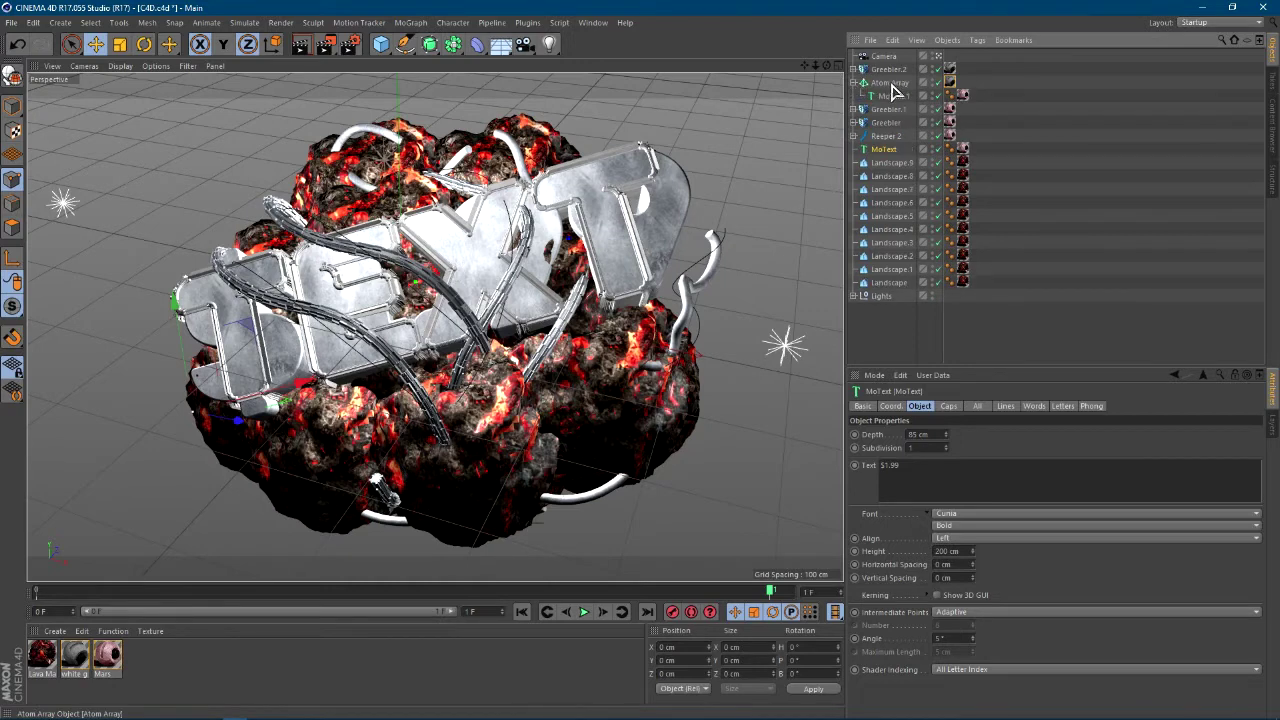
left_click(890, 84)
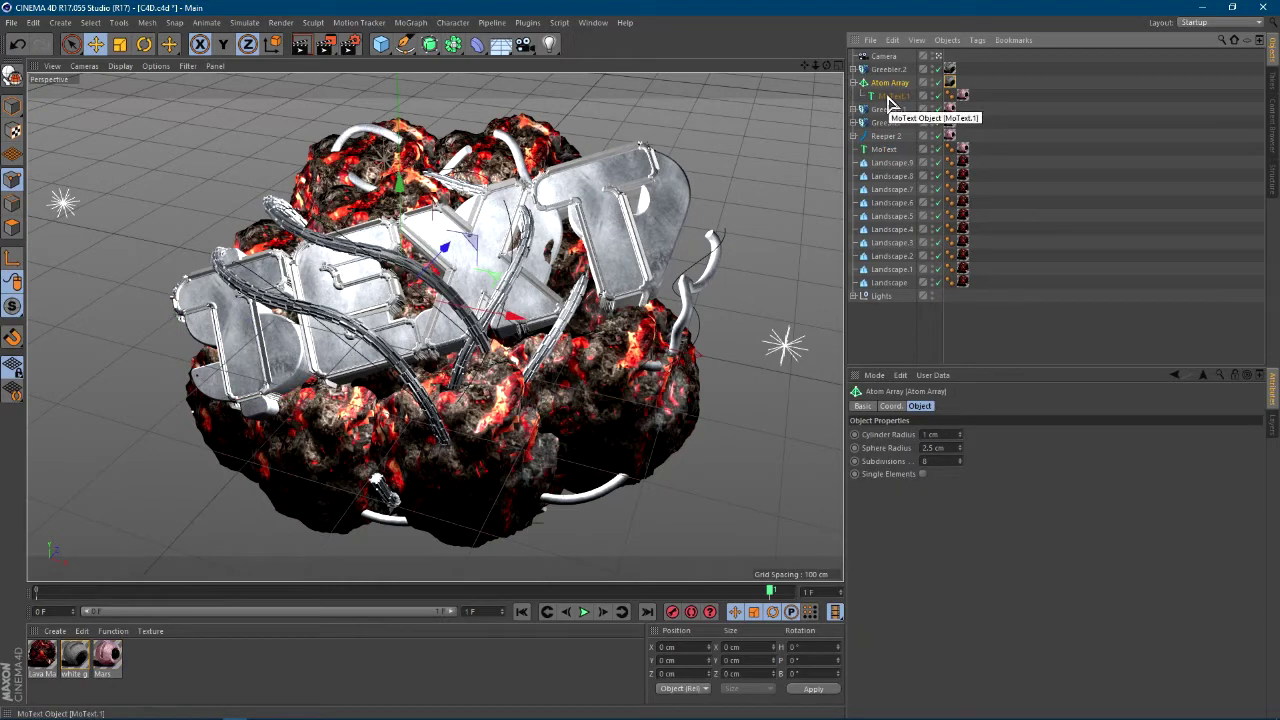
left_click(888, 96)
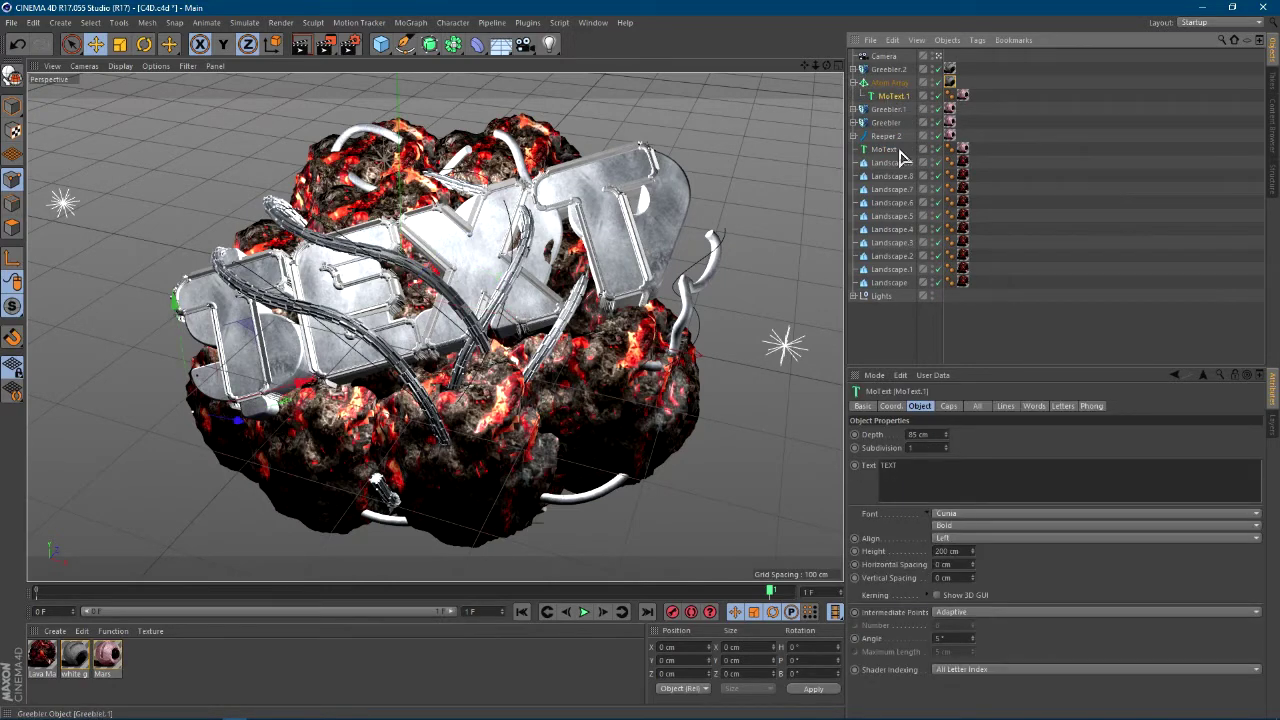
left_click(917, 479)
key("BackSpace")
key("BackSpace")
key("BackSpace")
key("BackSpace")
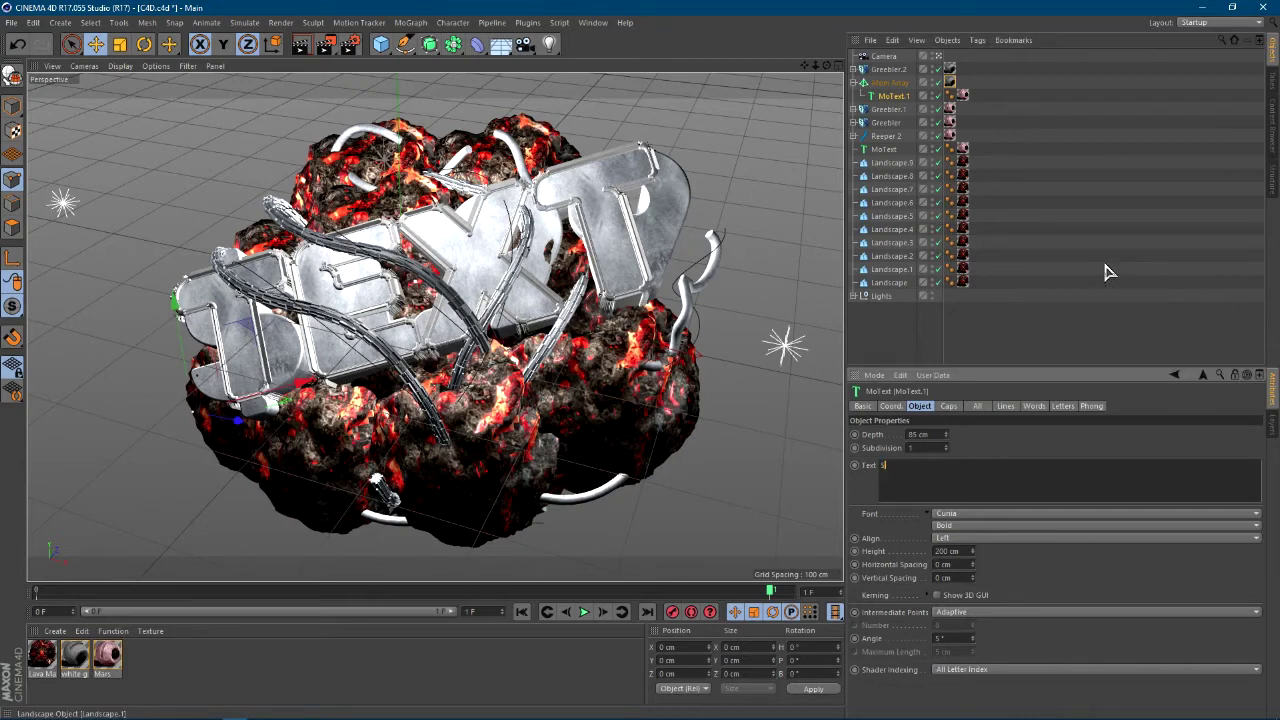
type("$1.99")
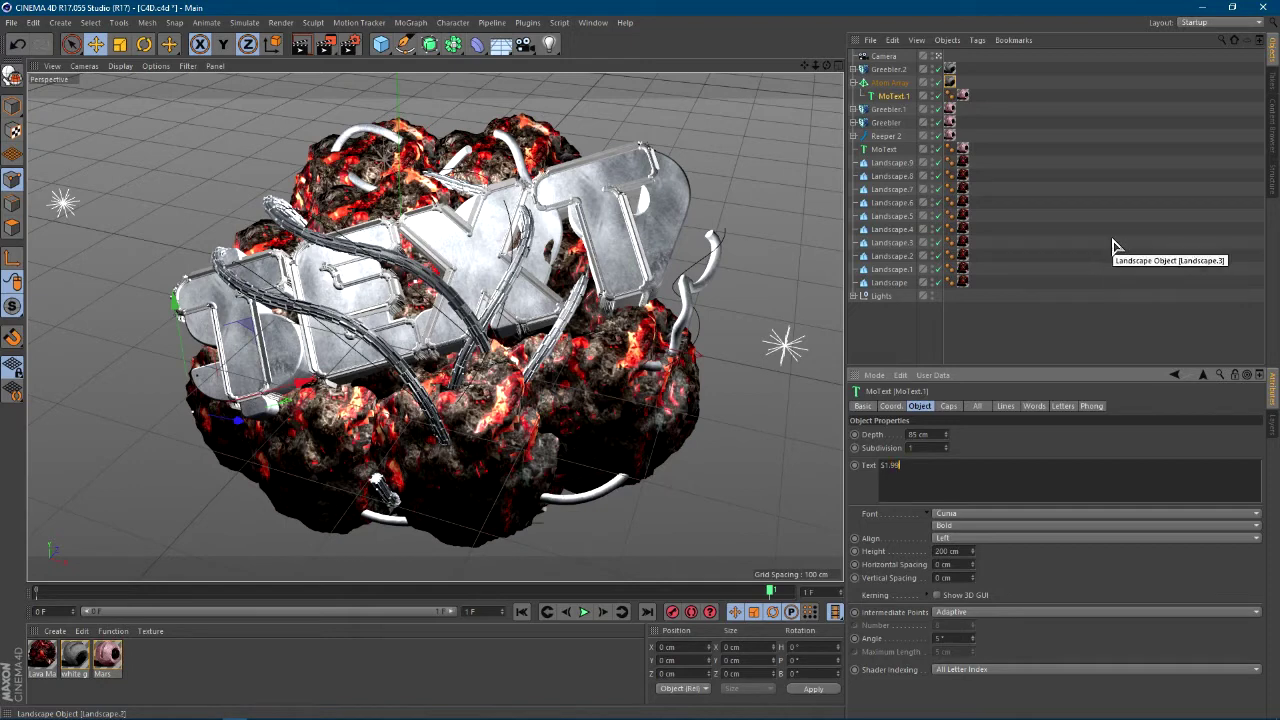
left_click(1003, 447)
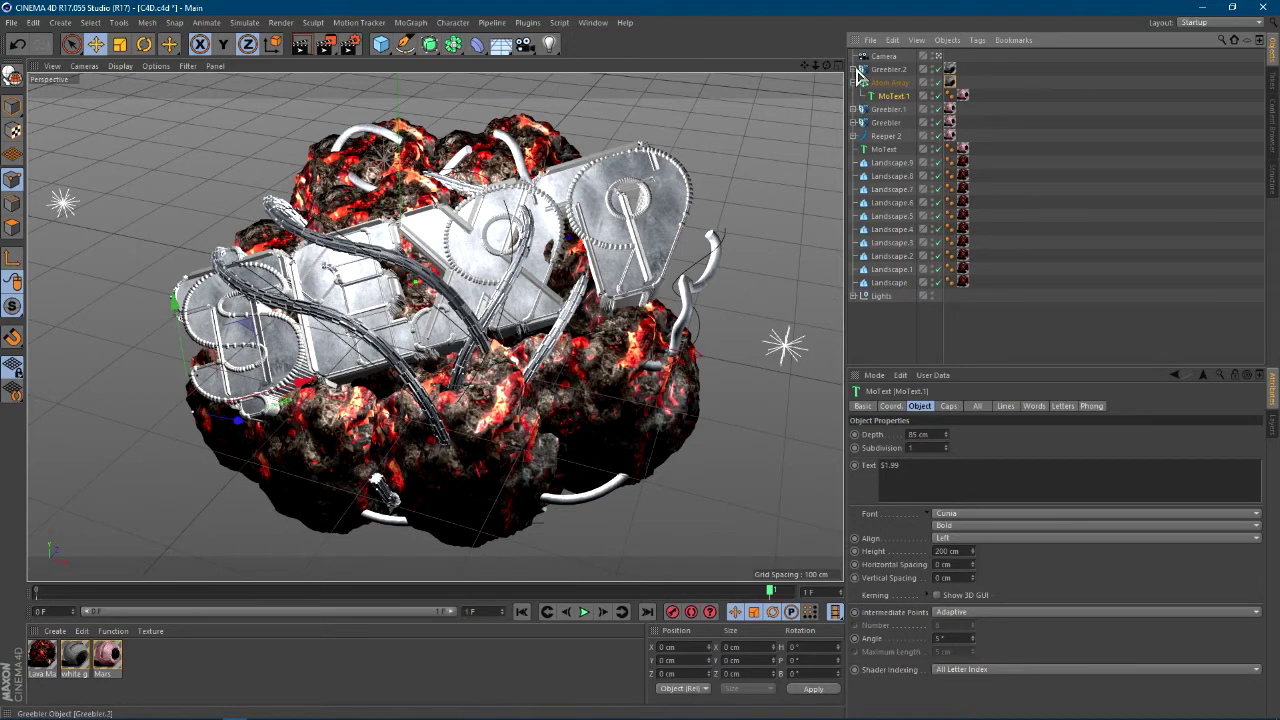
Change the text of the MoText.1 object nested inside Greebler.2 to $1.99, and collapse the expanded object hierarchies.
left_click_drag(855, 80, 858, 72, "ctrl")
left_click(900, 95)
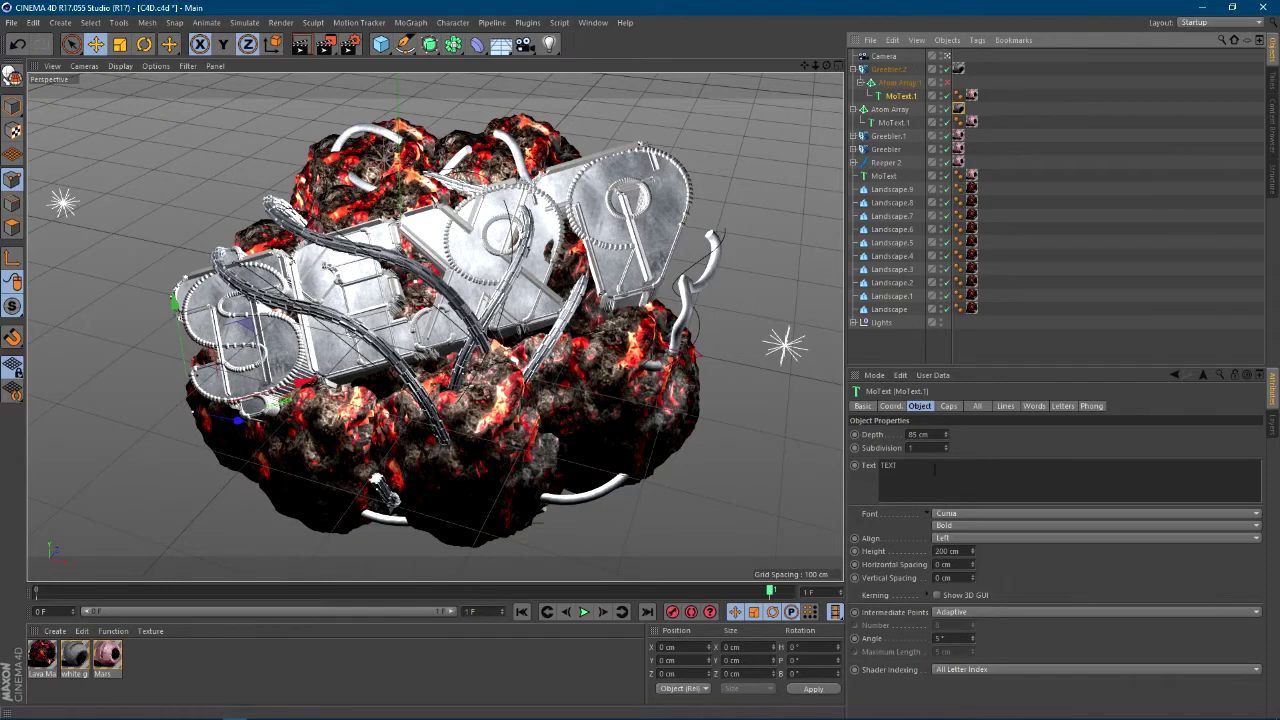
double_click(935, 468)
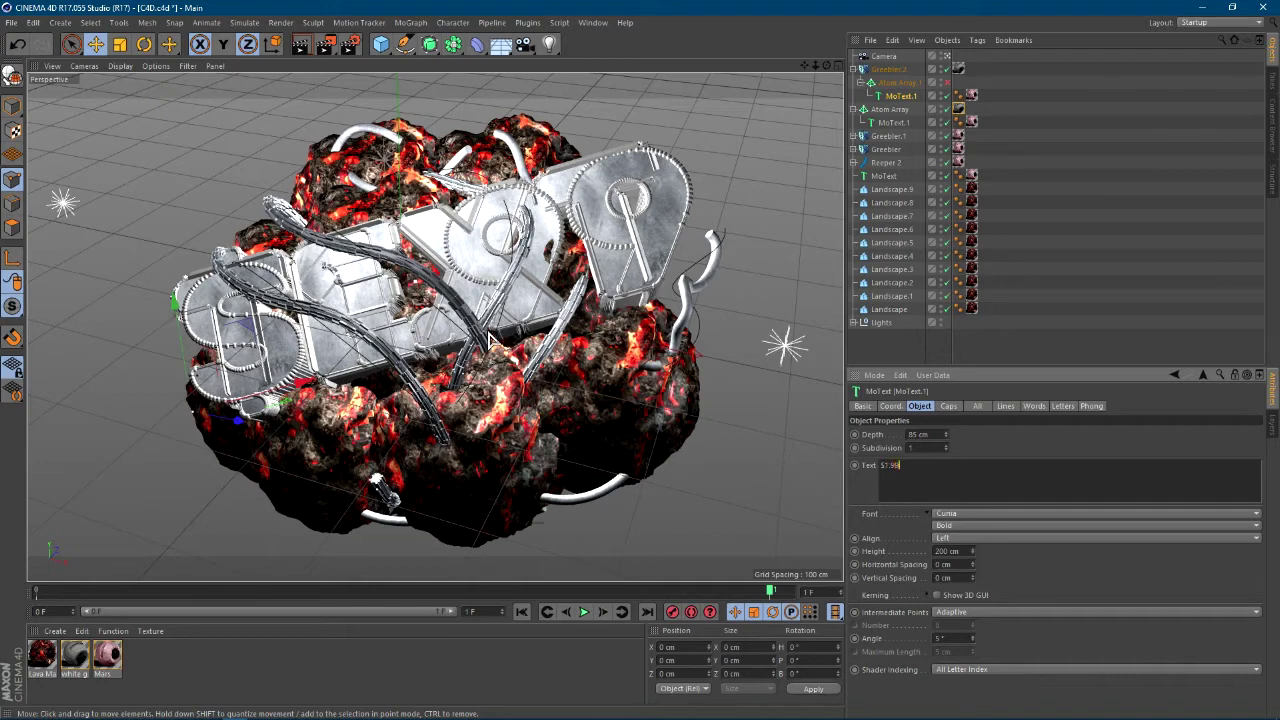
left_click(983, 445)
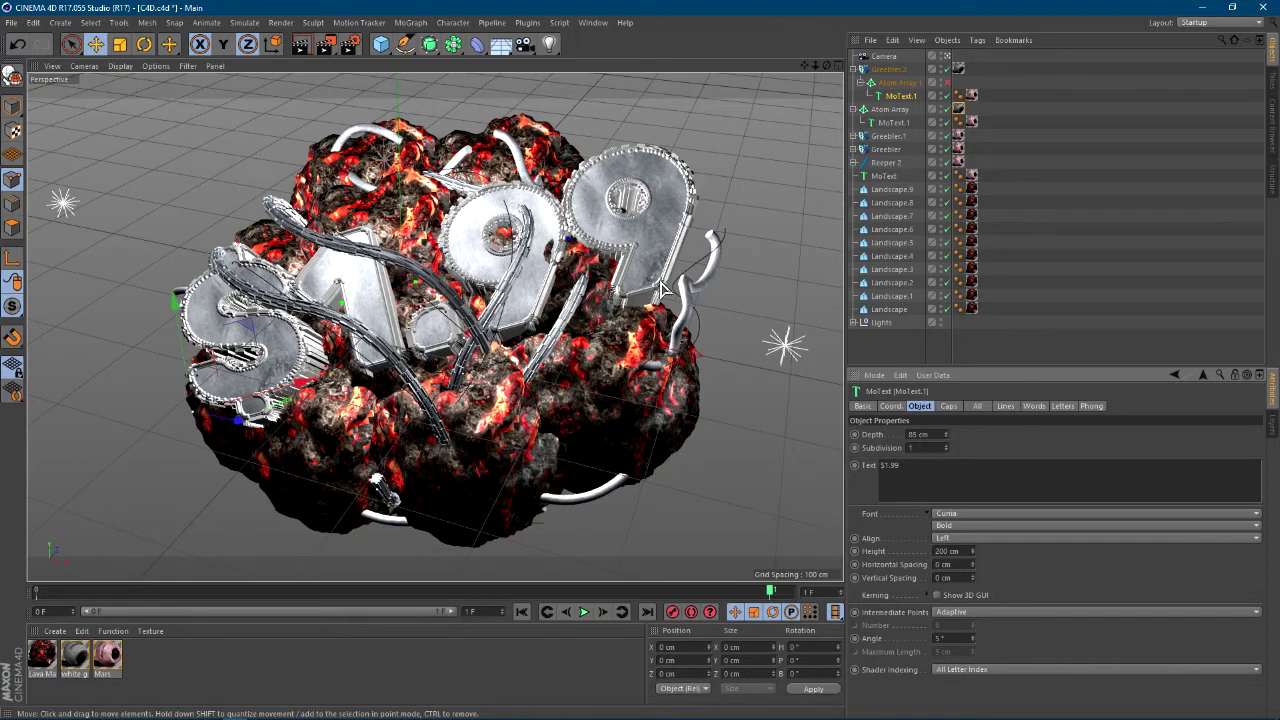
left_click(852, 69)
left_click(852, 82)
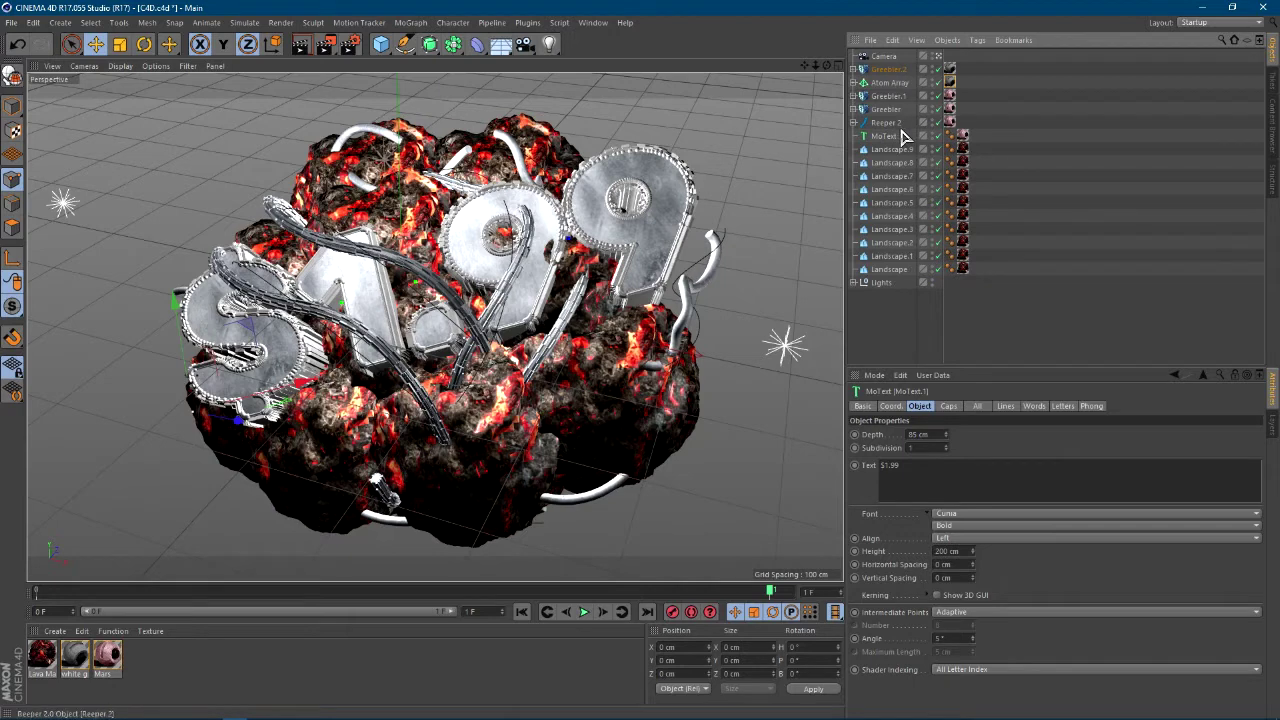
left_click(852, 122)
left_click(852, 122)
left_click(852, 109)
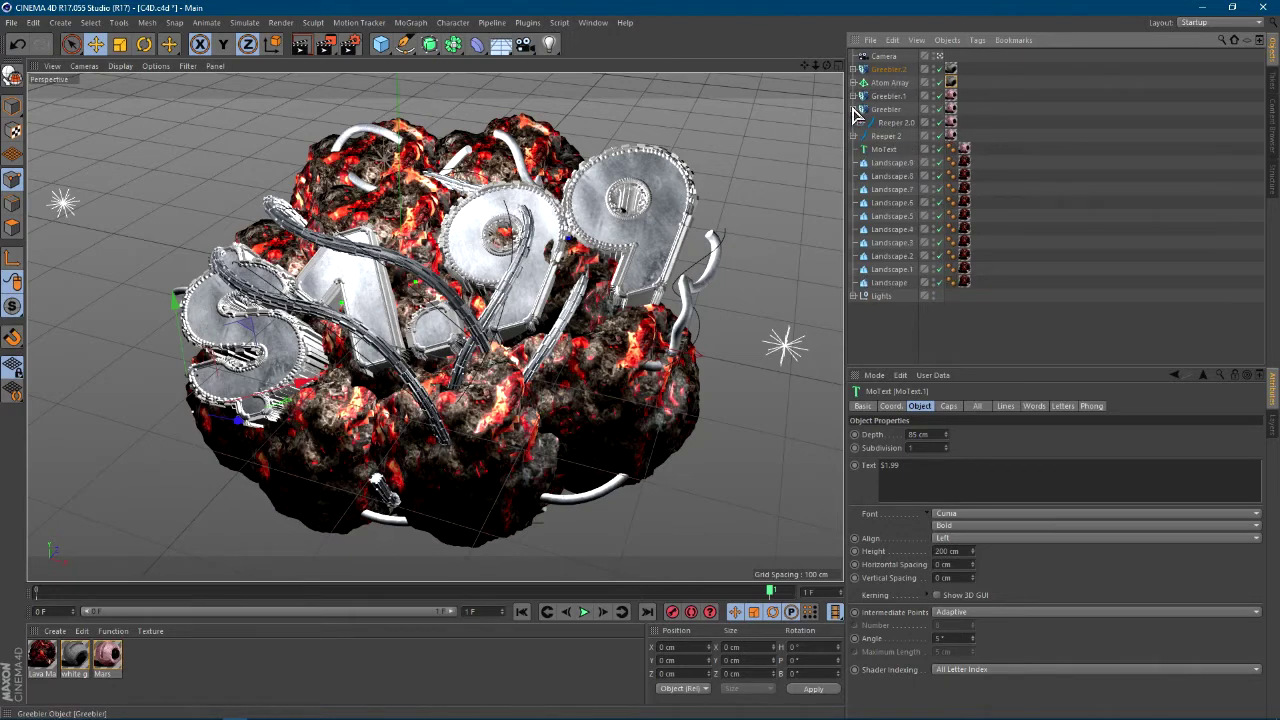
left_click(852, 109)
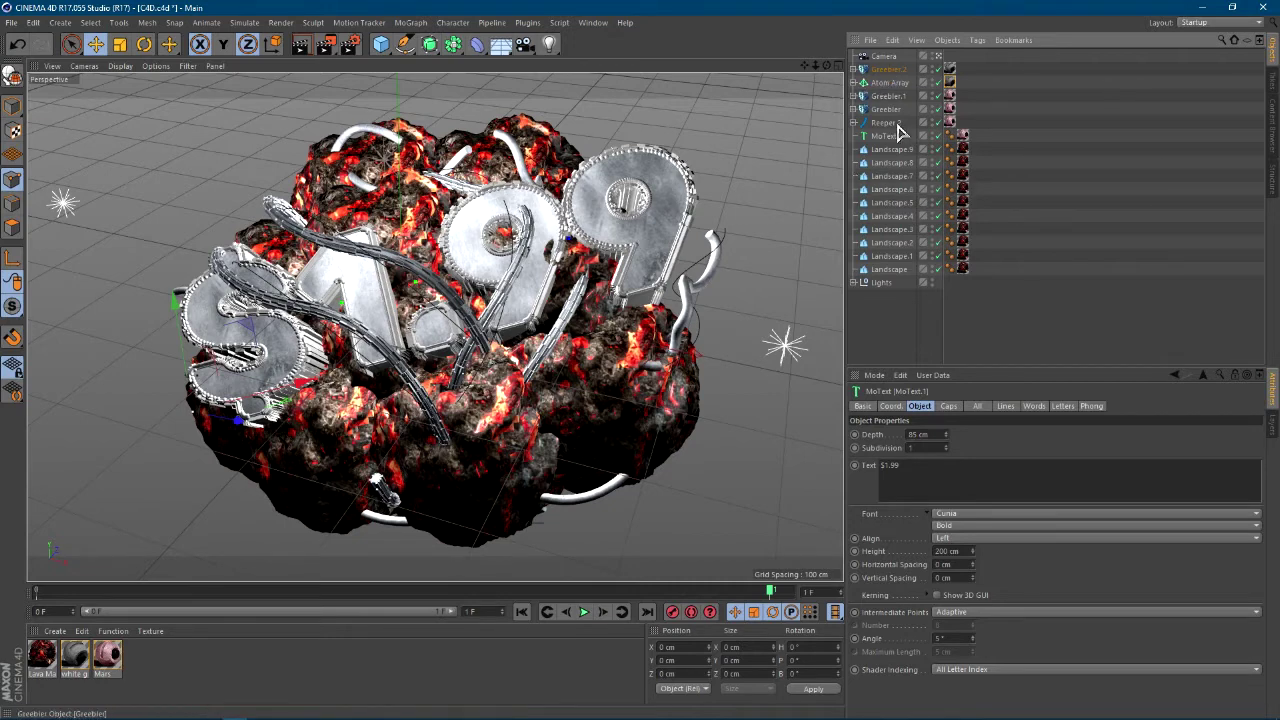
Expand the Greebler.2 and Atom Array hierarchies and select all three MoText objects together.
left_click_drag(886, 88, 858, 75, "ctrl")
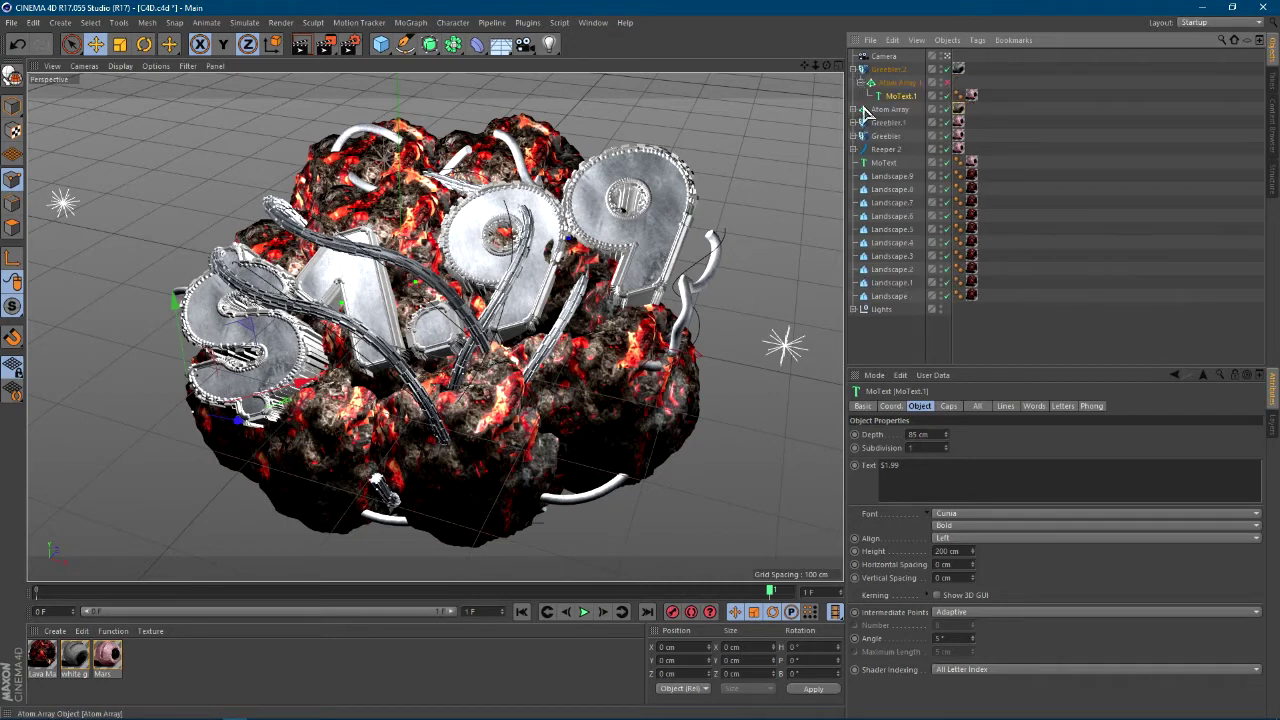
left_click(853, 109)
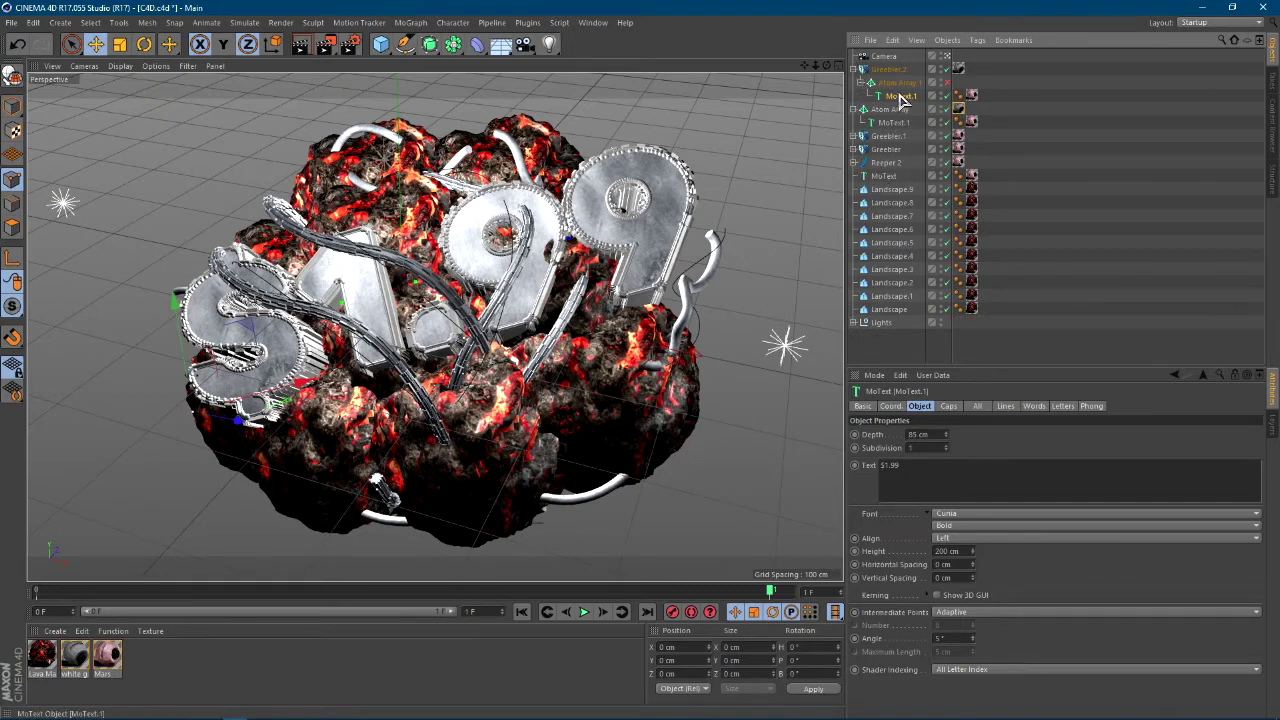
left_click(893, 123, "ctrl")
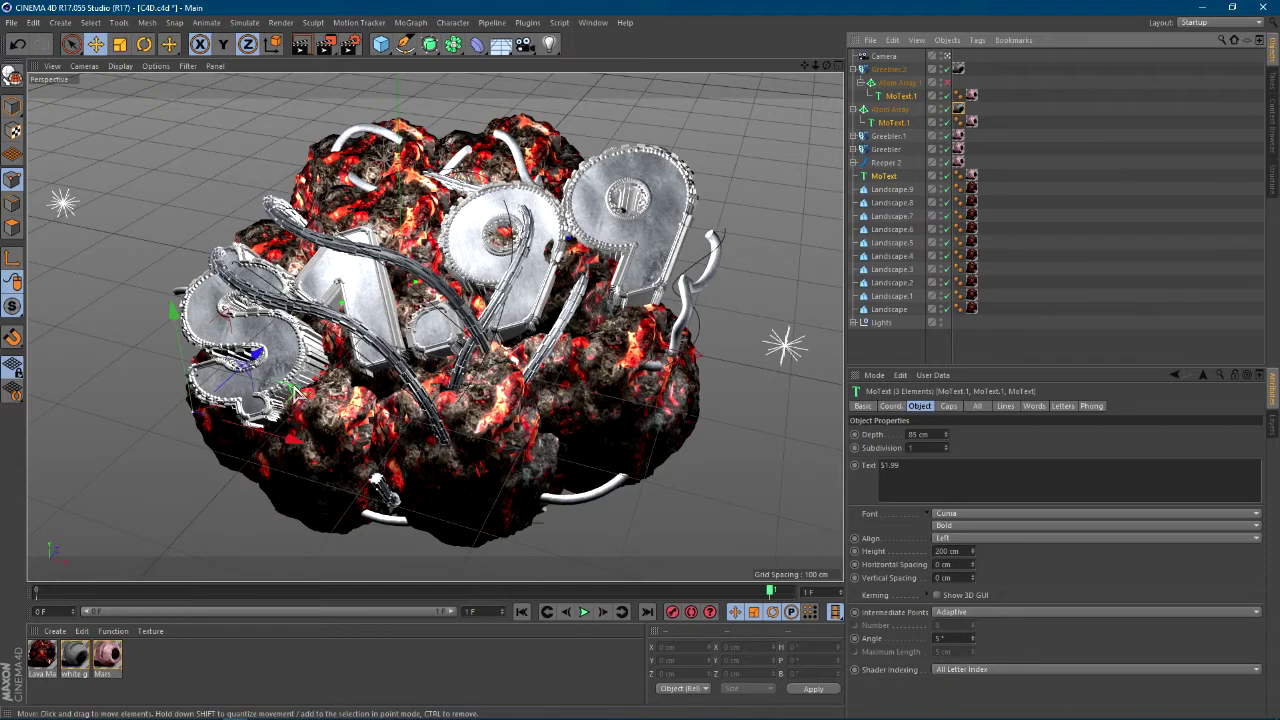
Try shifting the three selected MoText objects sideways and forward in front of the lava rocks.
left_click_drag(295, 440, 260, 435)
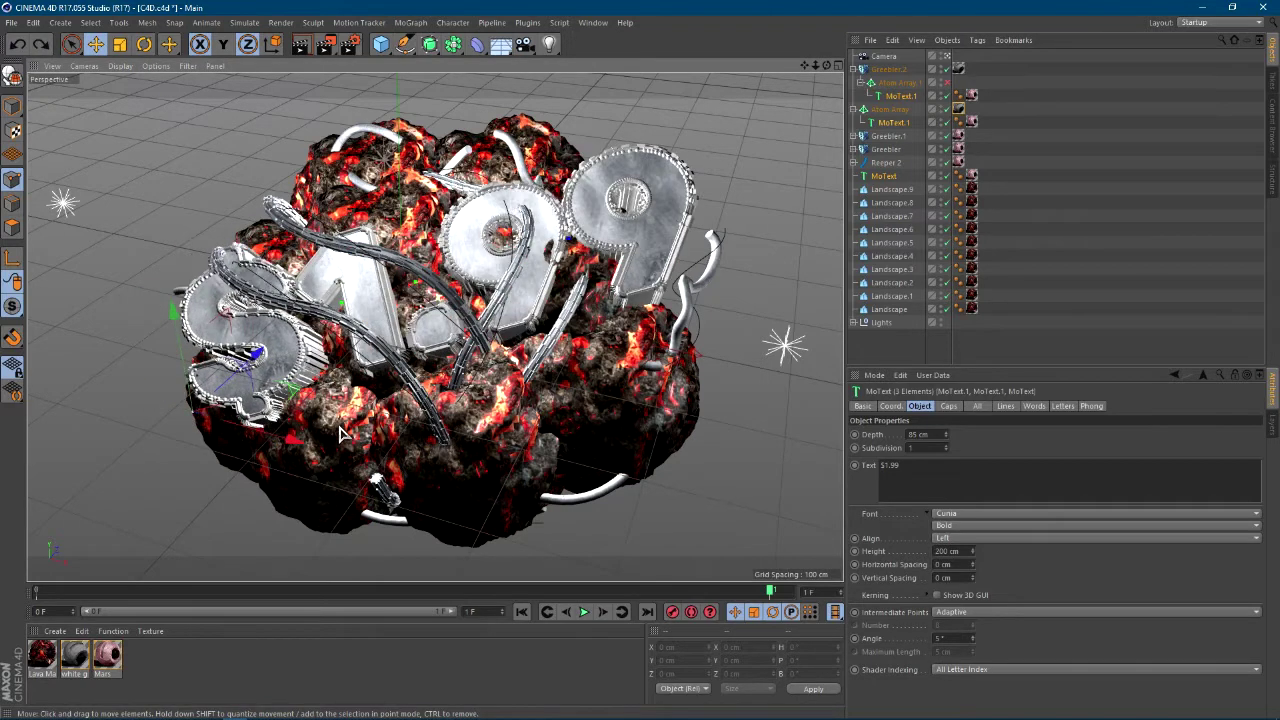
left_click_drag(247, 360, 241, 366)
left_click_drag(293, 441, 287, 444)
left_click_drag(246, 358, 234, 372)
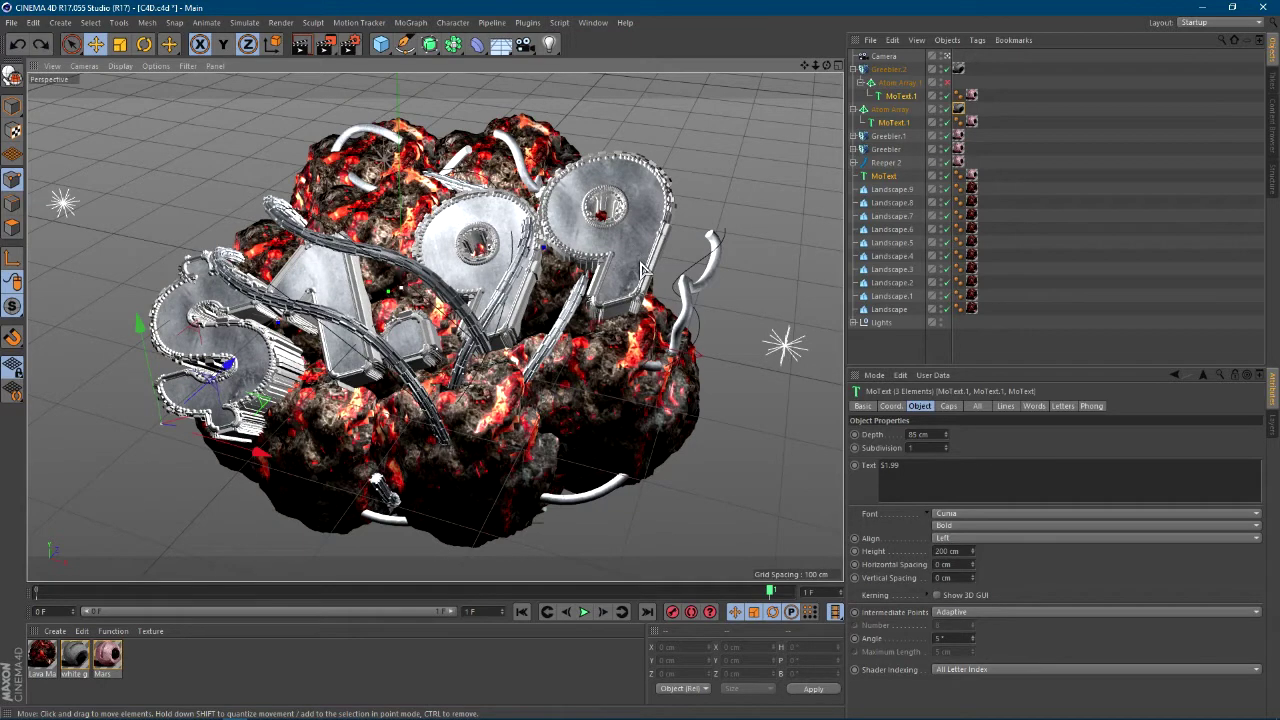
key("ctrl+z")
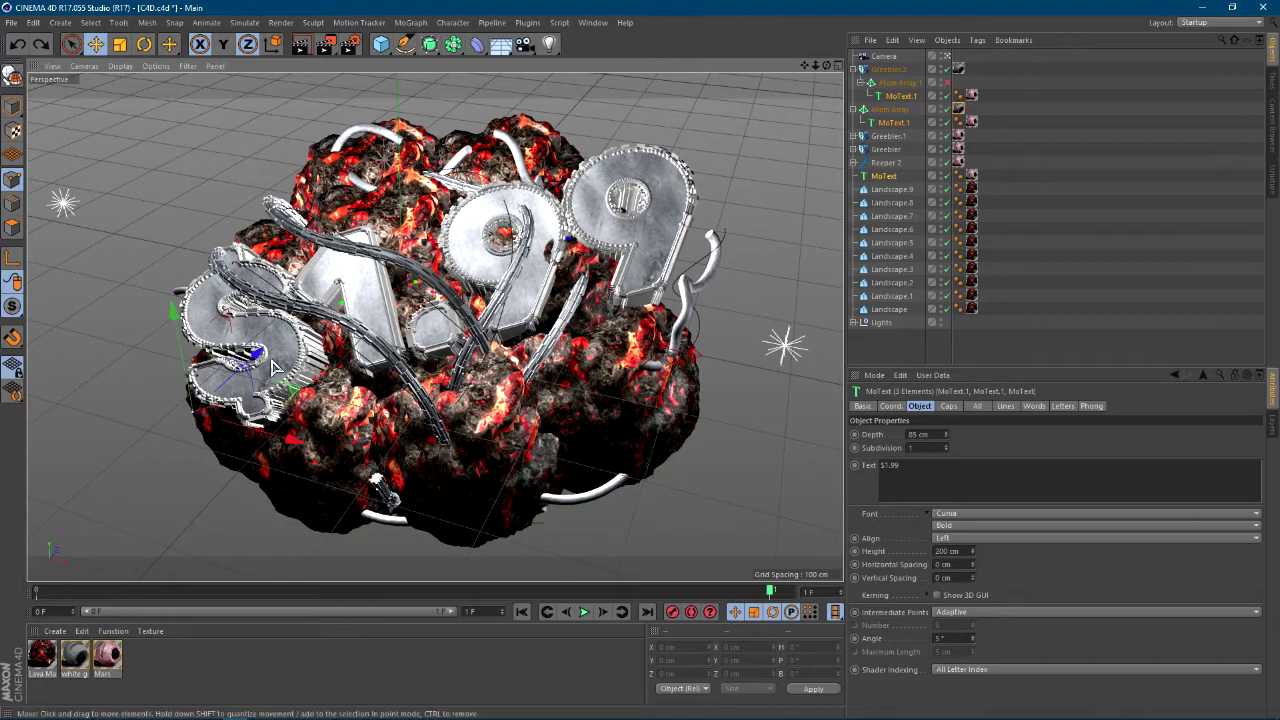
Move the three MoText objects slightly right and up on the lava rocks, and collapse their parent hierarchies with nothing selected.
left_click_drag(272, 362, 306, 360)
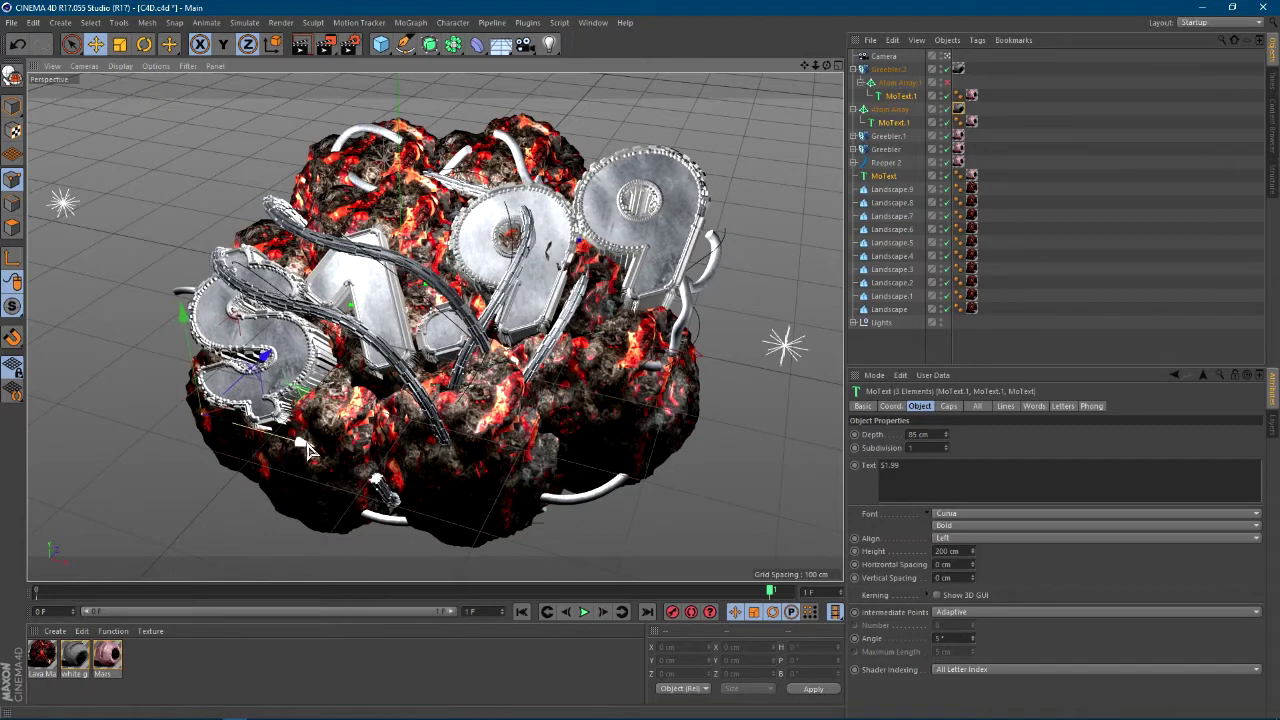
left_click_drag(191, 312, 202, 297)
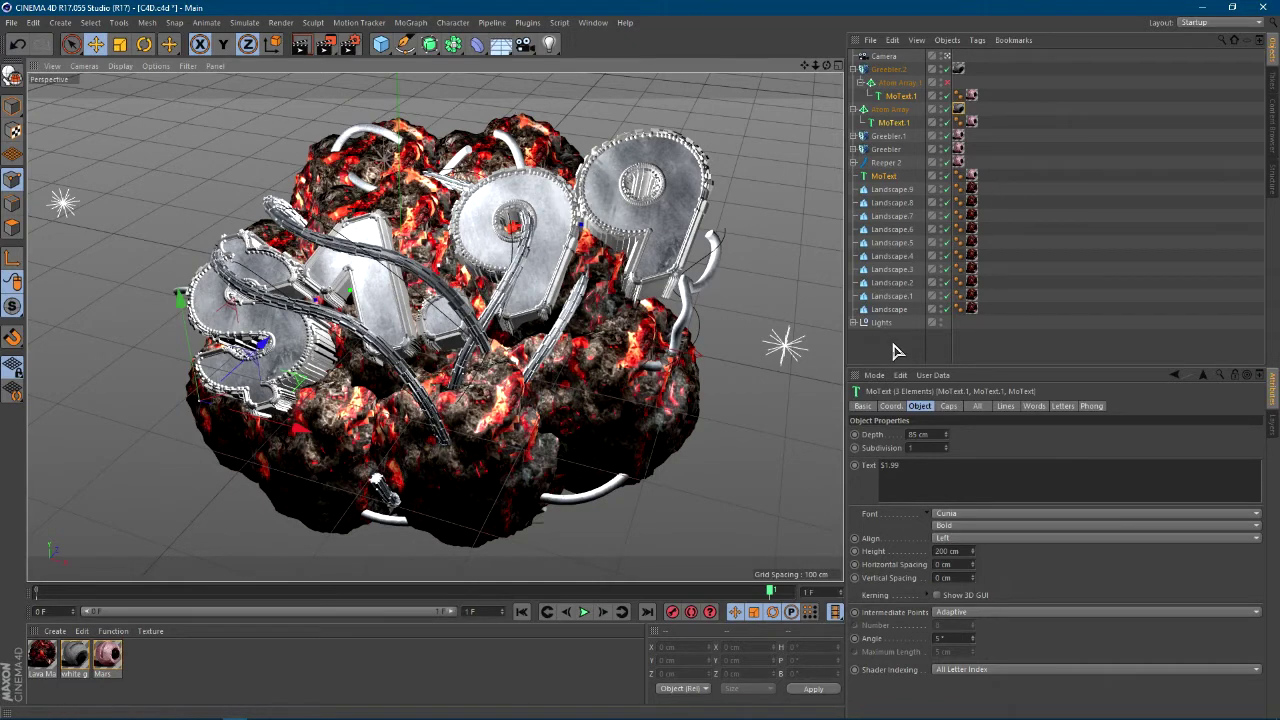
left_click(853, 69)
left_click(853, 82)
left_click(853, 122)
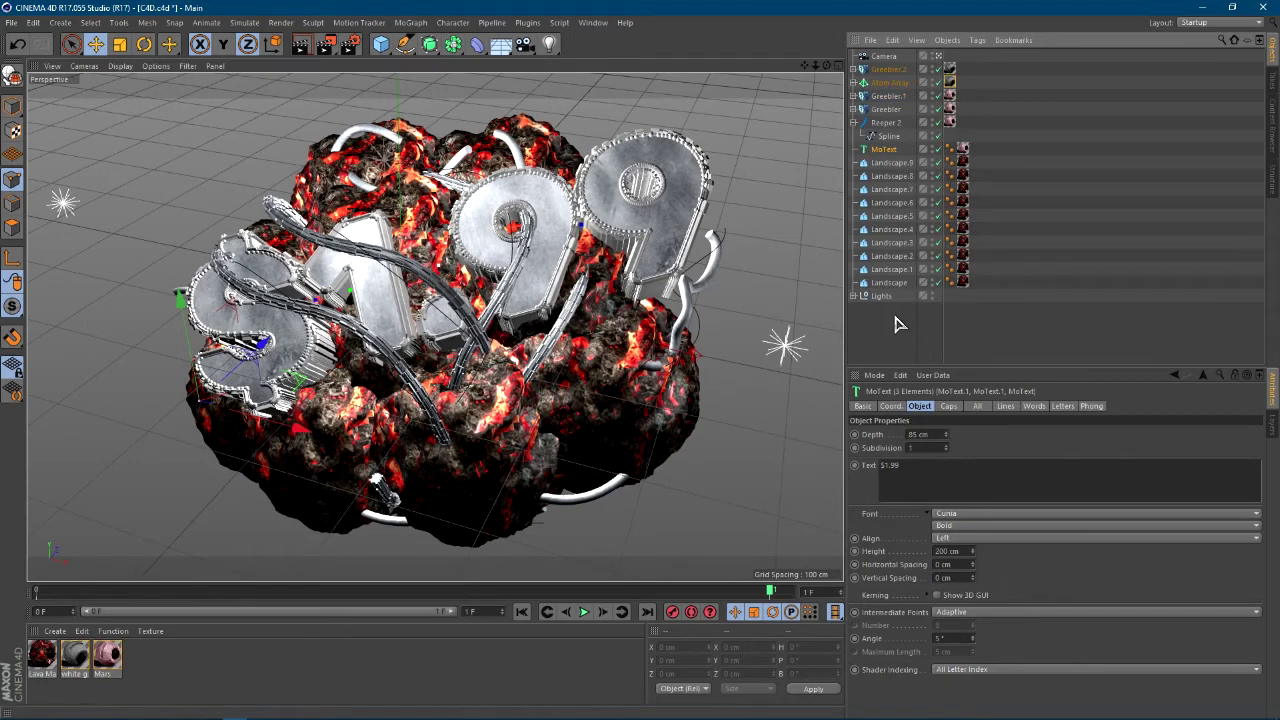
left_click(858, 310)
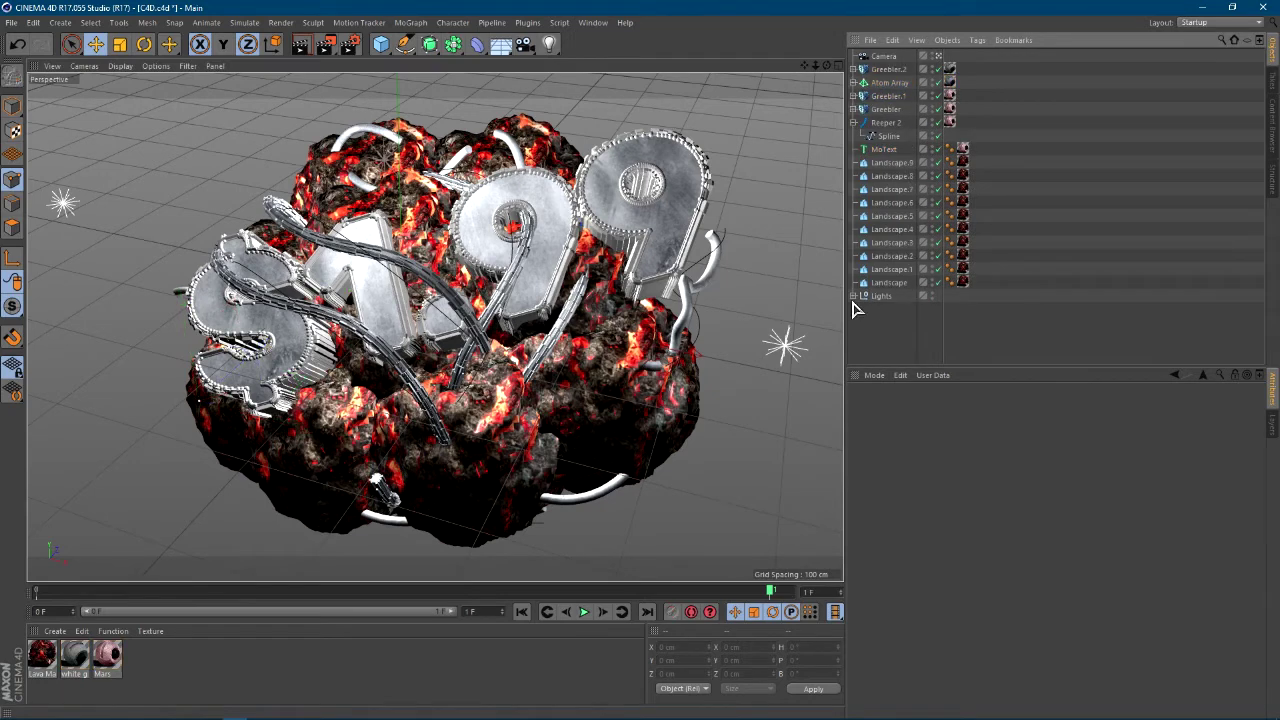
Preview-render a small region over the first 9 of the $1.99 text with Render Region.
left_click(325, 48)
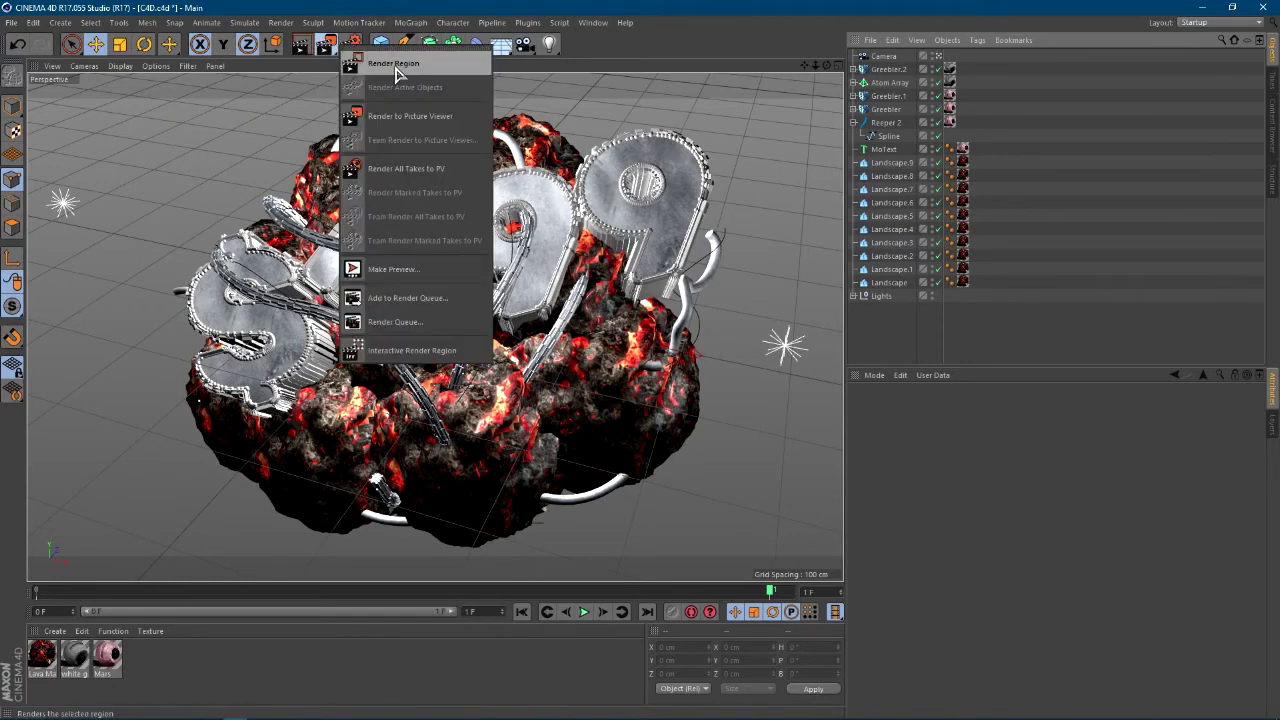
left_click(392, 63)
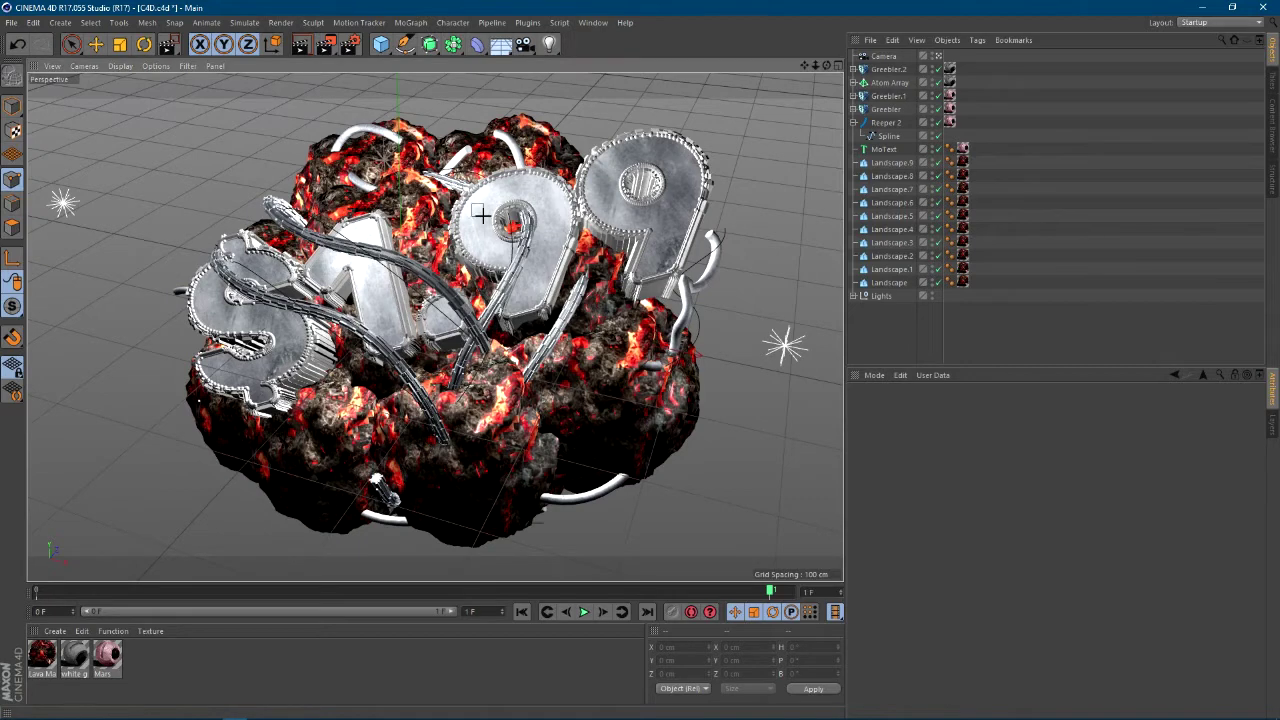
left_click_drag(470, 203, 490, 221)
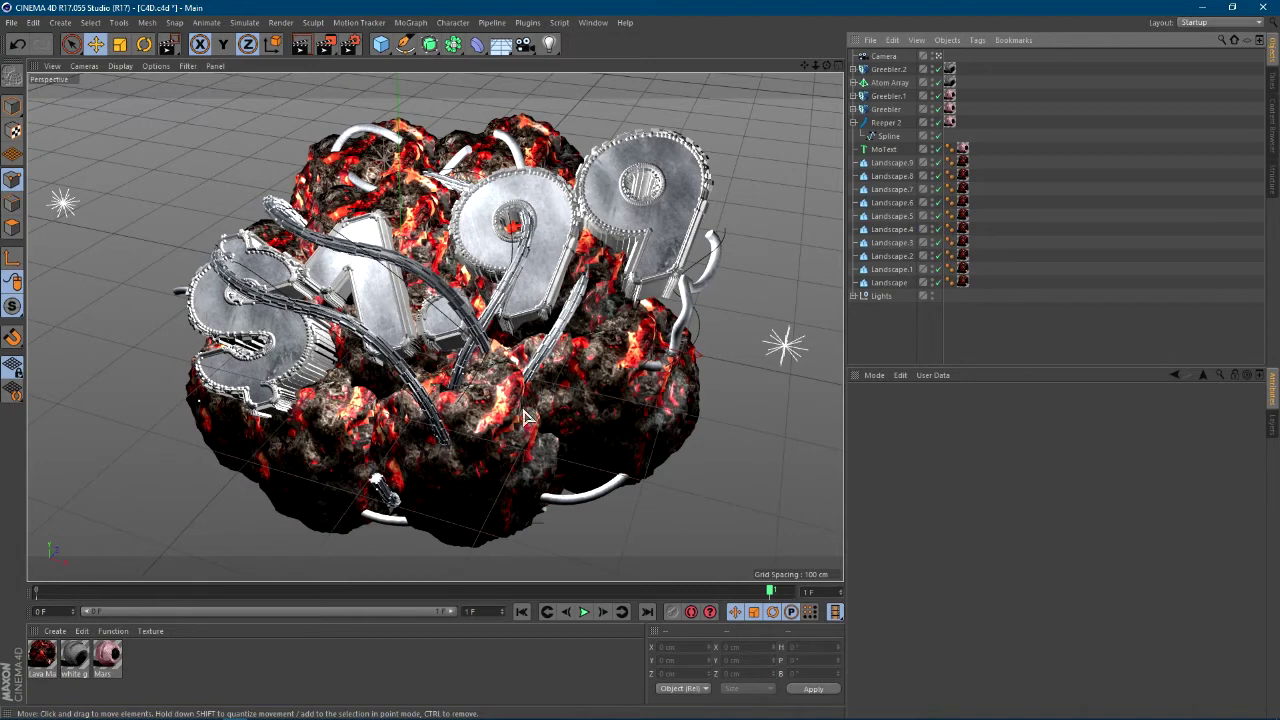
Open the Presets collection in the Content Browser and look through its installed material packs.
left_click(1275, 122)
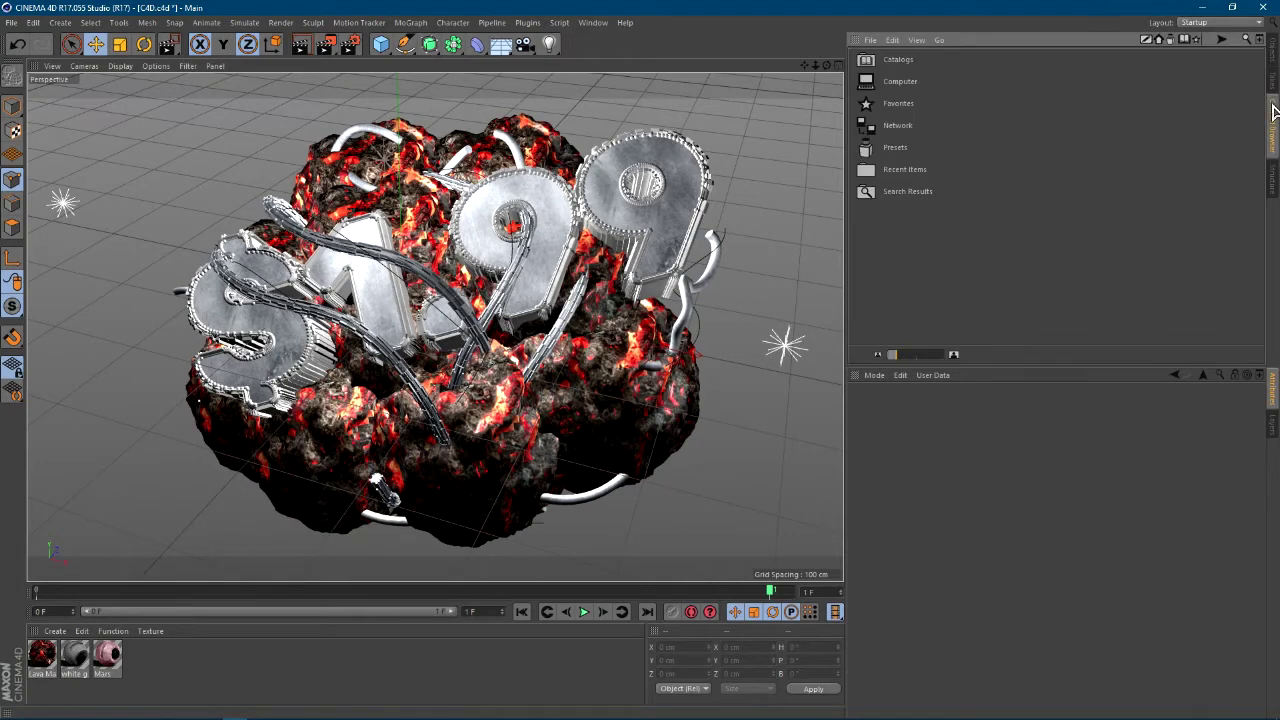
double_click(897, 147)
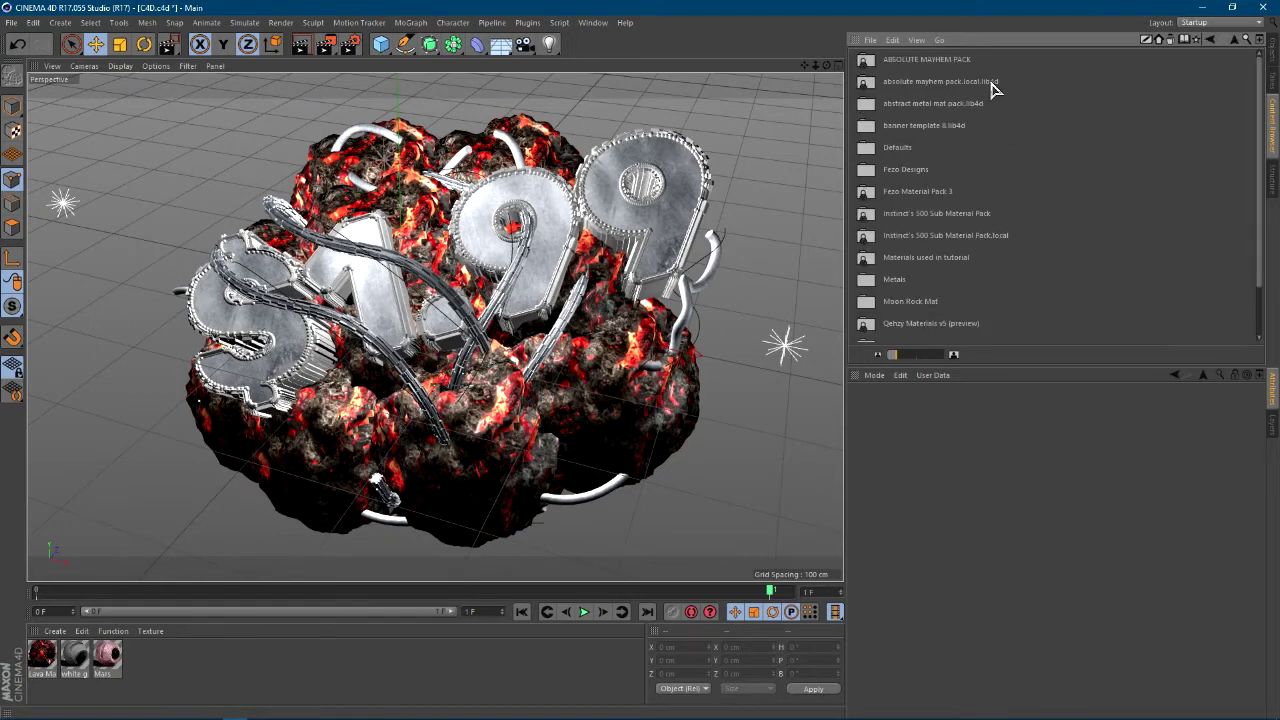
scroll(971, 154, "down", 3)
scroll(966, 206, "up", 3)
scroll(929, 80, "down", 3)
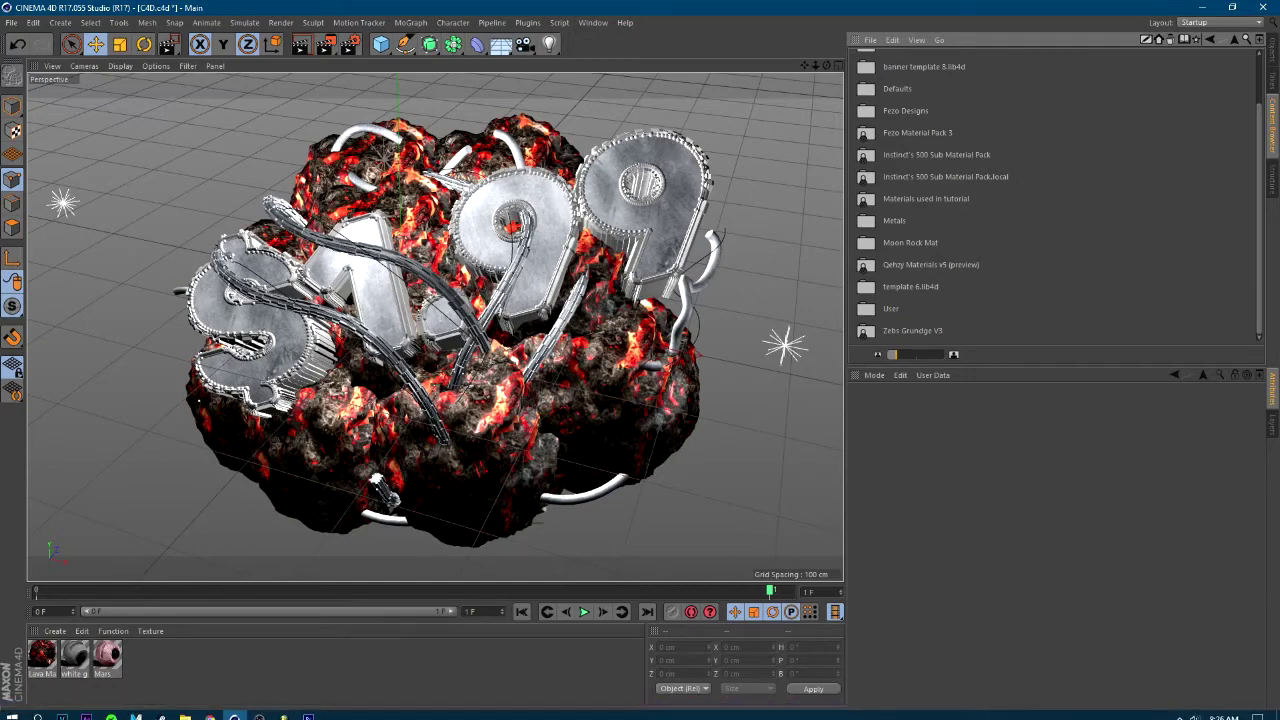
Load Materials.lib4d from the Banner Template 8 folder into the Content Browser and move the browser window clear of the folder.
mouse_move(185, 709)
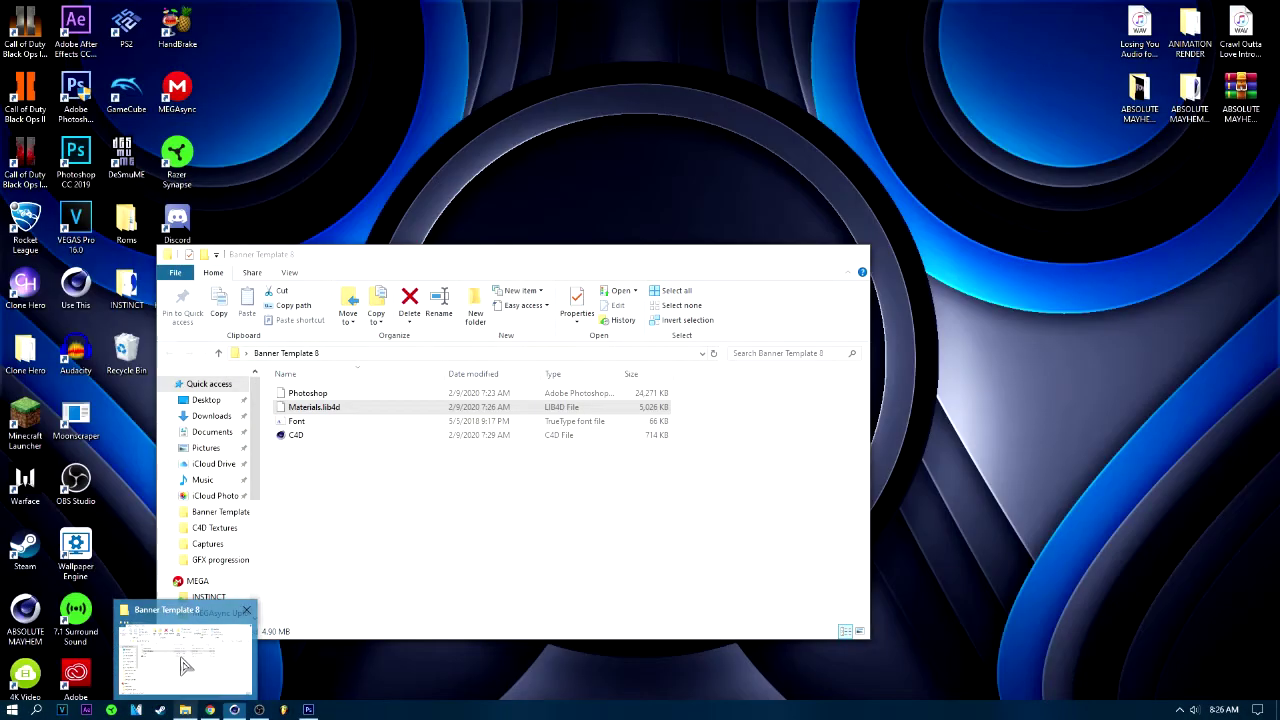
left_click(183, 652)
left_click_drag(479, 259, 943, 410)
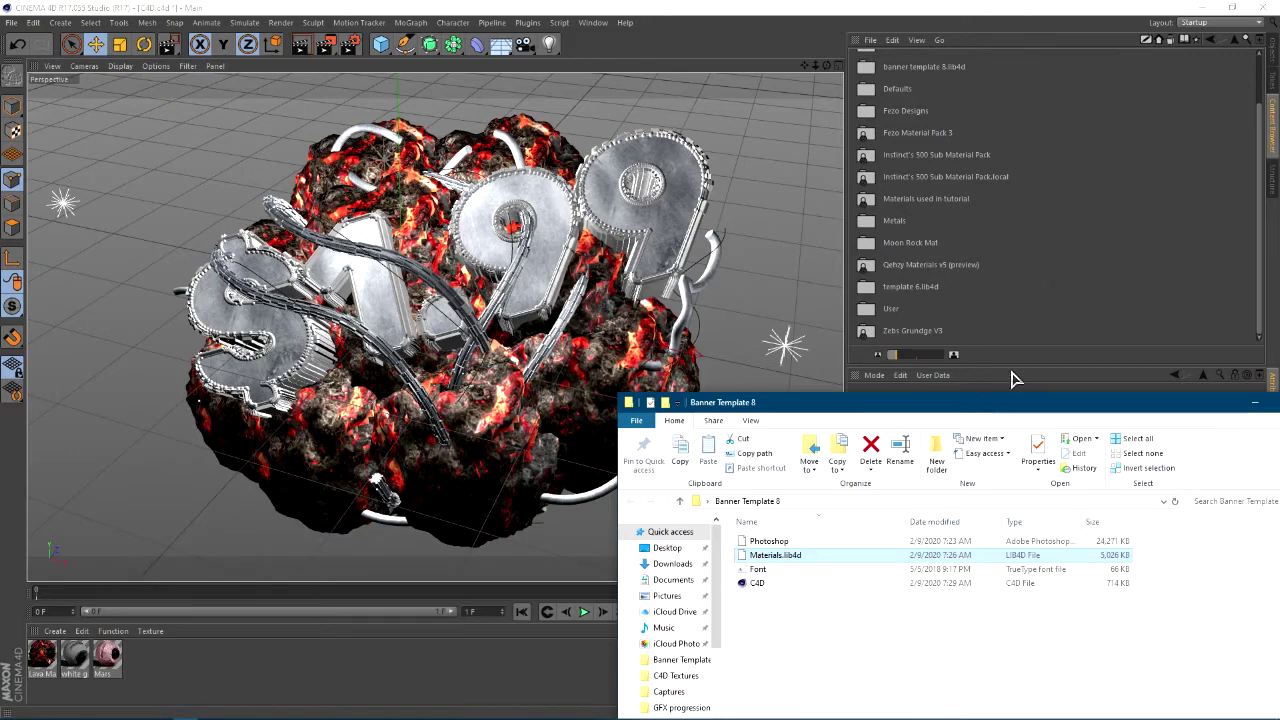
key("shift+F8")
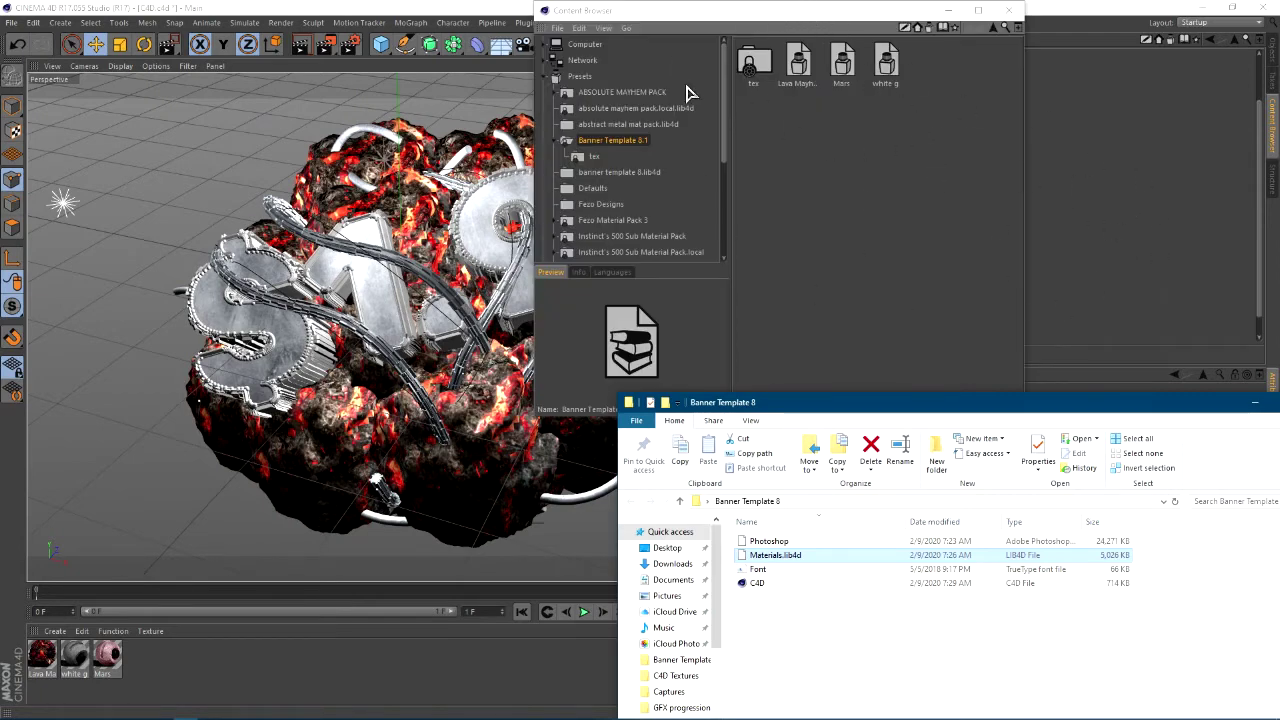
left_click_drag(657, 17, 789, 151)
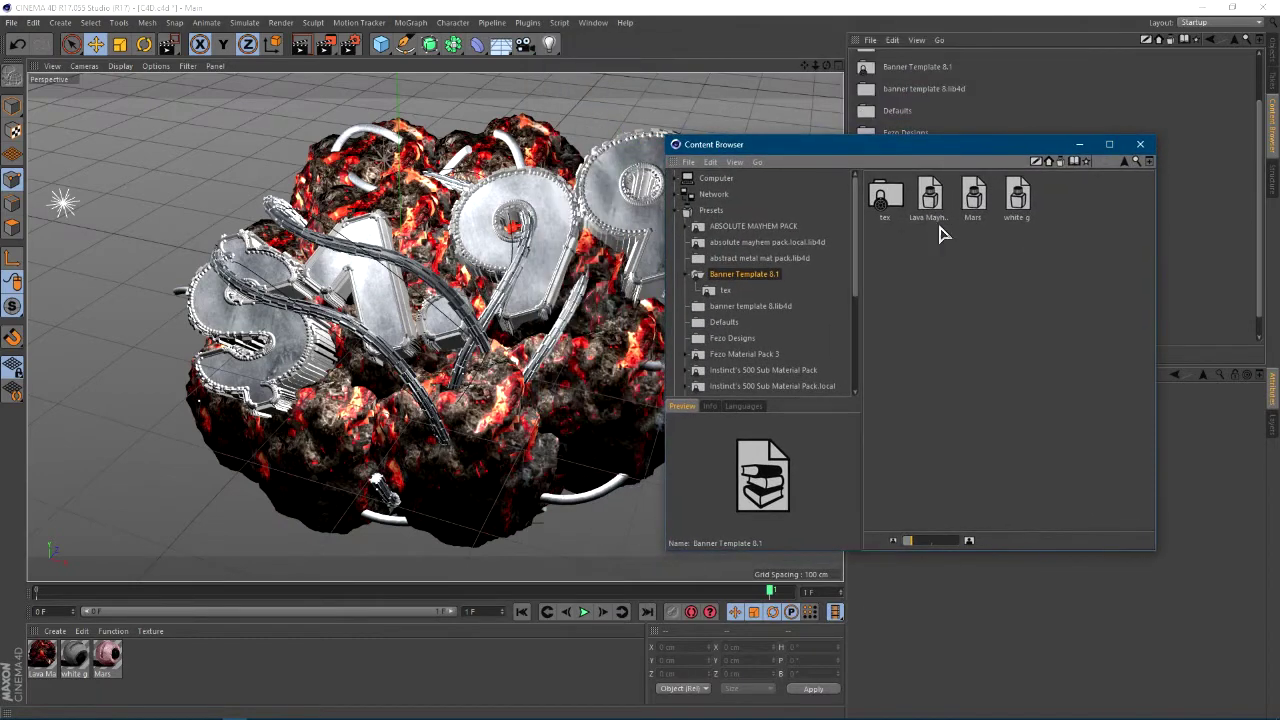
Import the Lava Mayhem, Mars and white g materials from Banner Template 8.1 into the scene and close the floating Content Browser.
left_click(932, 205)
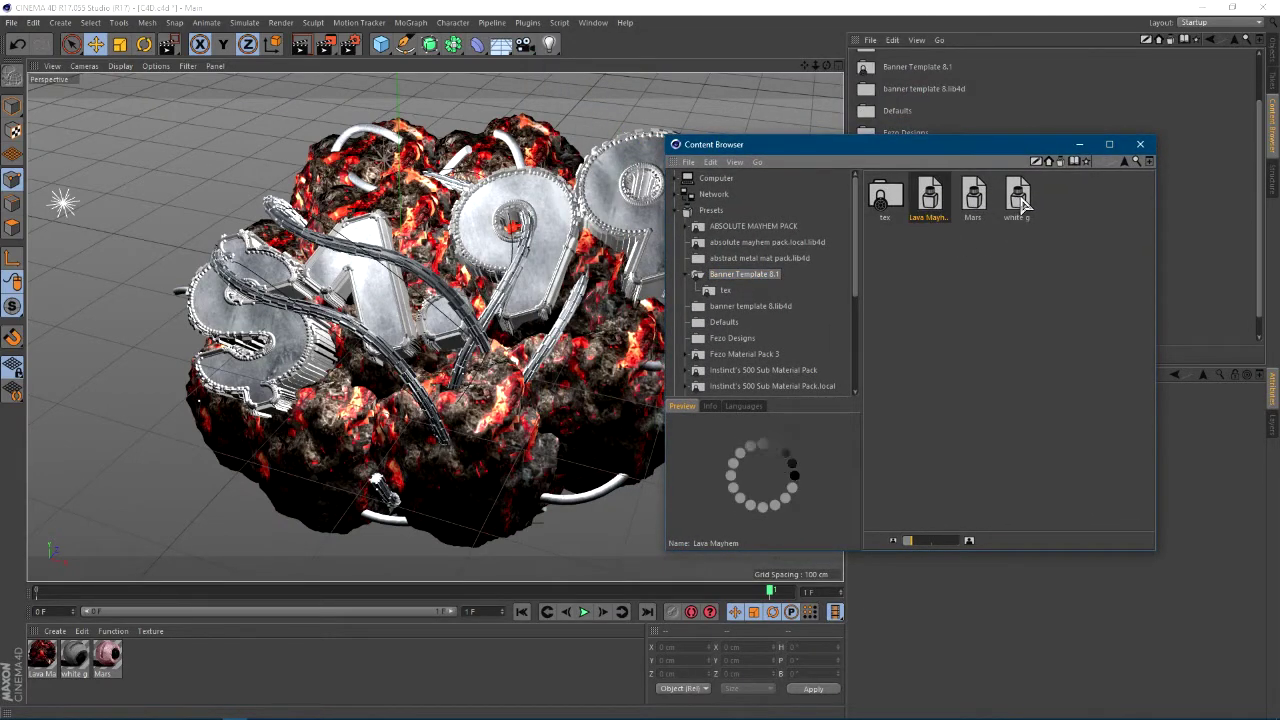
left_click(1022, 203, "shift")
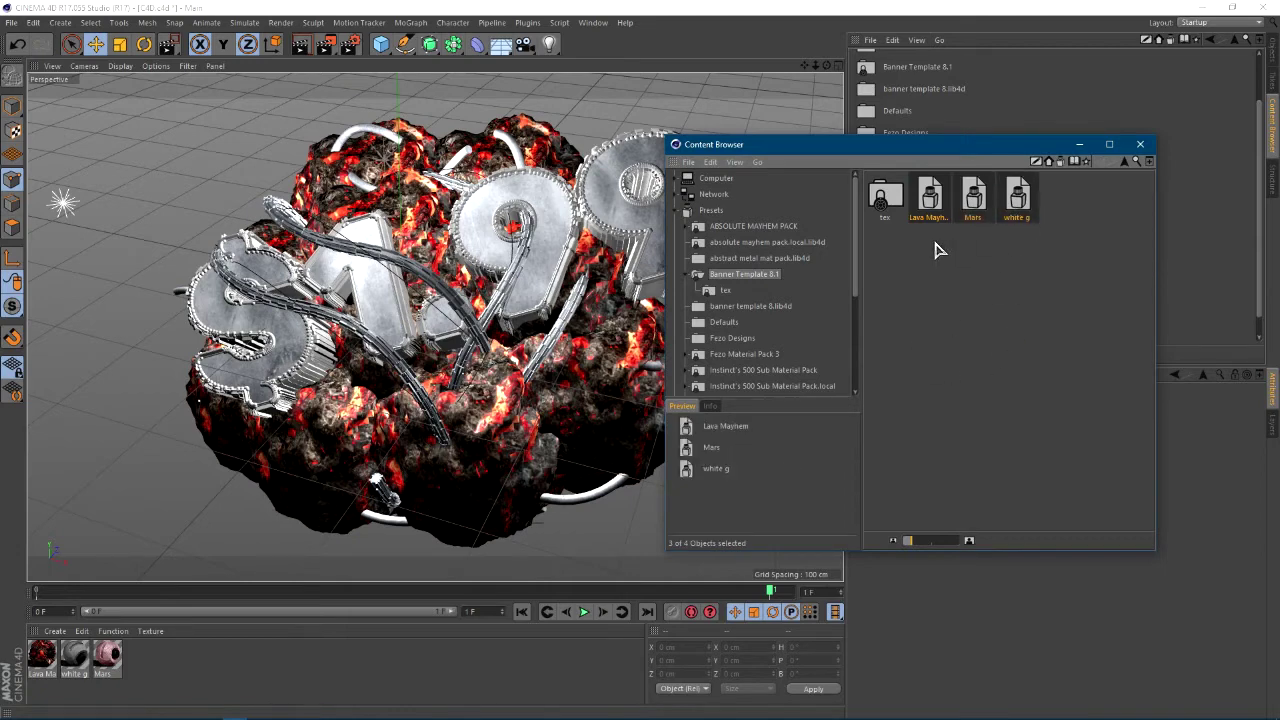
left_click_drag(918, 203, 674, 495)
left_click_drag(929, 156, 708, 167)
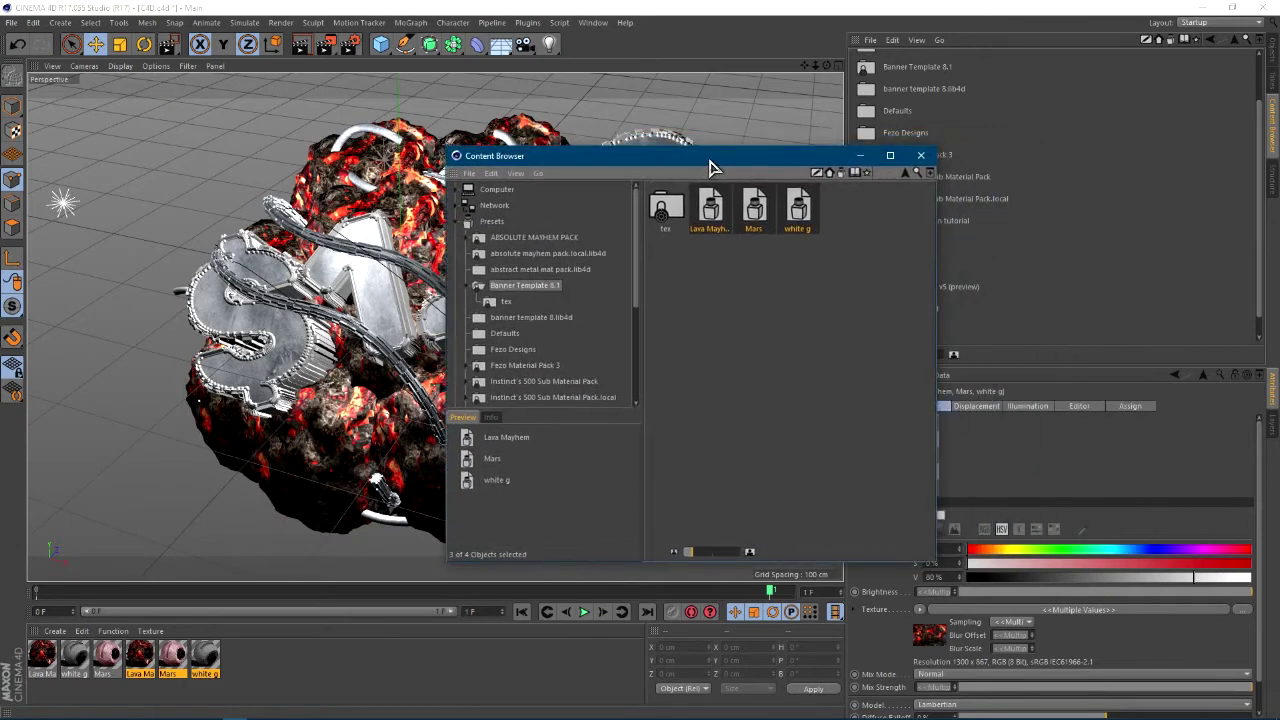
left_click(921, 156)
Assign the imported white g, Mars and Lava Mayhem materials to the matching Atom Array, Greebler, Reeper 2 and Landscape objects.
left_click(207, 660)
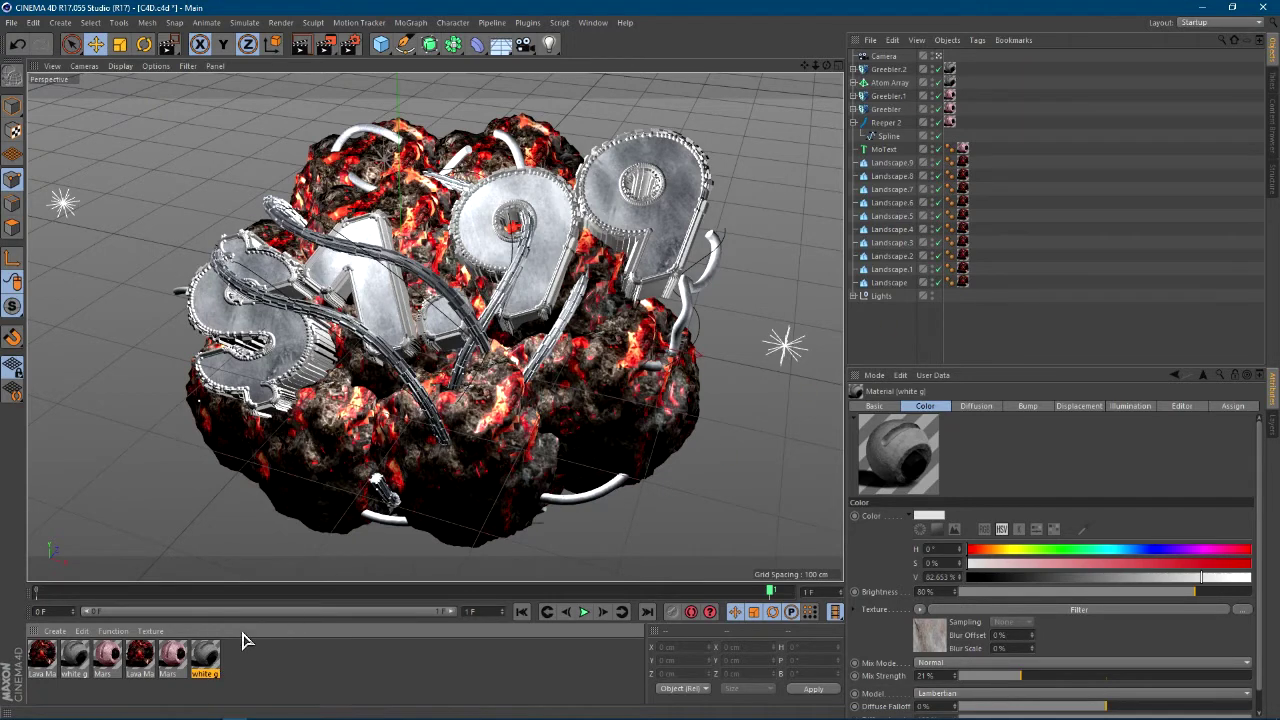
left_click_drag(208, 668, 955, 80)
left_click_drag(955, 82, 955, 84)
left_click(172, 658)
left_click_drag(178, 665, 958, 115)
left_click_drag(168, 652, 955, 122)
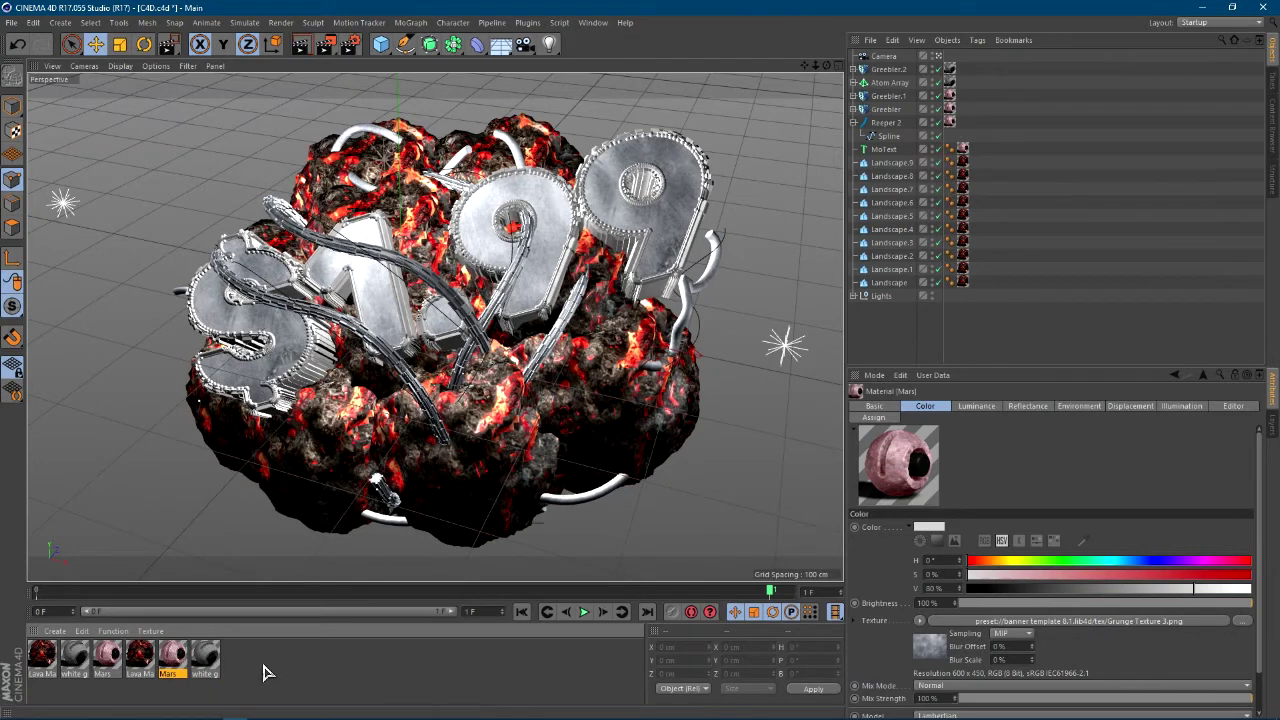
left_click_drag(170, 660, 1012, 241)
left_click_drag(970, 152, 922, 186)
left_click_drag(150, 652, 972, 172)
left_click_drag(140, 664, 967, 187)
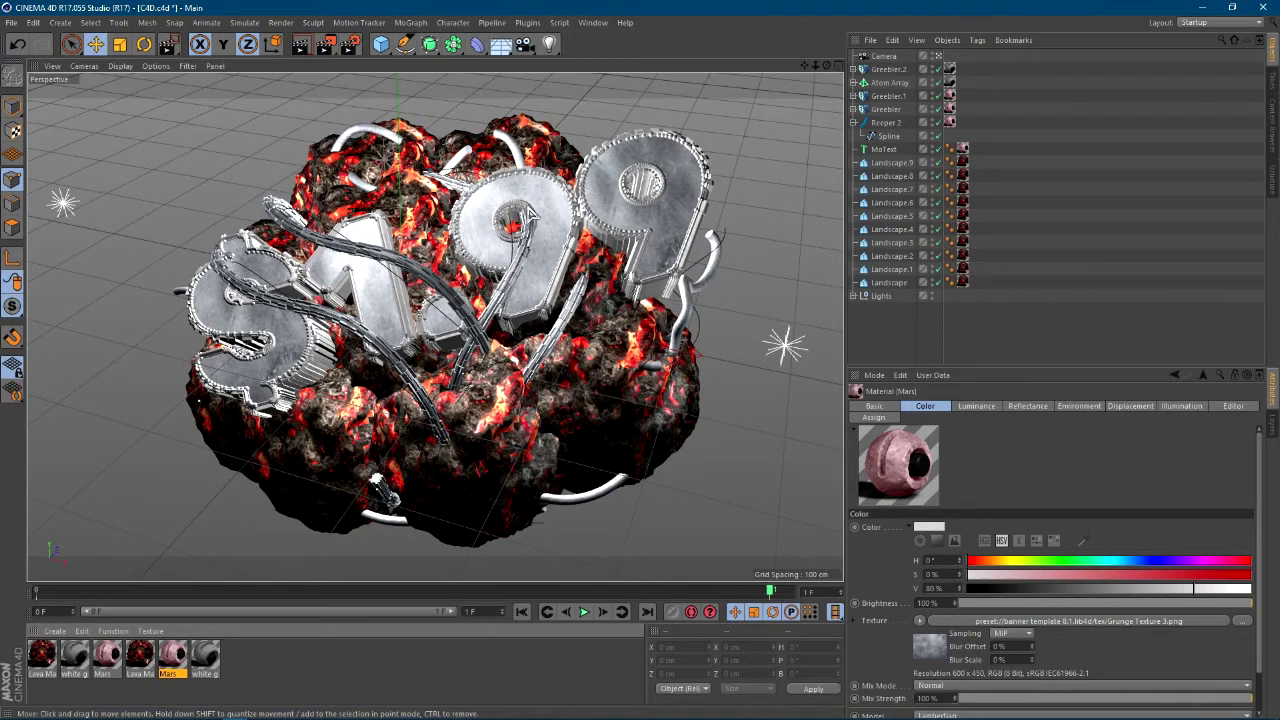
Set the render's save file name to Banner Template 8 tutorial in the GFX Renders folder and close the render settings.
left_click(351, 52)
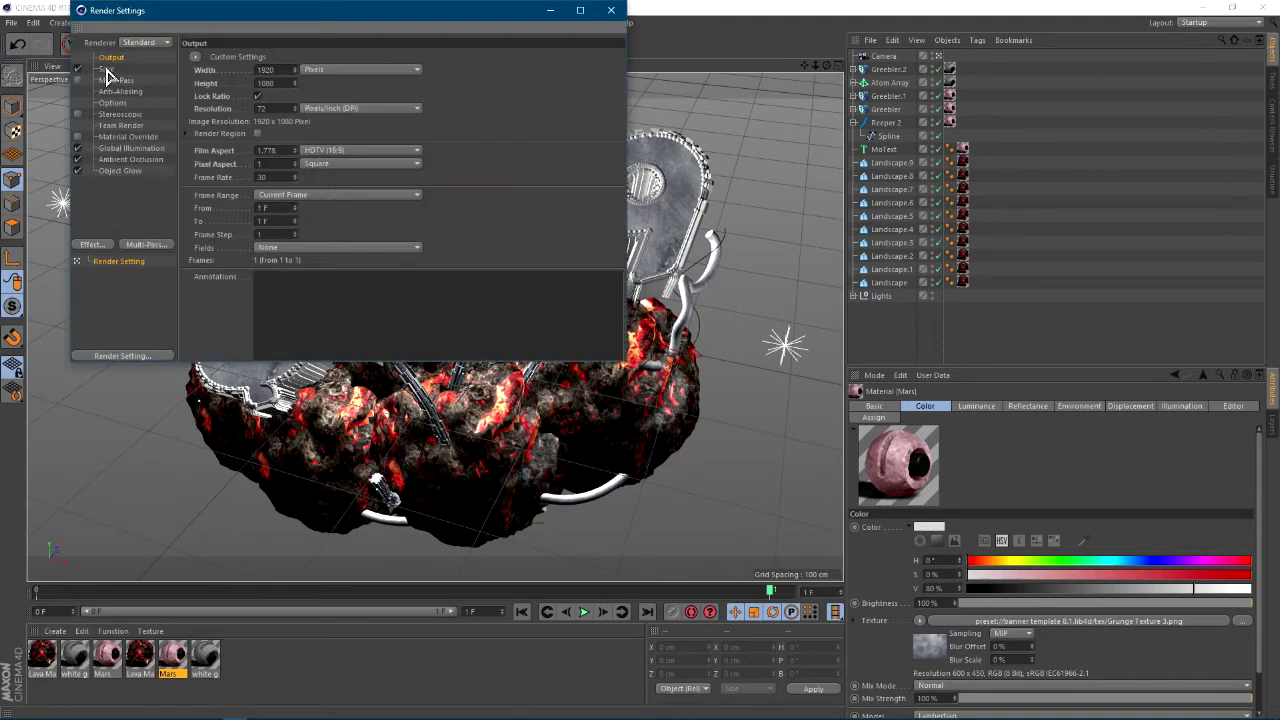
left_click(107, 70)
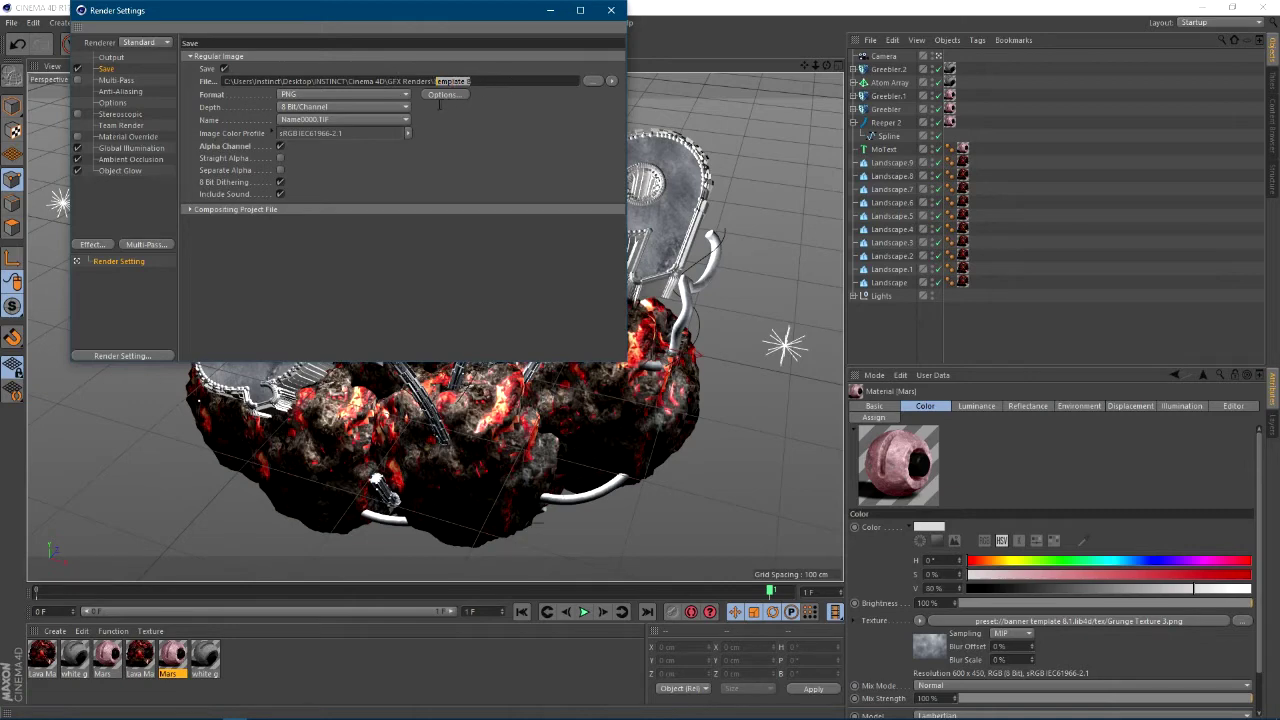
key("BackSpace")
left_click(611, 10)
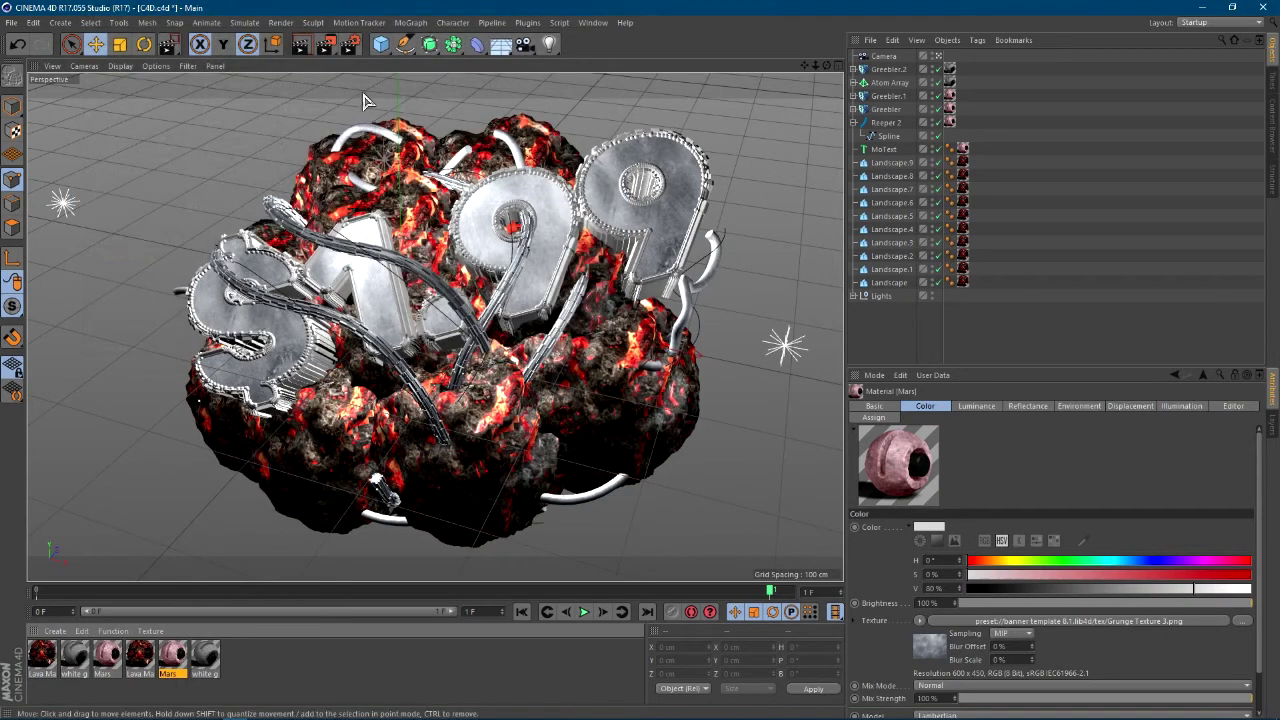
Render the $1.99 scene to the Picture Viewer.
left_click(327, 46)
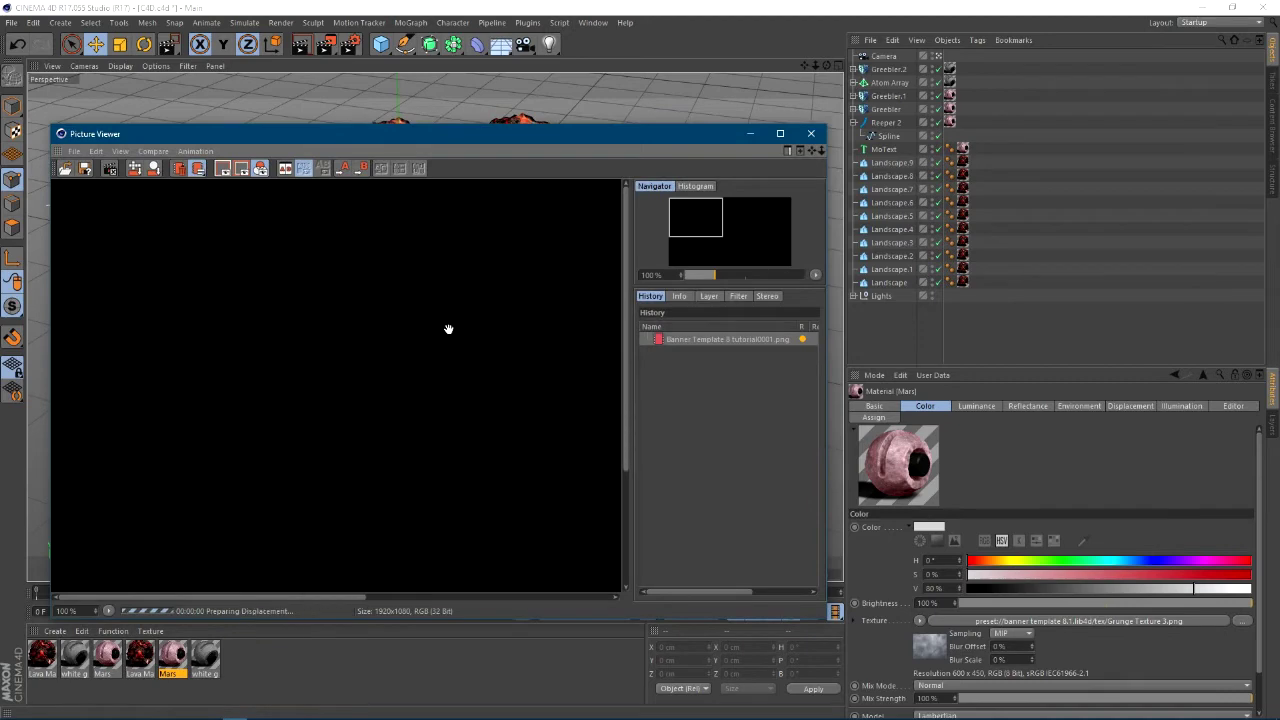
scroll(448, 338, "down", 2)
scroll(332, 380, "up", 1)
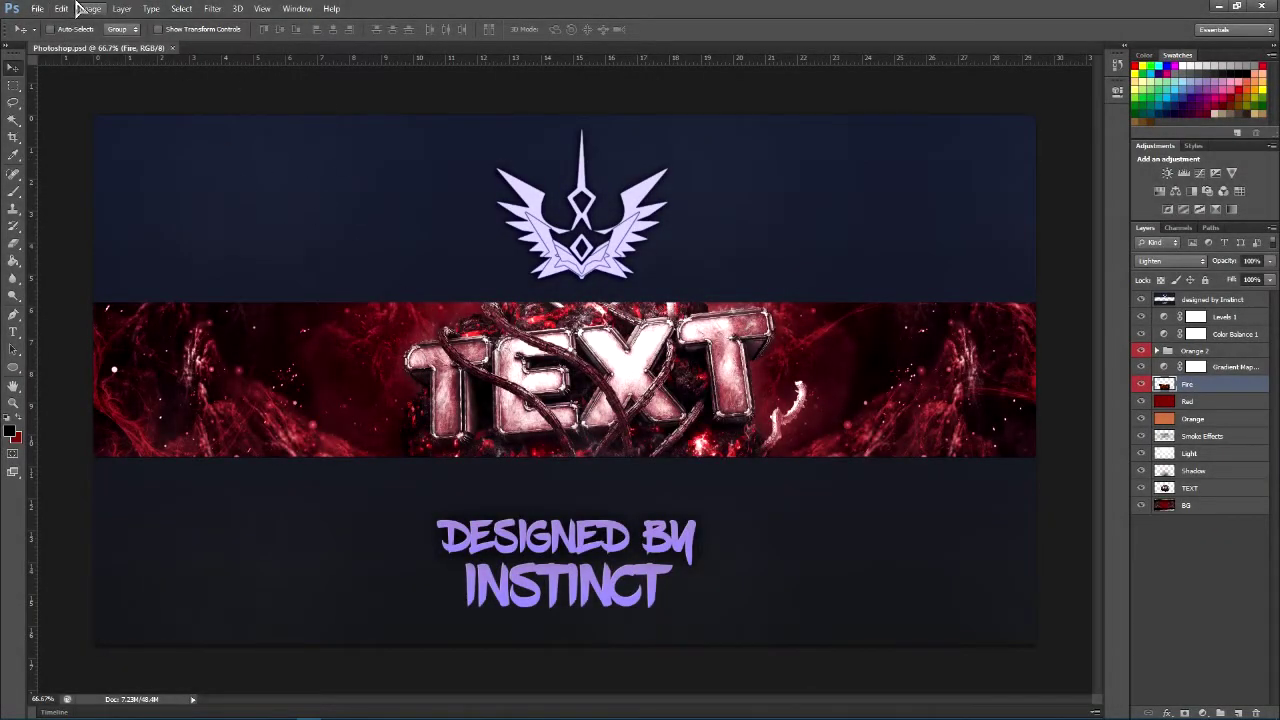
left_click(37, 9)
left_click(48, 35)
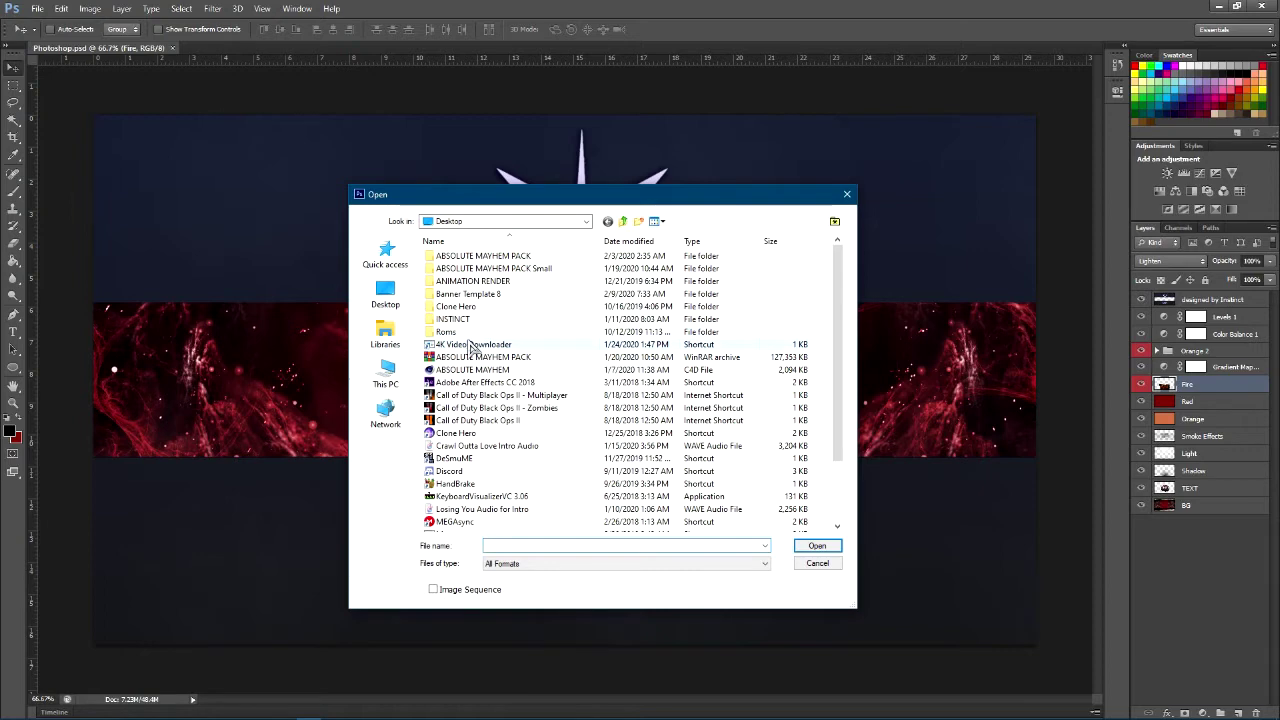
scroll(558, 410, "down", 2)
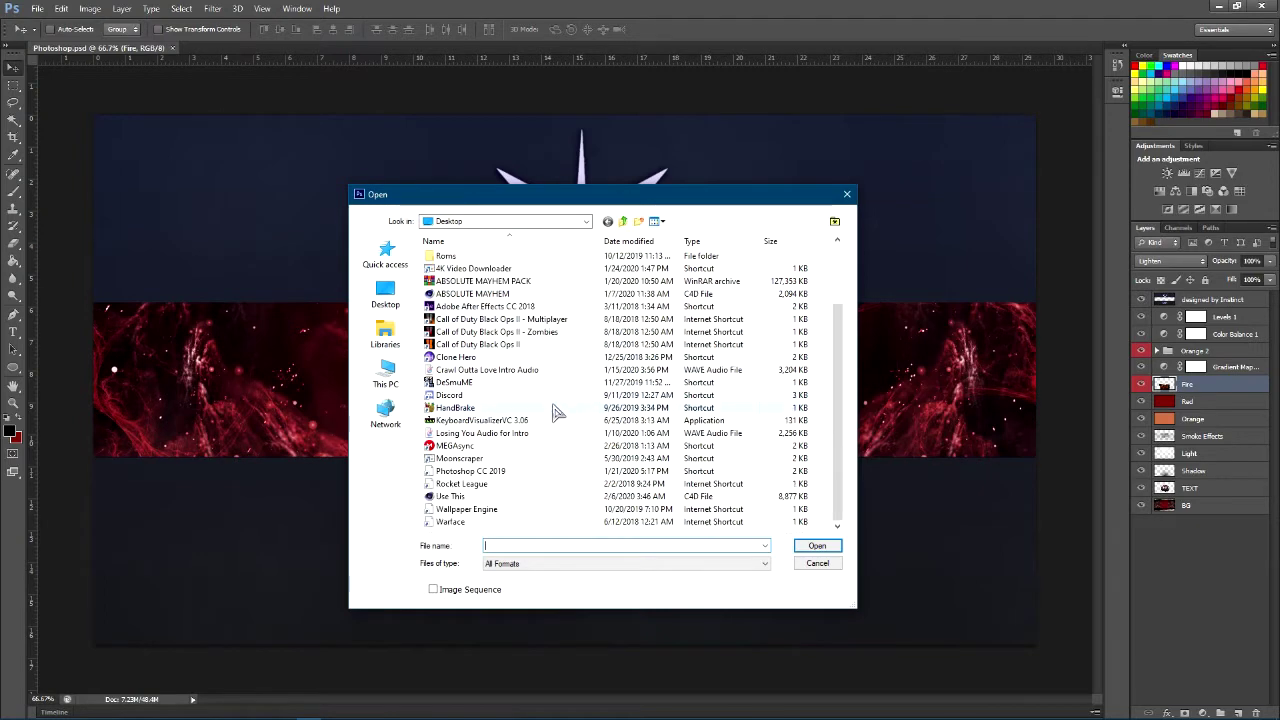
scroll(518, 424, "up", 1)
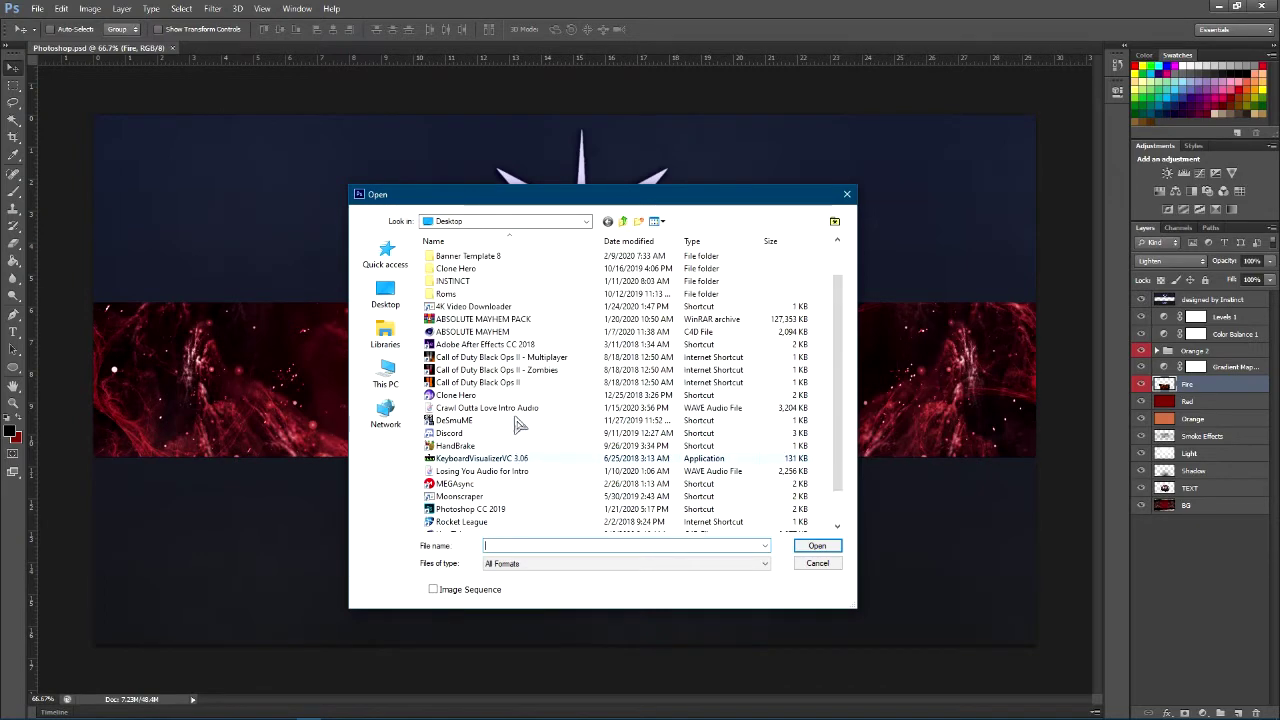
double_click(488, 258)
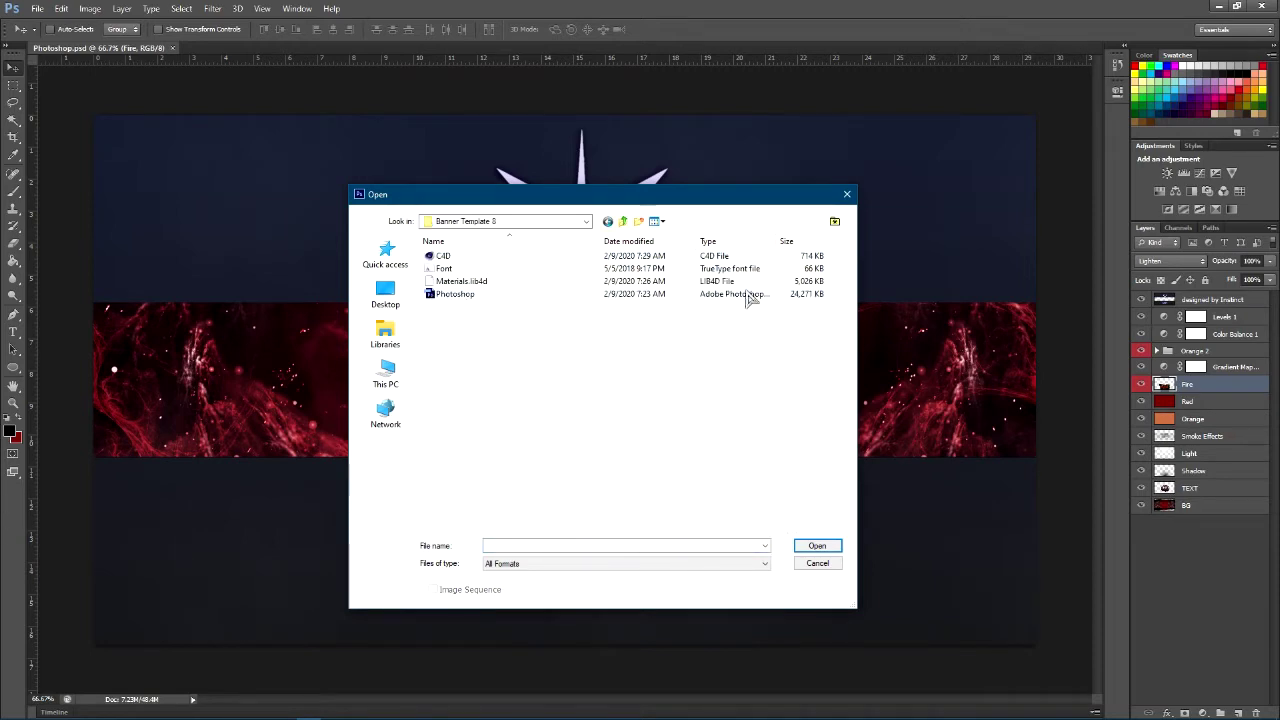
left_click(817, 564)
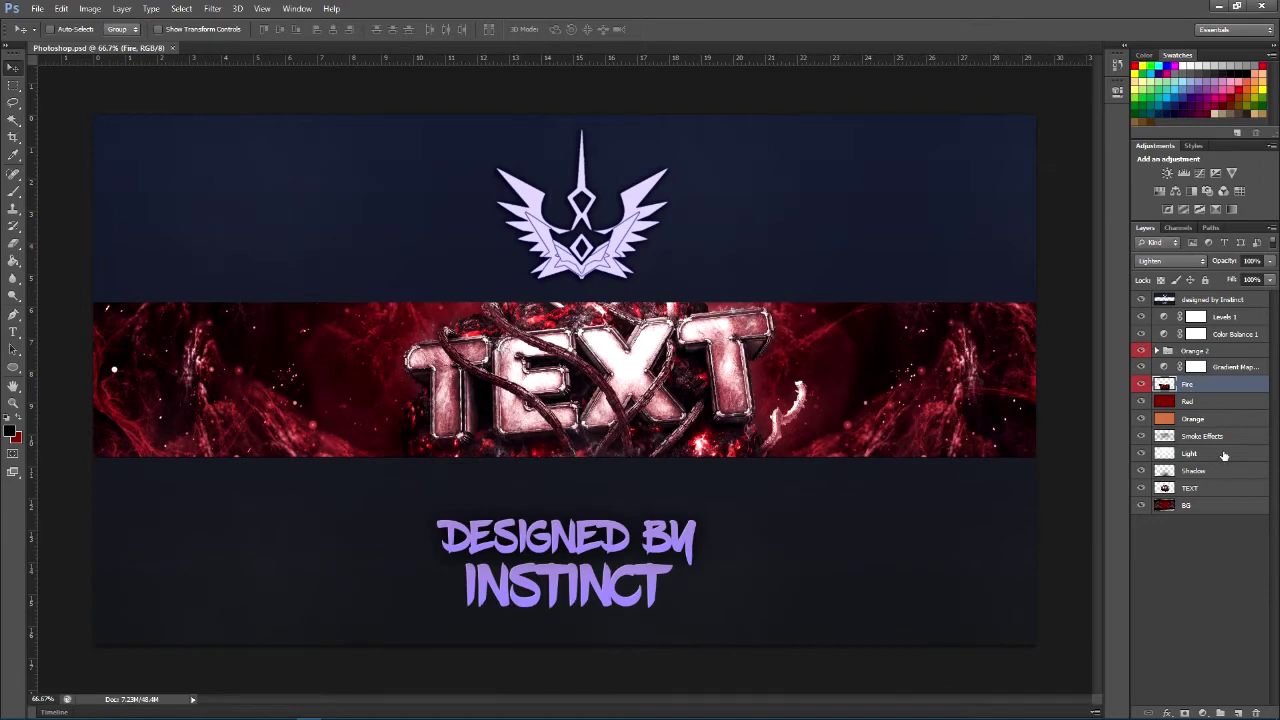
Hide the TEXT layer and make it the active layer.
left_click(1141, 489)
left_click(1210, 487)
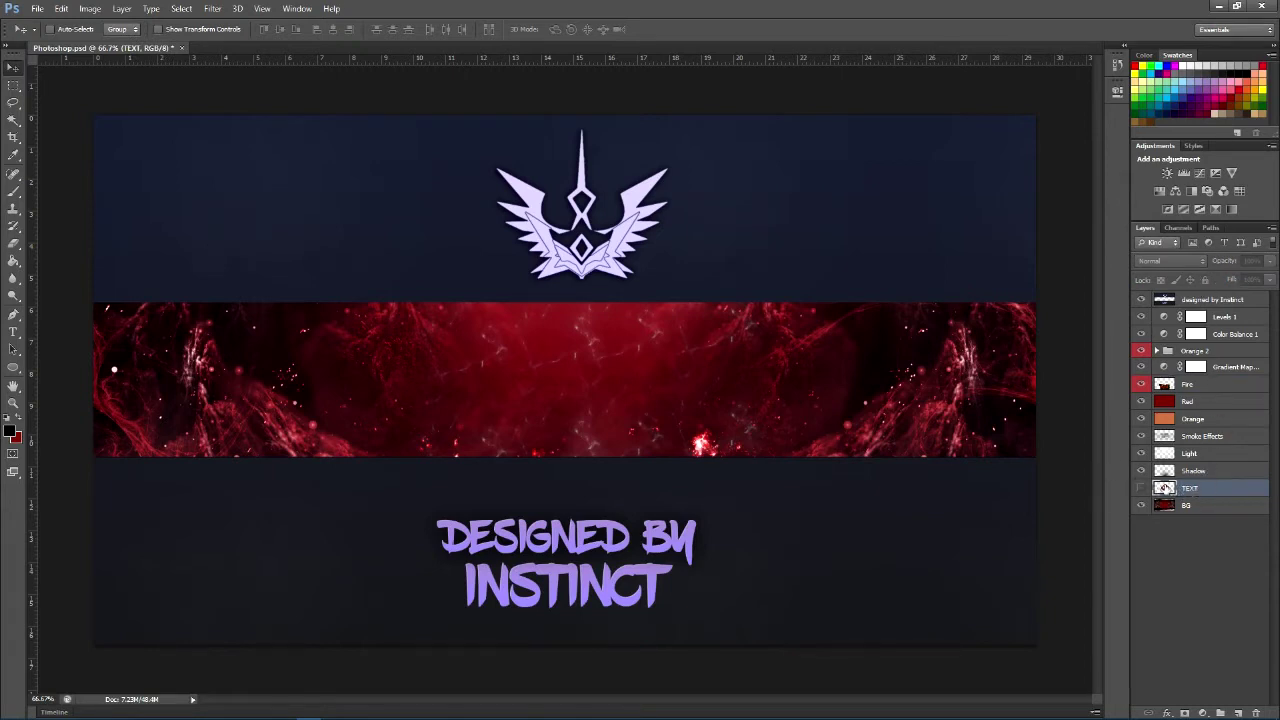
Open the render Banner Template 8 tutorial0001.png from the GFX Renders folder inside INSTINCT > Cinema 4D.
left_click(38, 10)
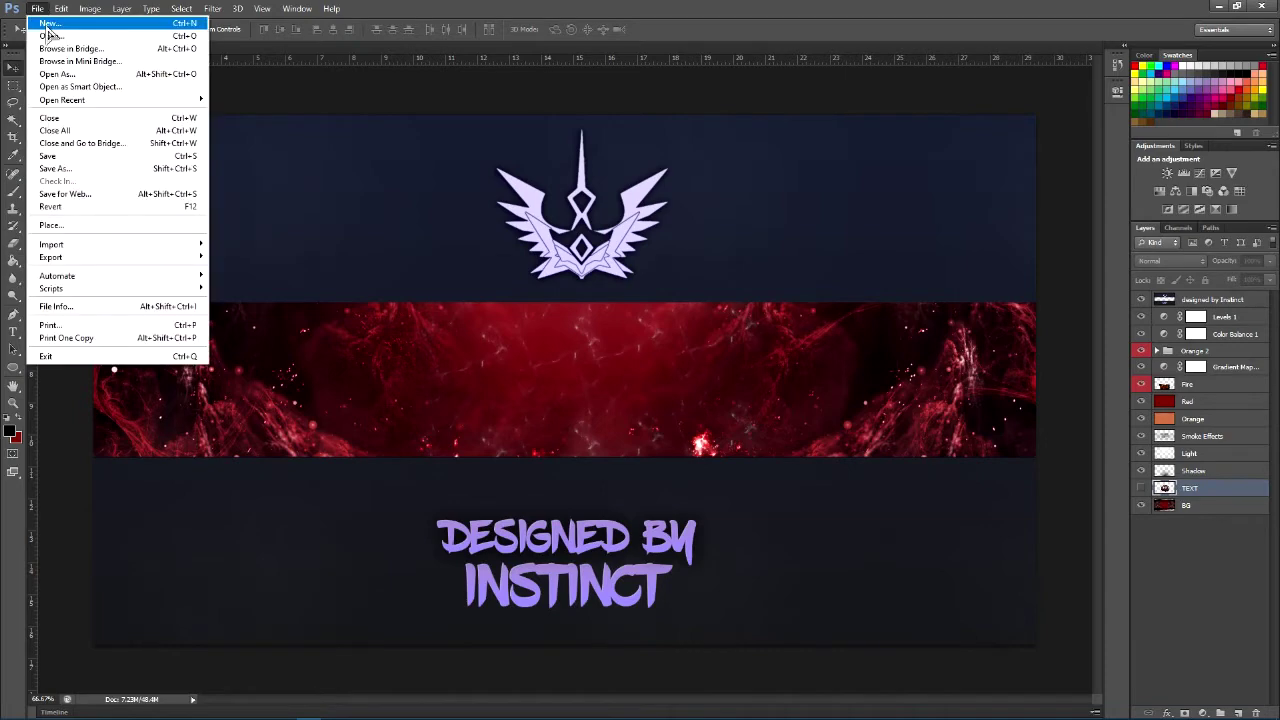
left_click(52, 36)
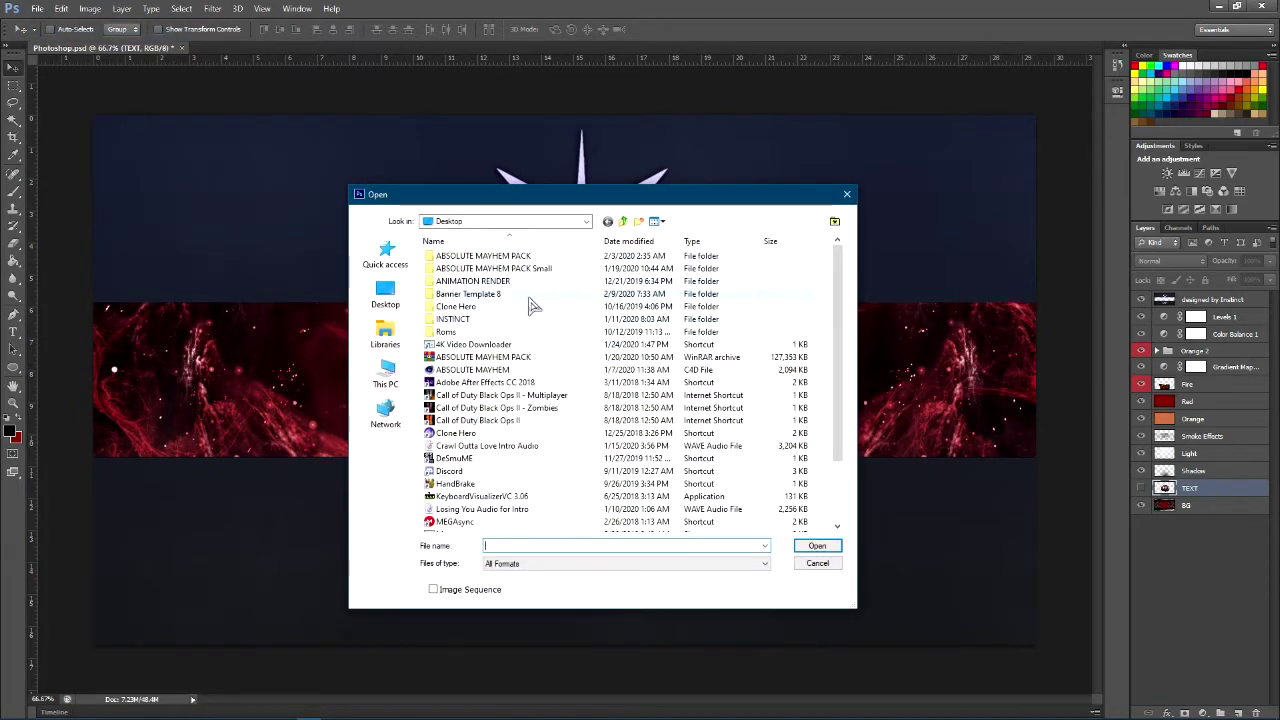
scroll(485, 410, "down", 2)
scroll(490, 420, "up", 2)
double_click(445, 320)
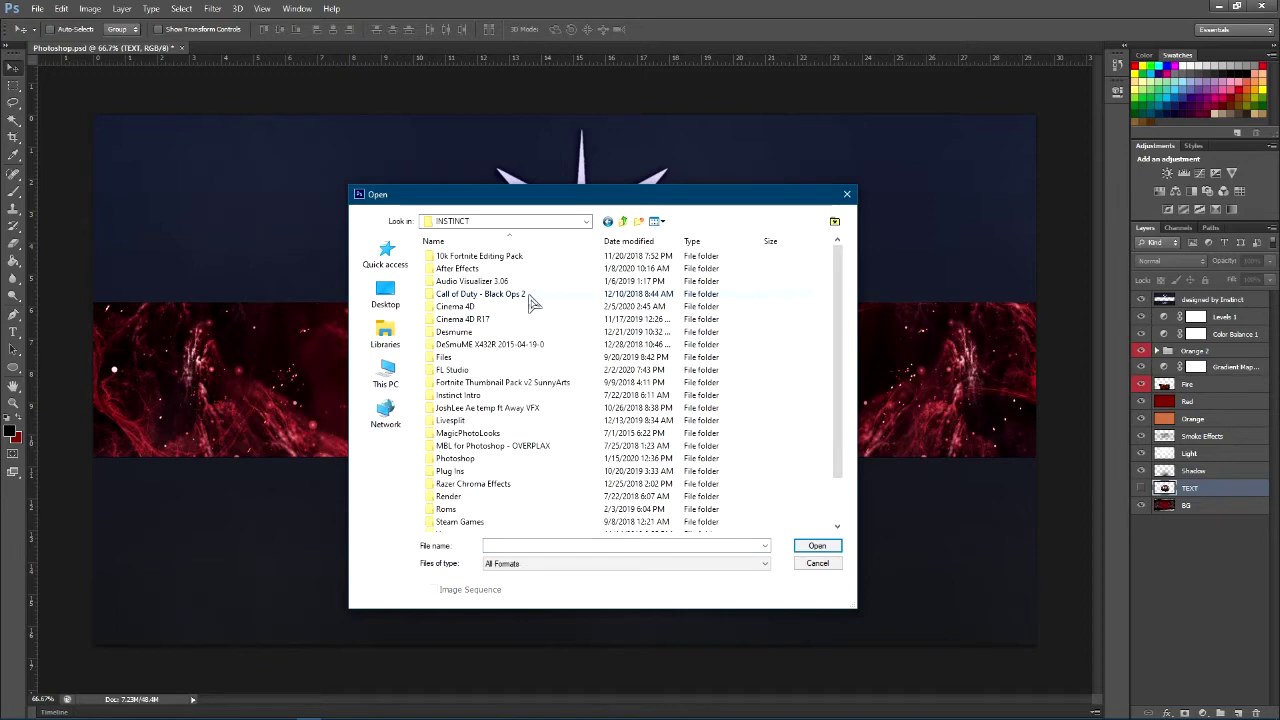
double_click(490, 306)
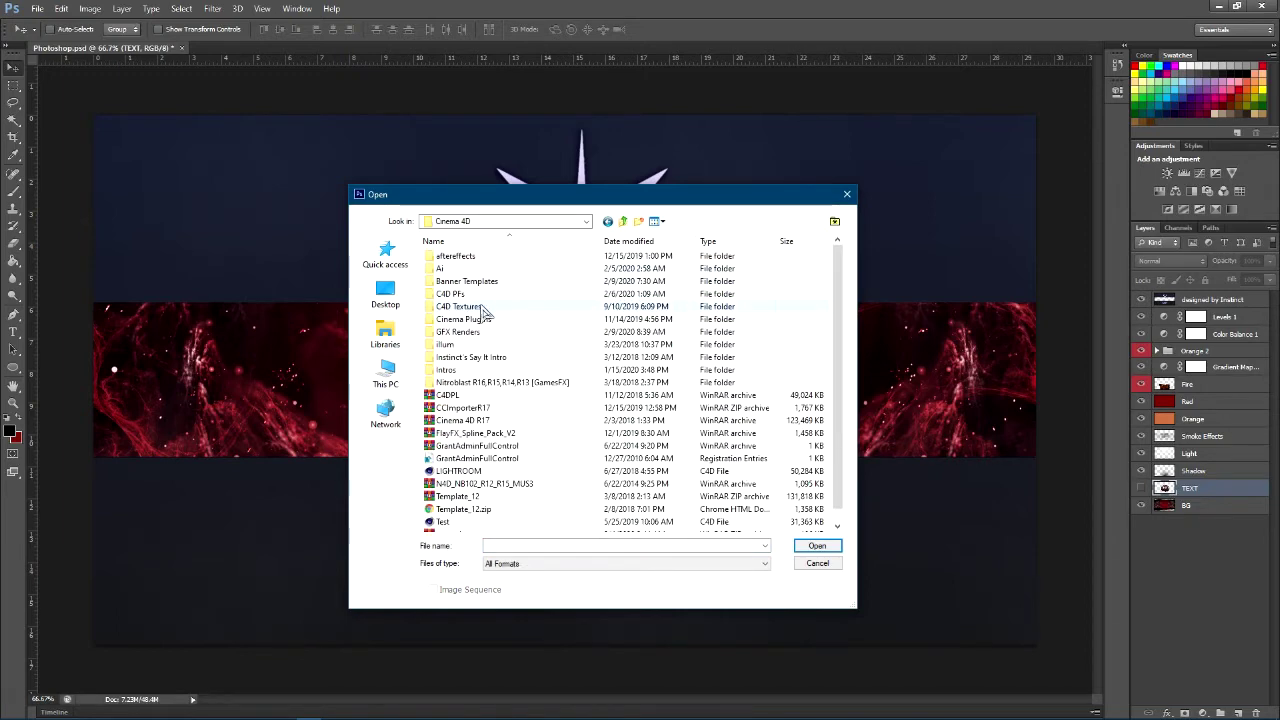
double_click(485, 332)
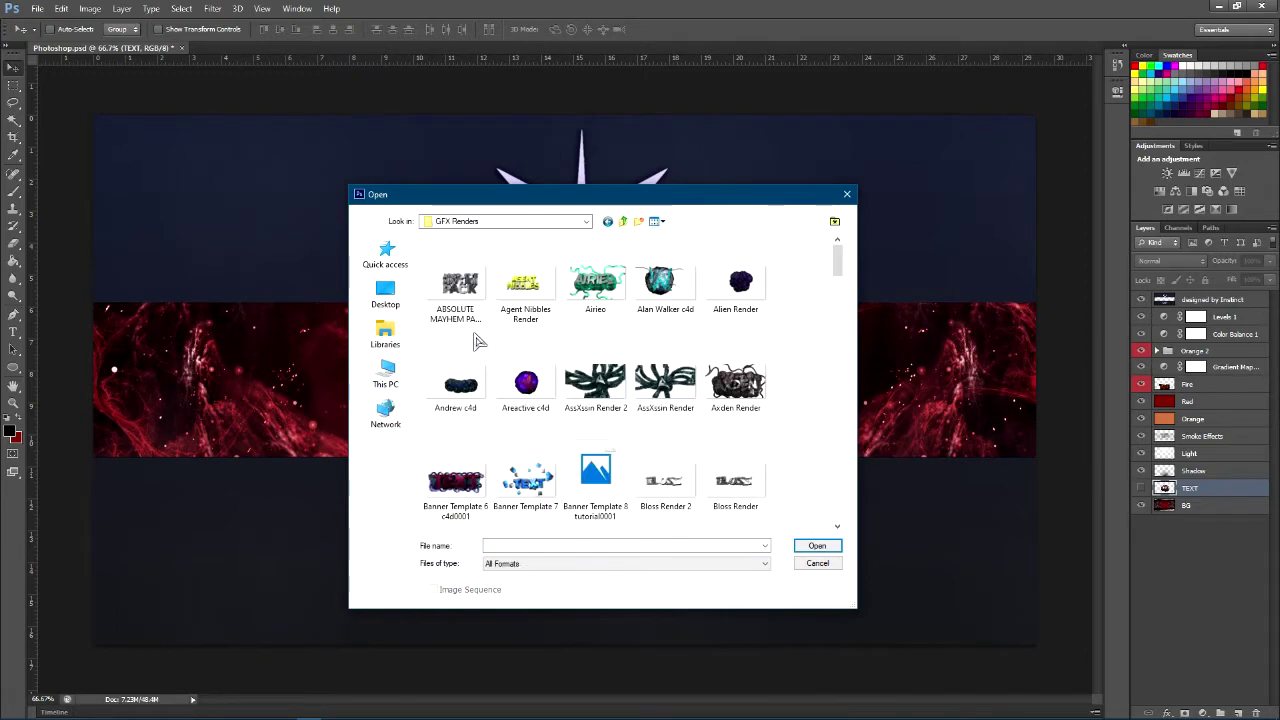
left_click_drag(826, 268, 580, 470)
double_click(578, 474)
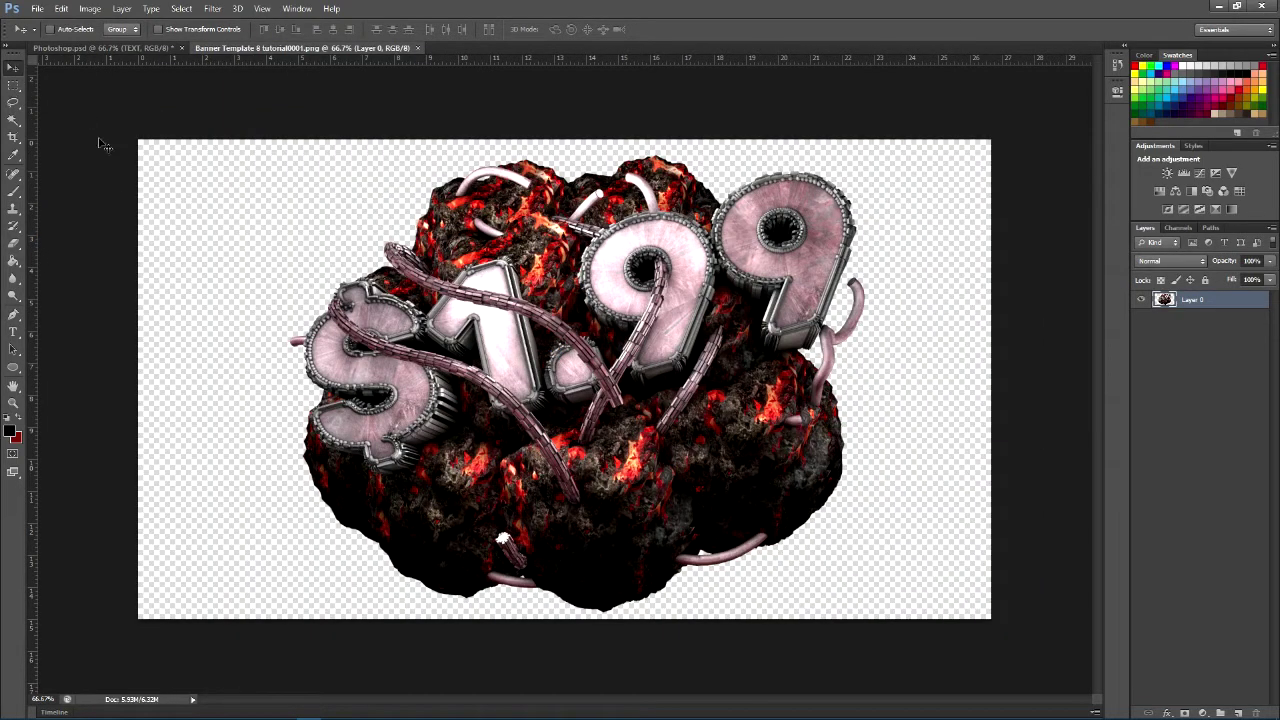
Replace the TEXT layer in Photoshop.psd with the $1.99 render directly above BG, shifting it slightly right and down in the red strip.
left_click_drag(676, 362, 514, 271)
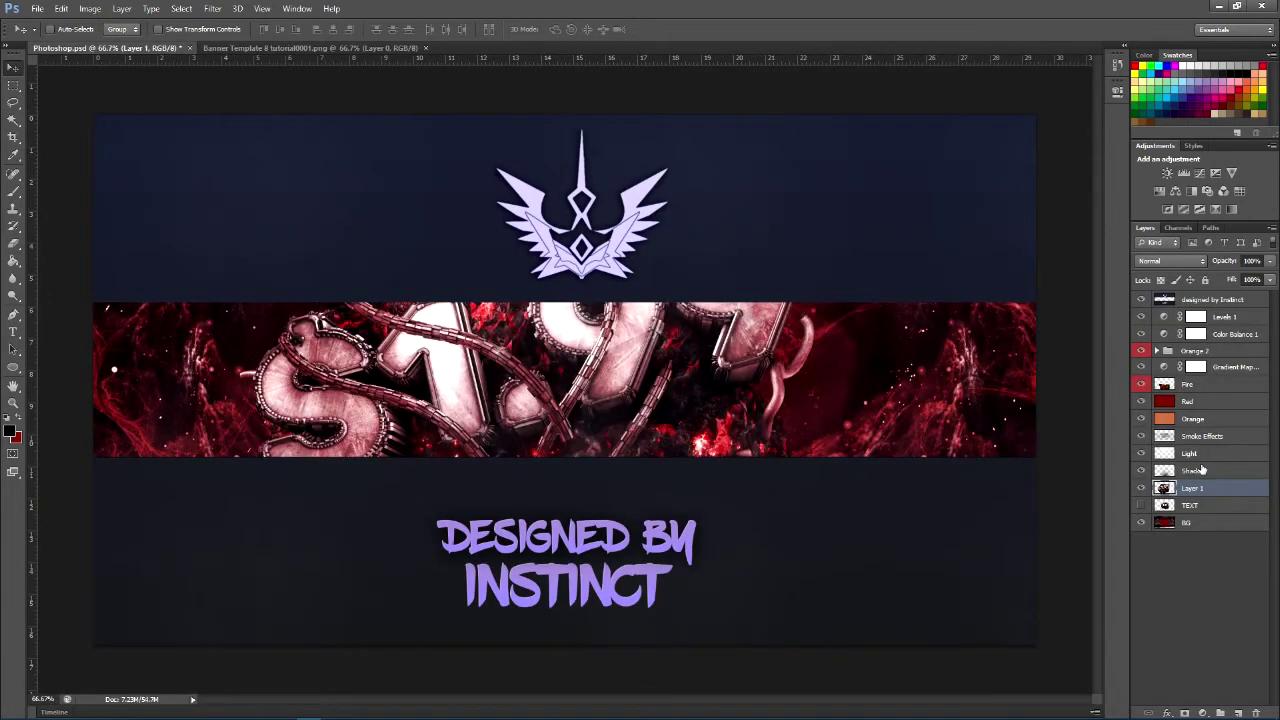
left_click_drag(1221, 494, 1210, 519)
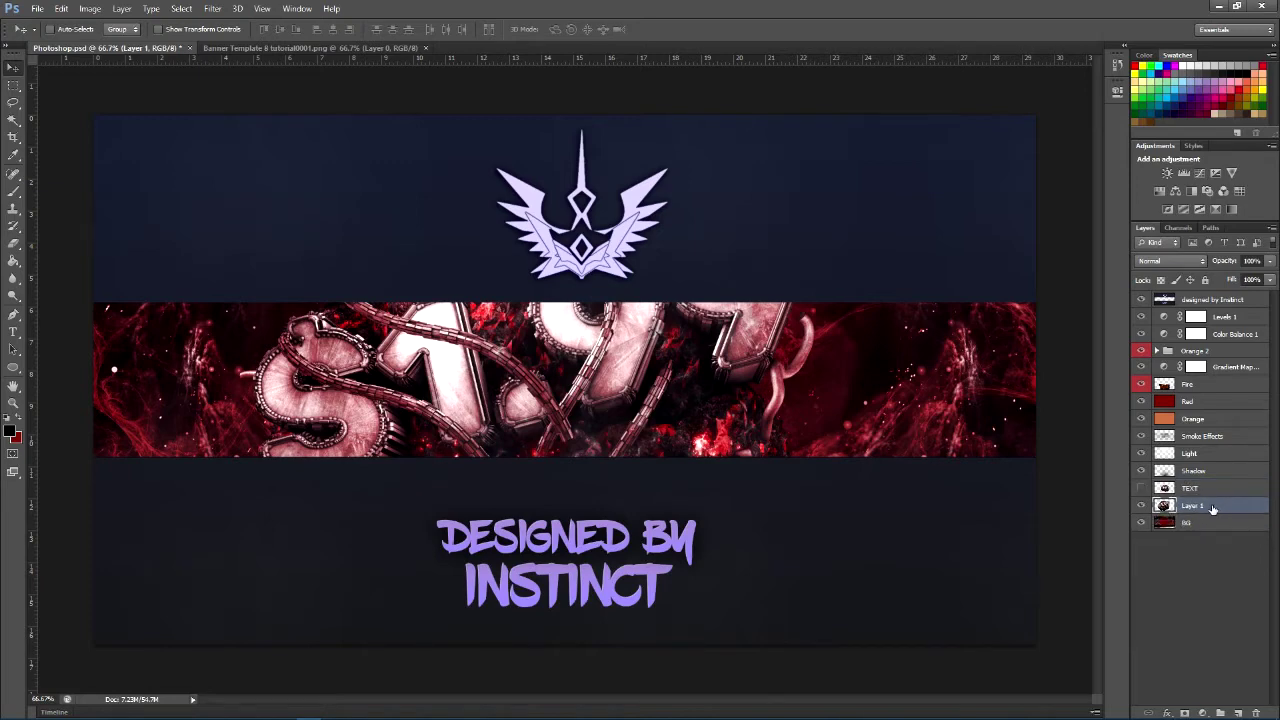
left_click(1213, 489)
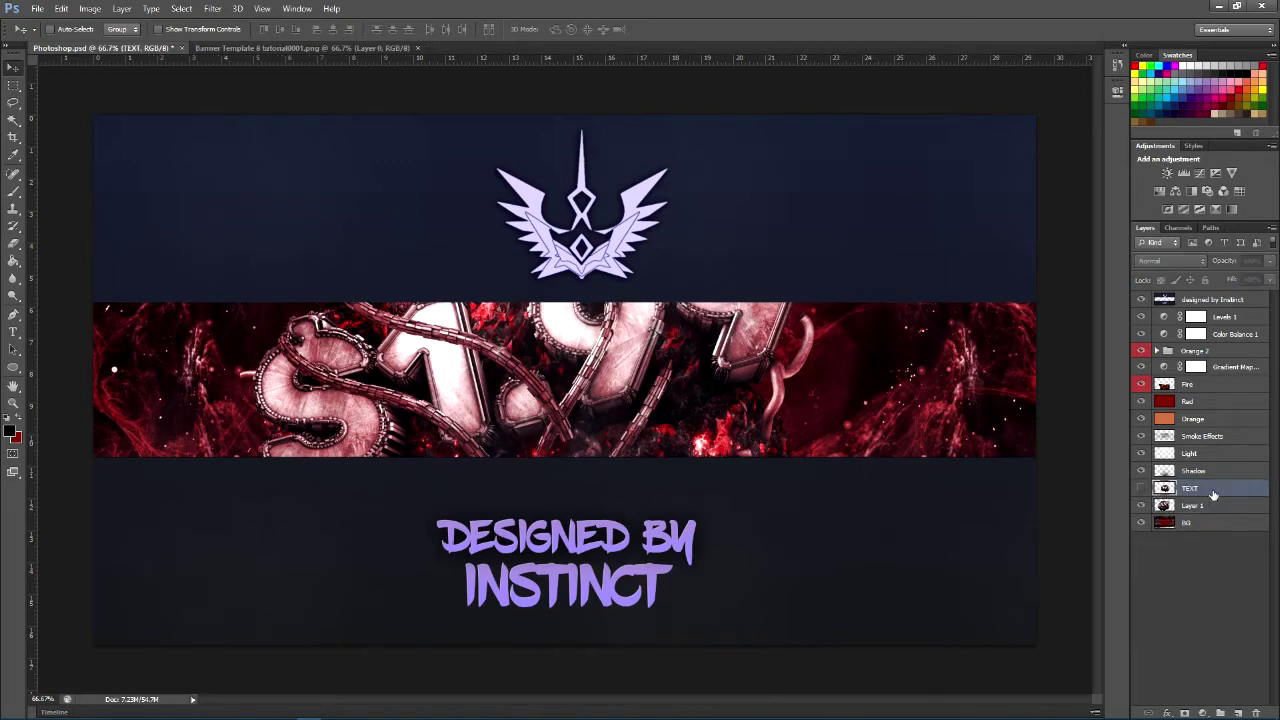
key("Delete")
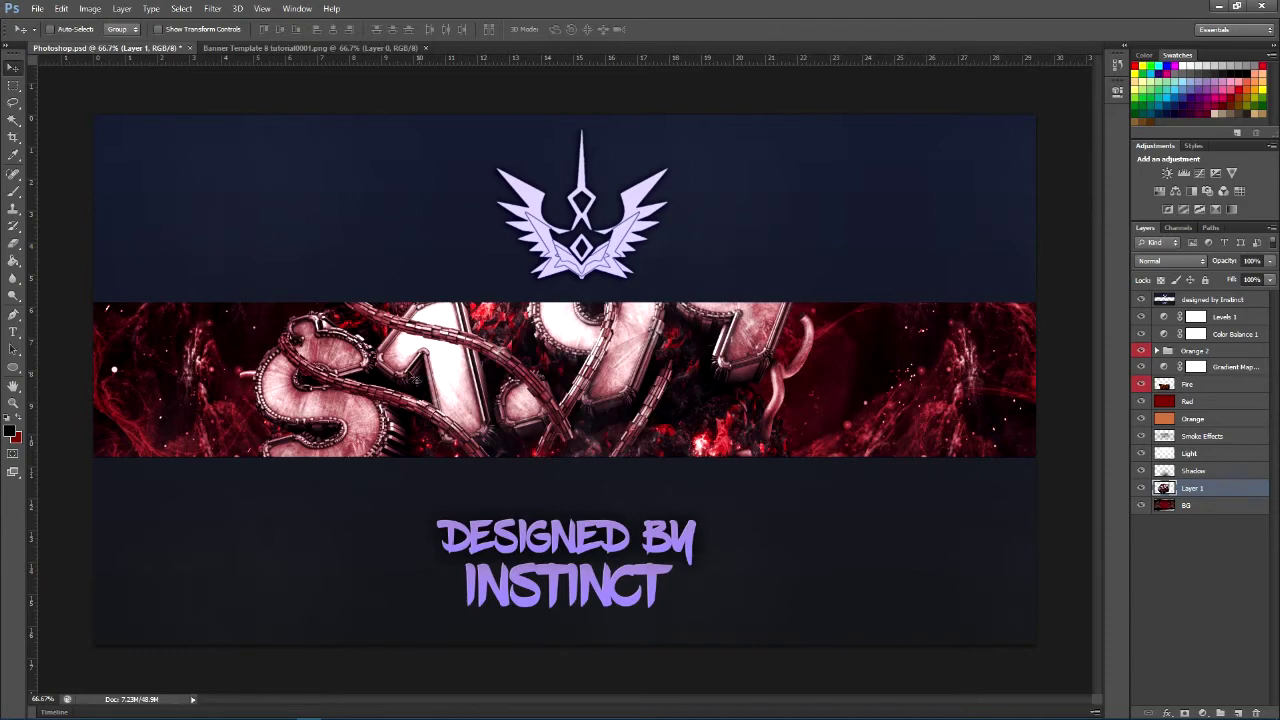
left_click_drag(528, 388, 578, 404)
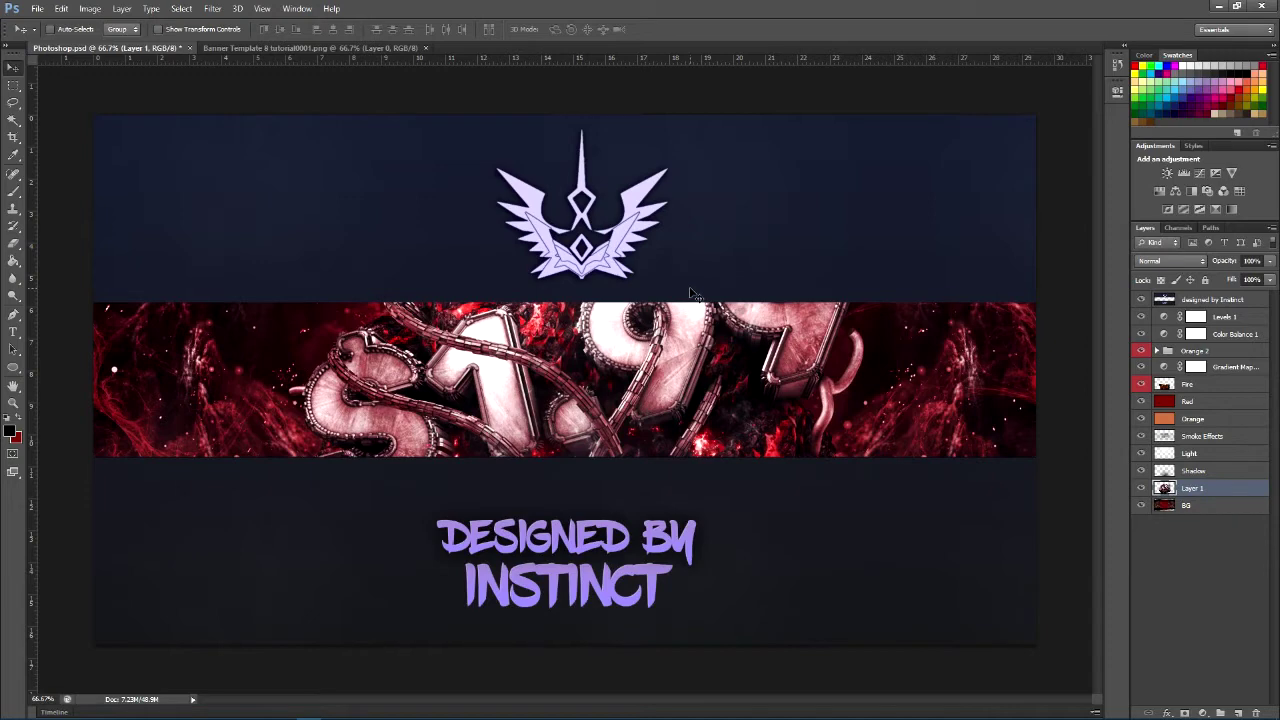
key("ctrl+t")
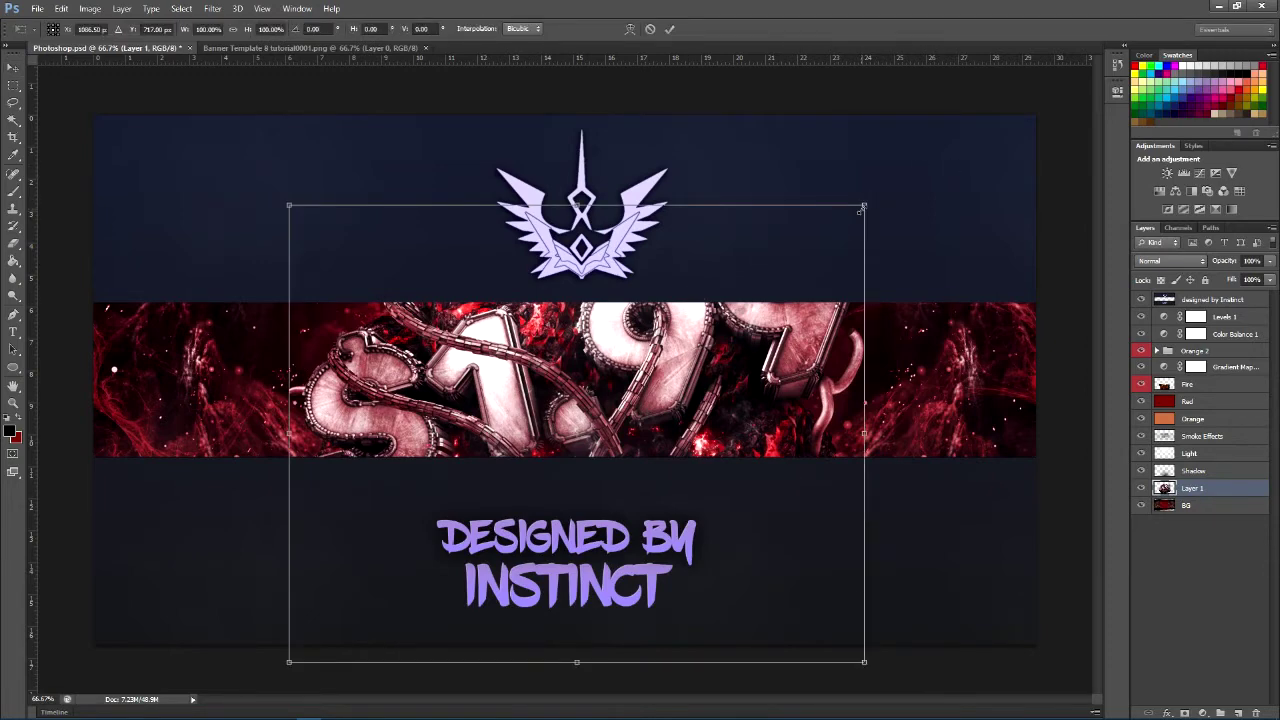
left_click_drag(857, 209, 705, 280)
key("ctrl+z")
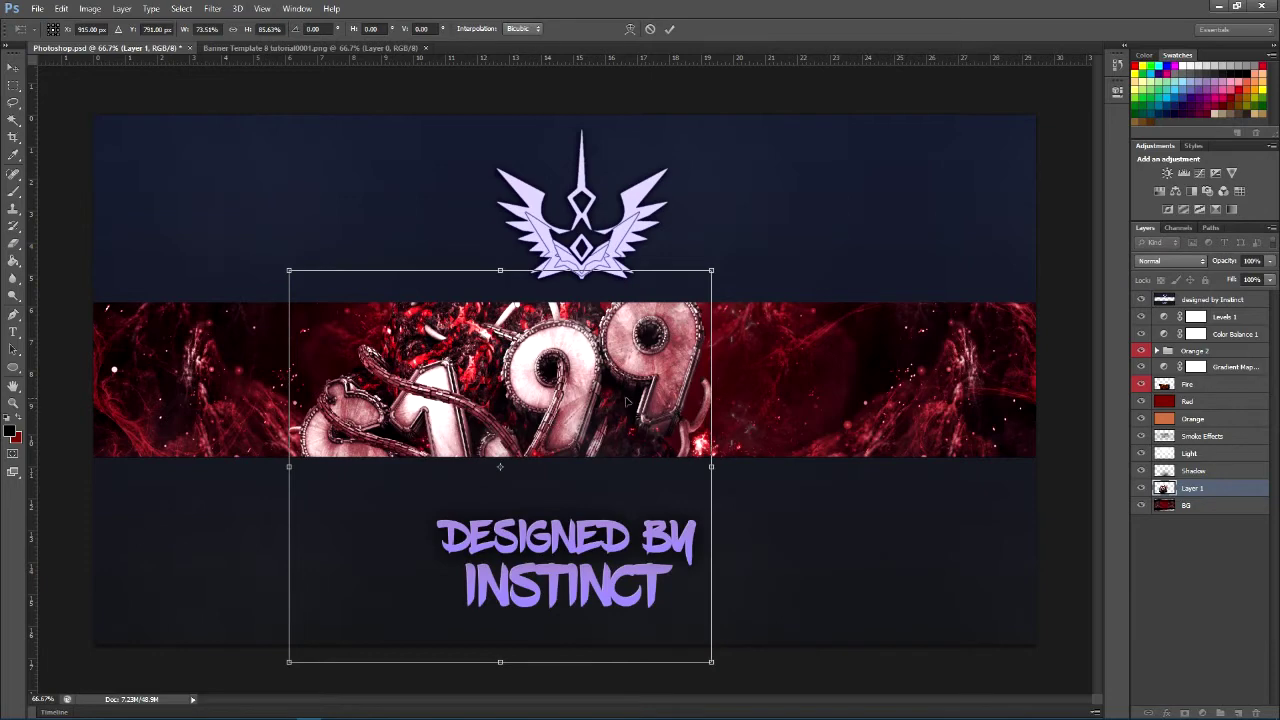
key("ctrl+z")
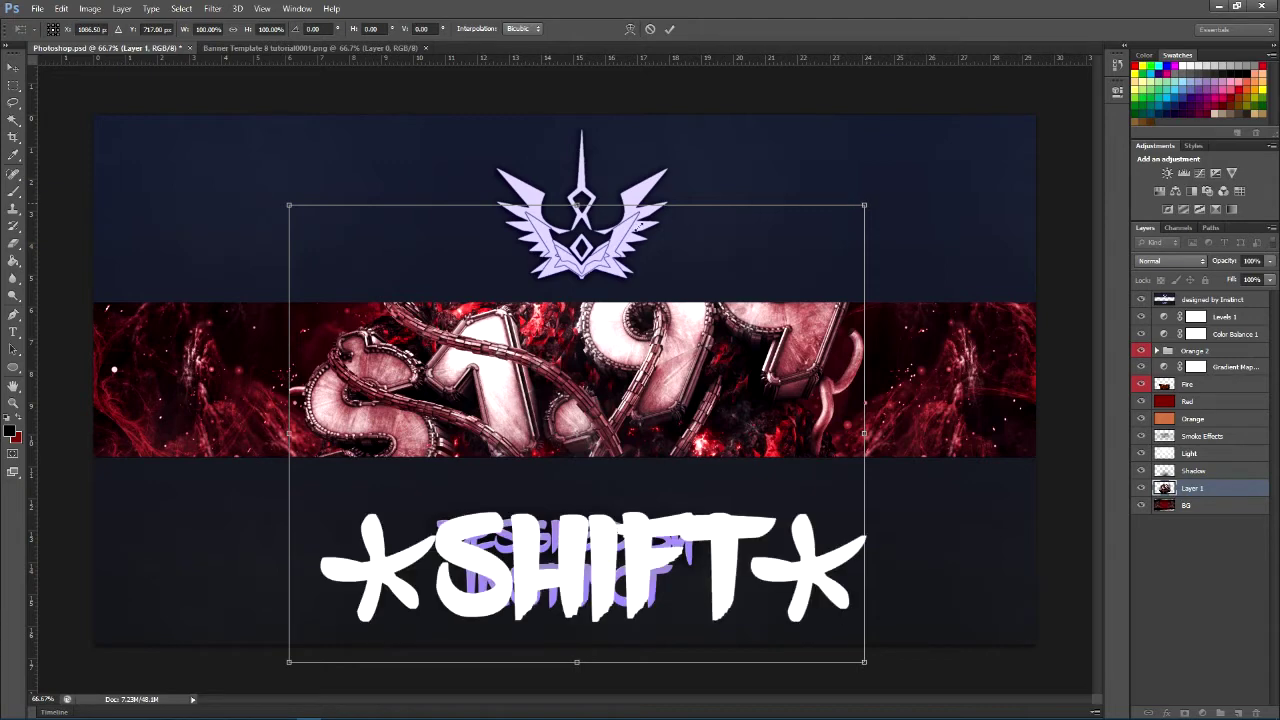
left_click_drag(866, 203, 549, 237)
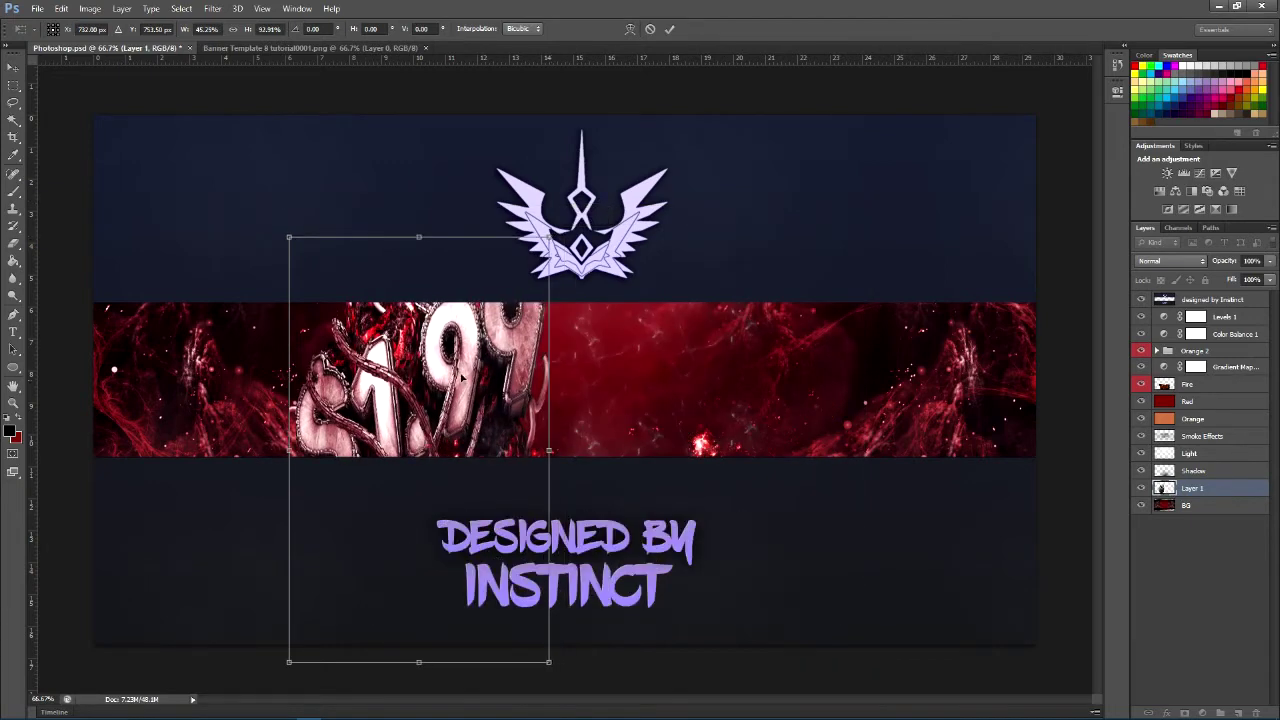
key("ctrl+z")
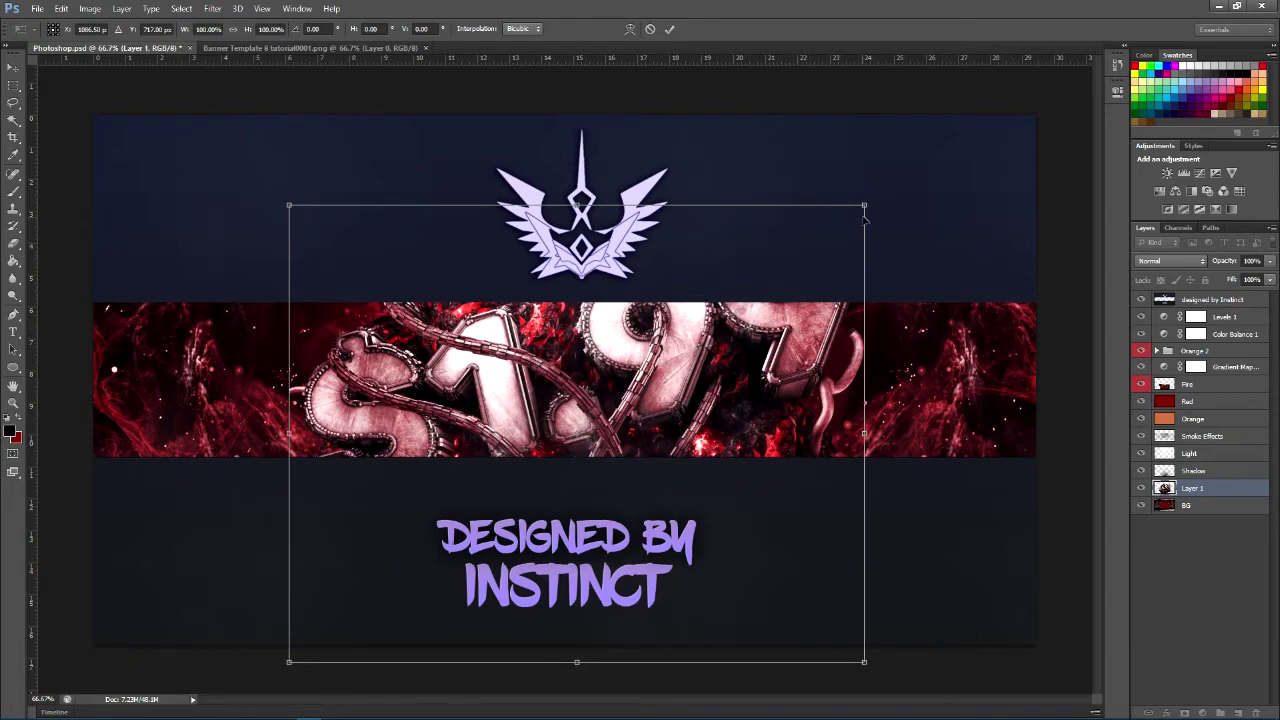
Scale the $1.99 render down proportionally, rotate it about 11 degrees clockwise, and fit it within the red strip.
left_click_drag(866, 205, 676, 287, "shift")
left_click_drag(646, 295, 681, 270, "shift")
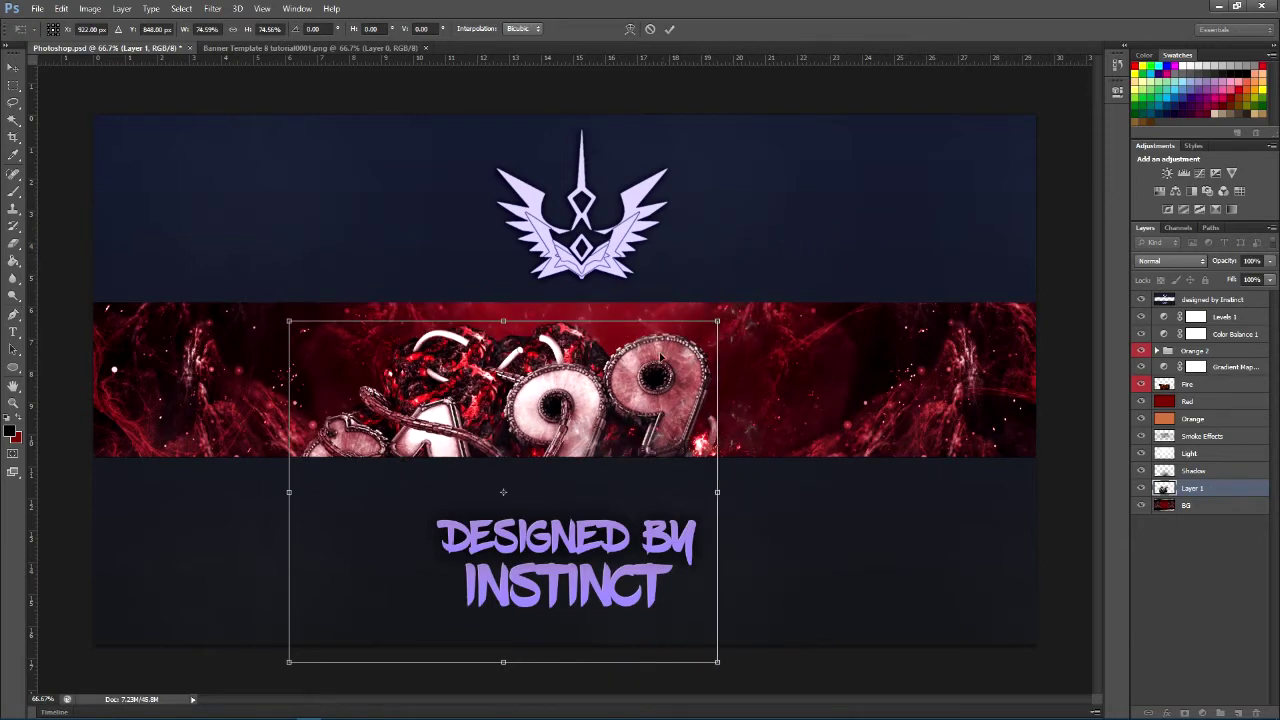
left_click_drag(596, 388, 616, 340, "shift")
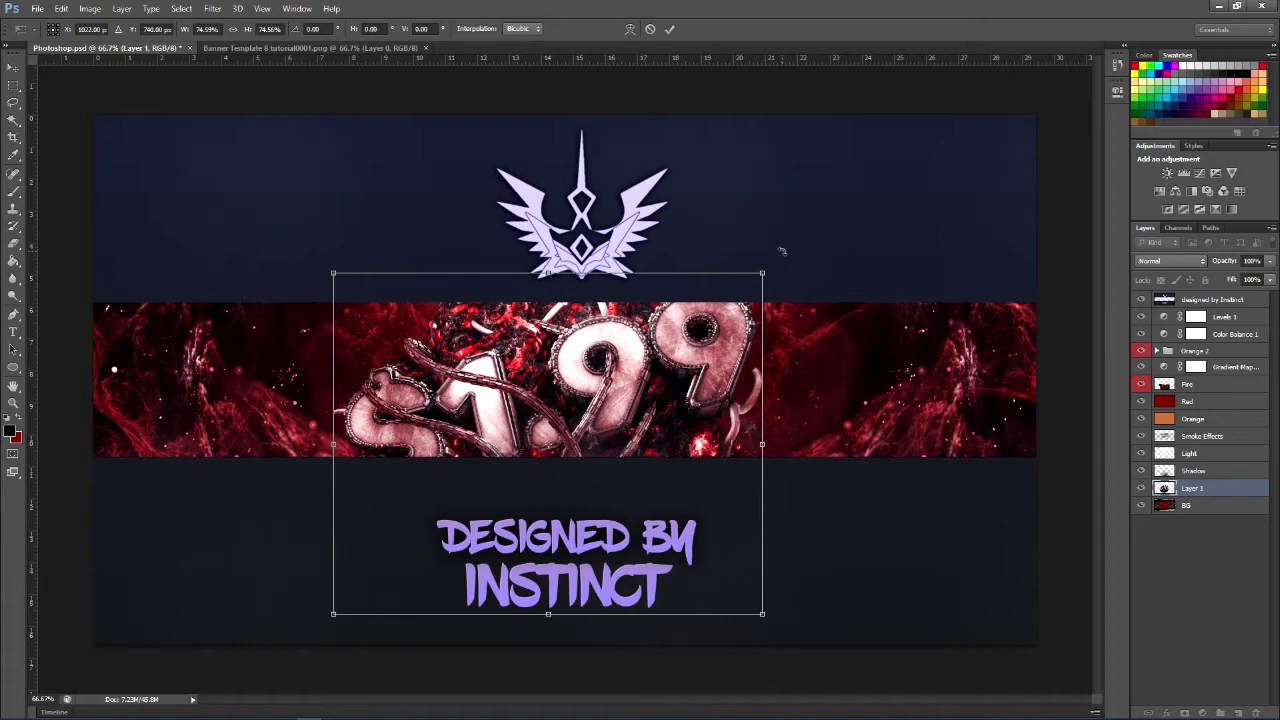
left_click_drag(812, 260, 857, 270)
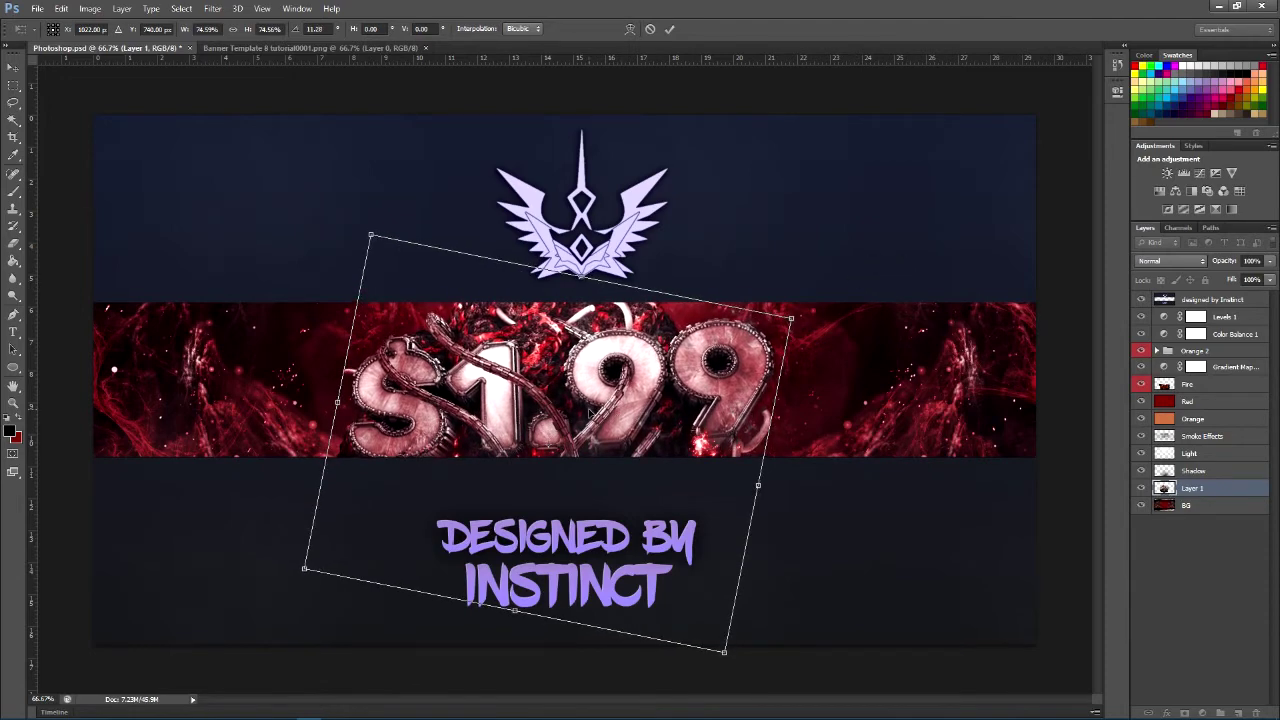
mouse_move(601, 398)
left_mouse_down()
mouse_move(614, 390)
mouse_move(604, 396)
left_mouse_up()
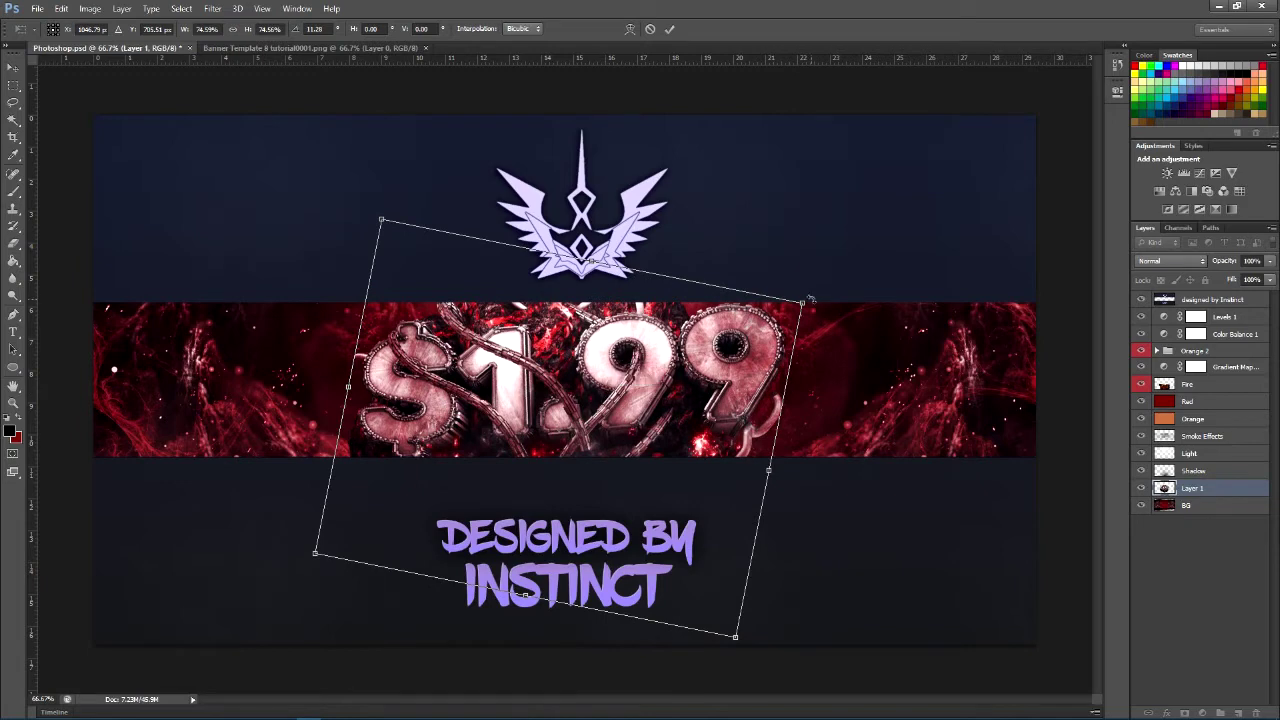
left_click_drag(802, 303, 760, 304, "shift")
key("Return")
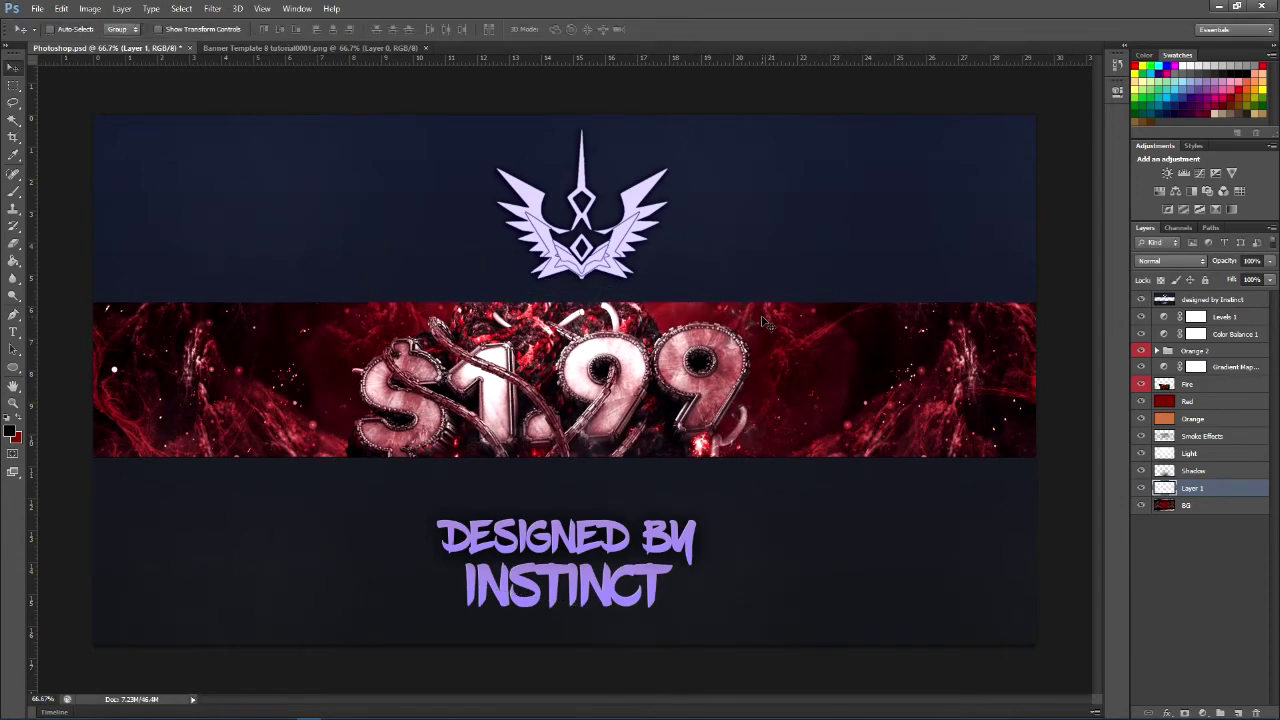
Shift the $1.99 render slightly right and up so that it sits centred in the red strip.
left_click_drag(528, 405, 556, 396)
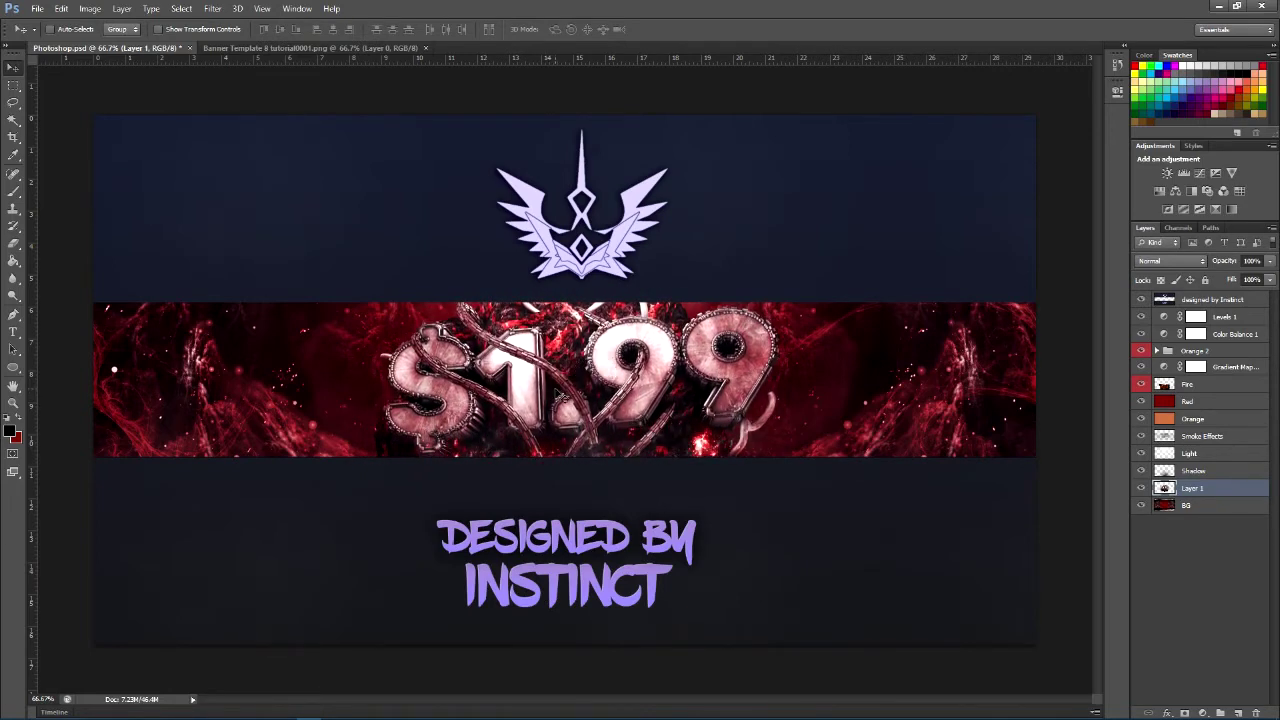
left_click_drag(287, 209, 293, 208)
left_click_drag(650, 306, 657, 305)
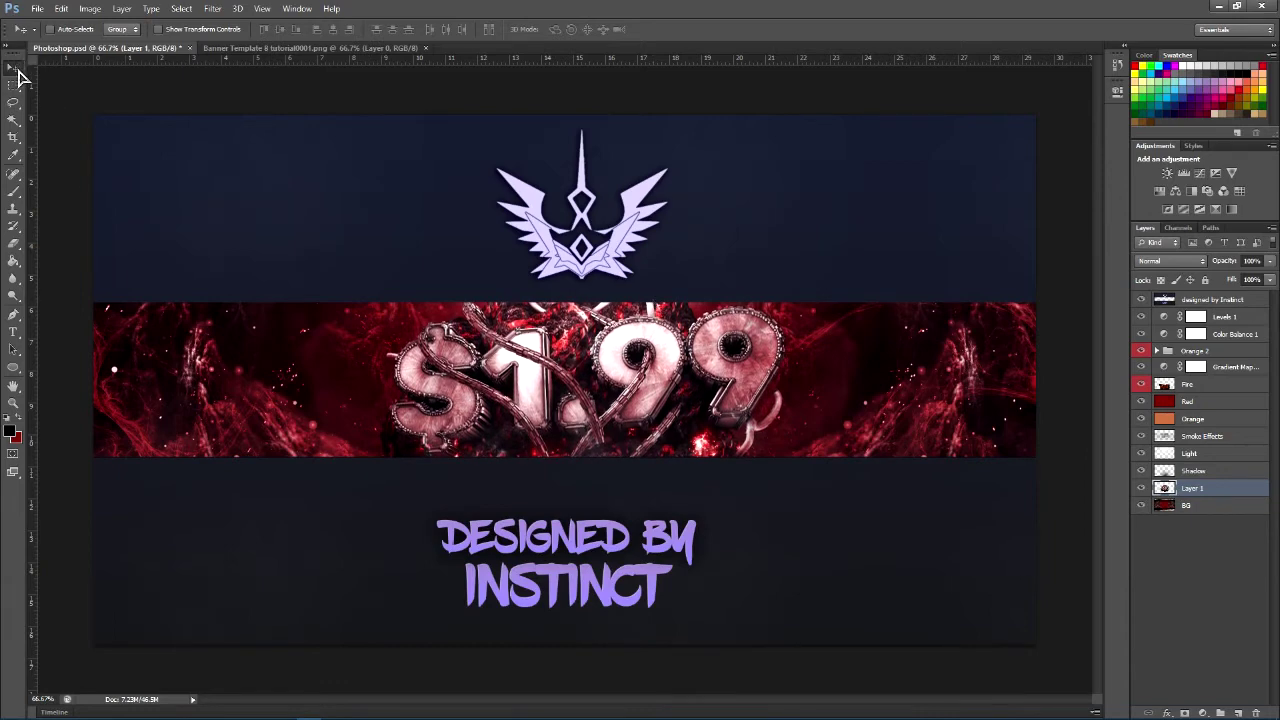
left_click_drag(698, 401, 713, 412)
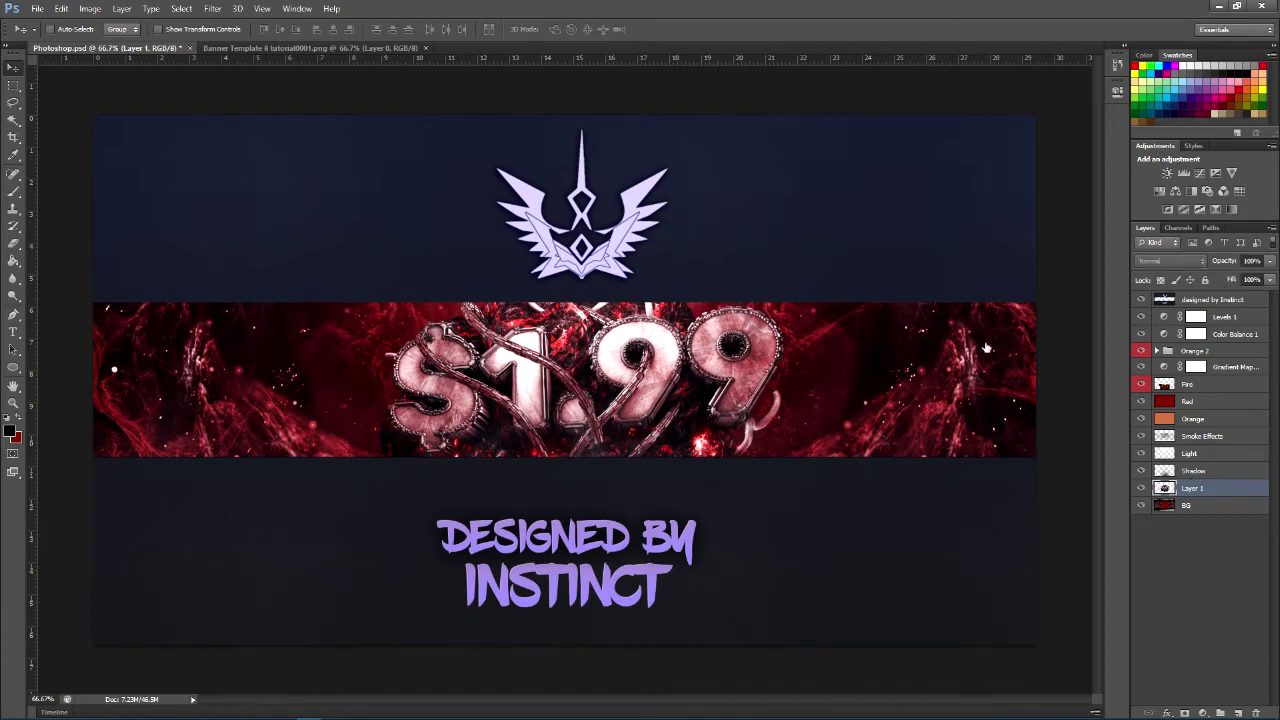
Apply the basic Sharpen filter to the $1.99 render layer.
left_click(212, 10)
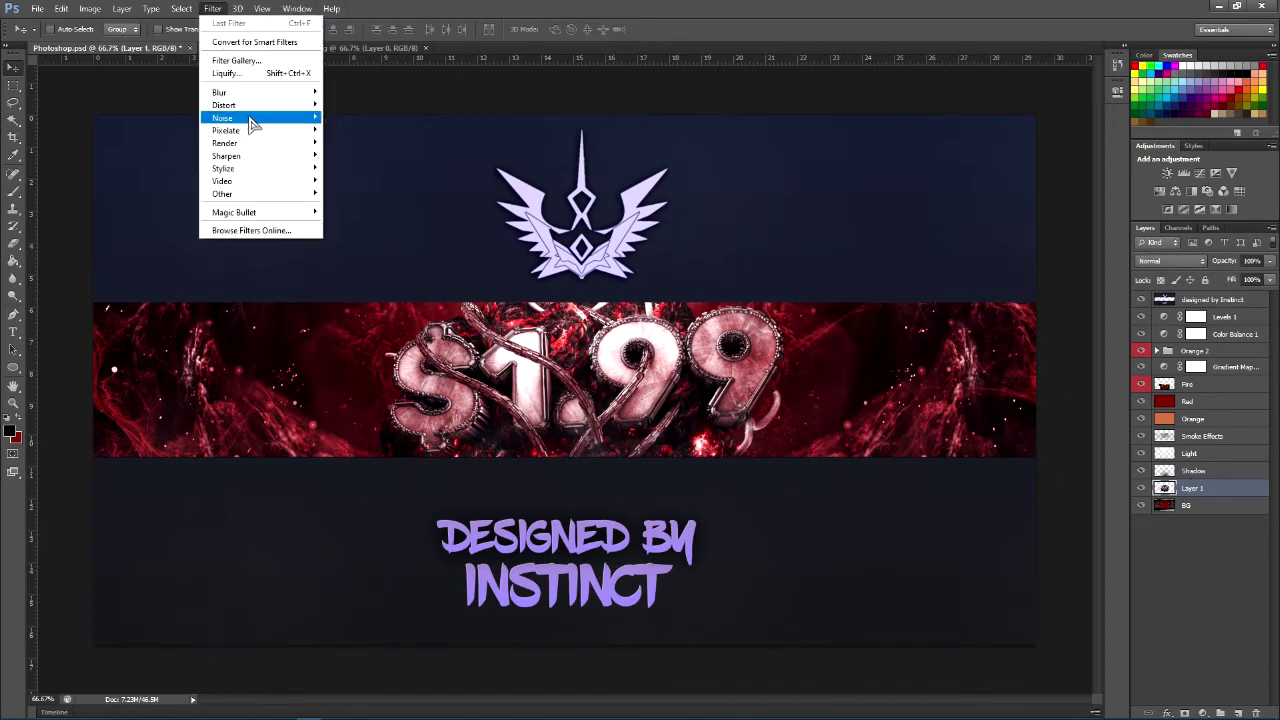
mouse_move(300, 157)
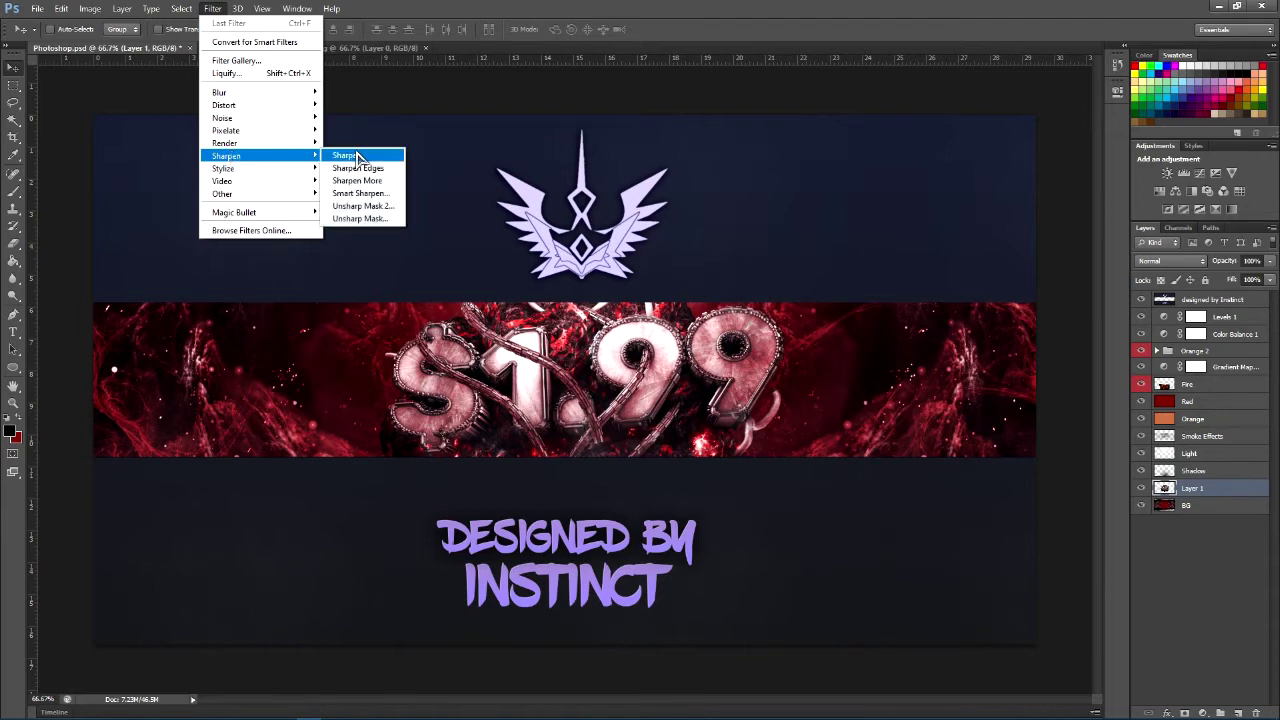
left_click(357, 158)
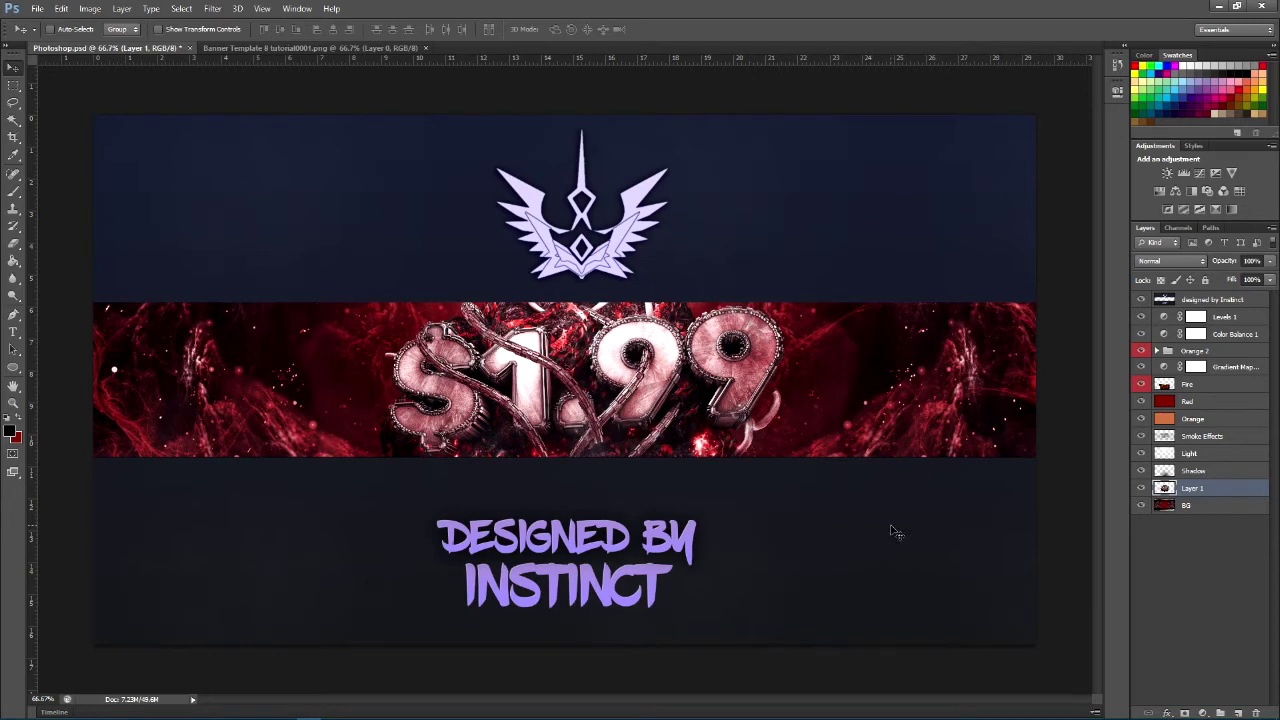
Duplicate the sharpened render layer and apply a Gaussian Blur with a 55-pixel radius to the lower original, Layer 1.
key("ctrl+j")
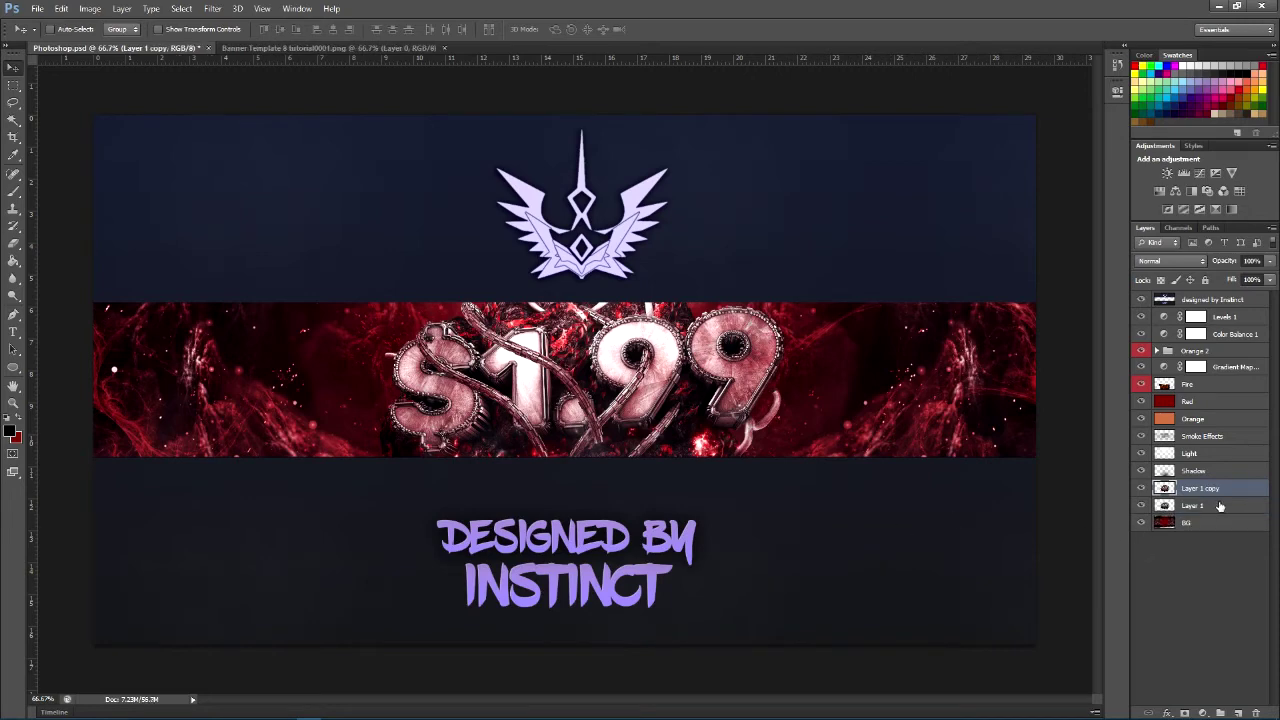
left_click(1215, 505)
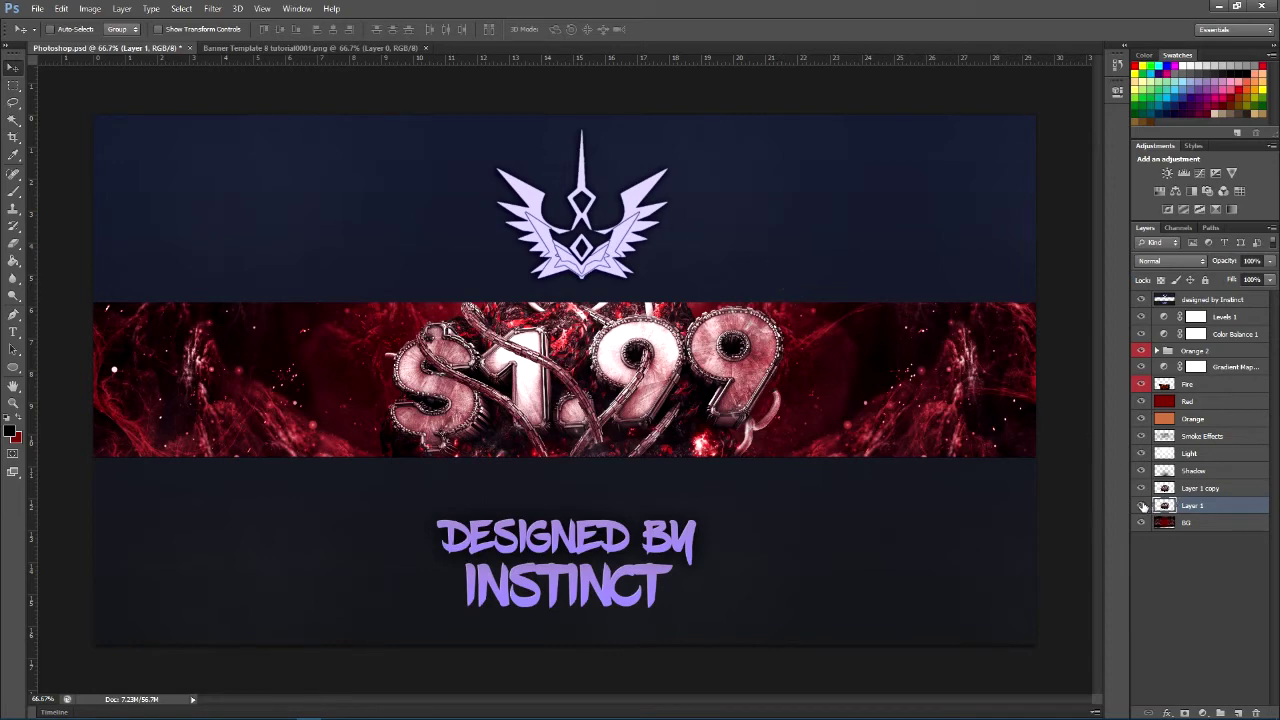
left_click(215, 14)
mouse_move(251, 93)
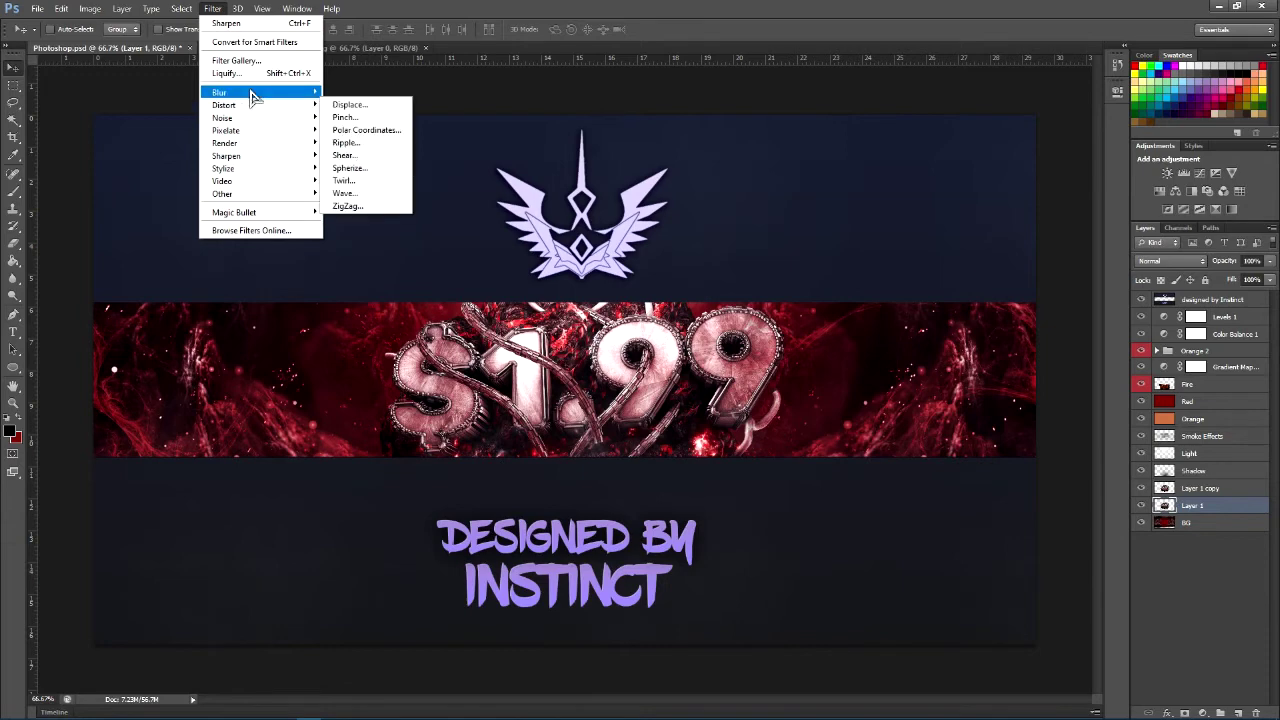
left_click(378, 175)
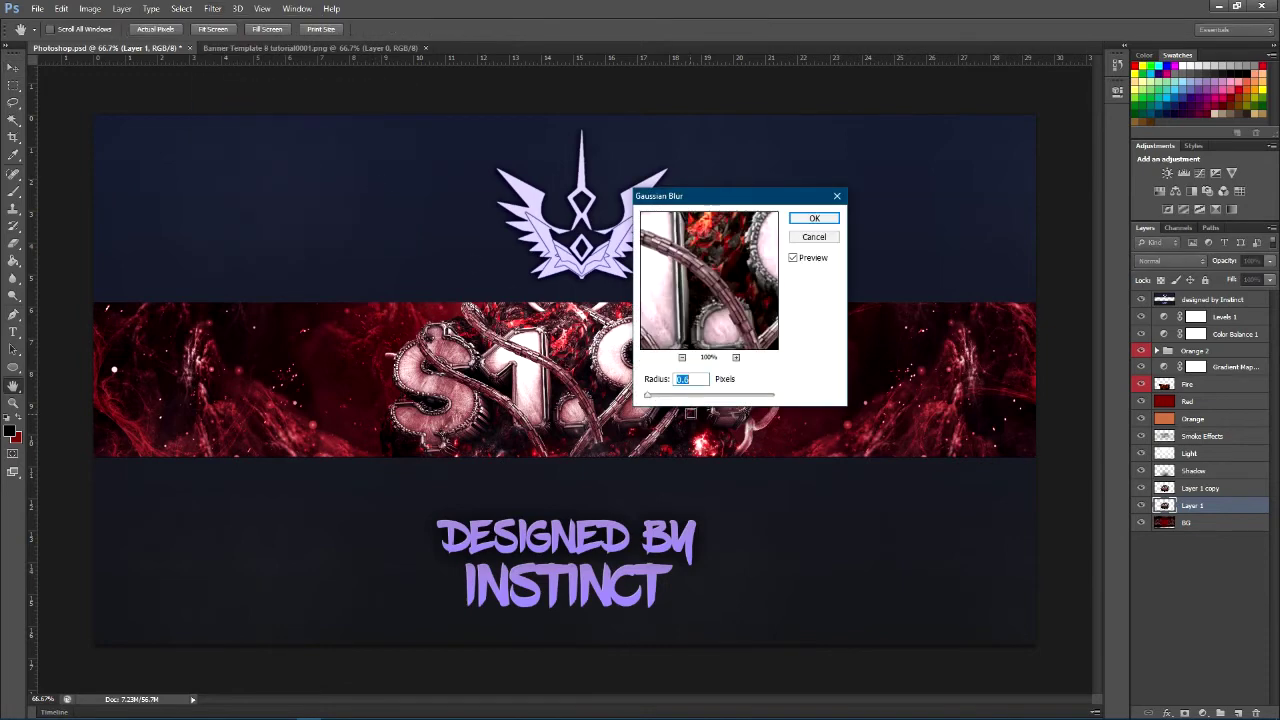
left_click_drag(685, 396, 716, 407)
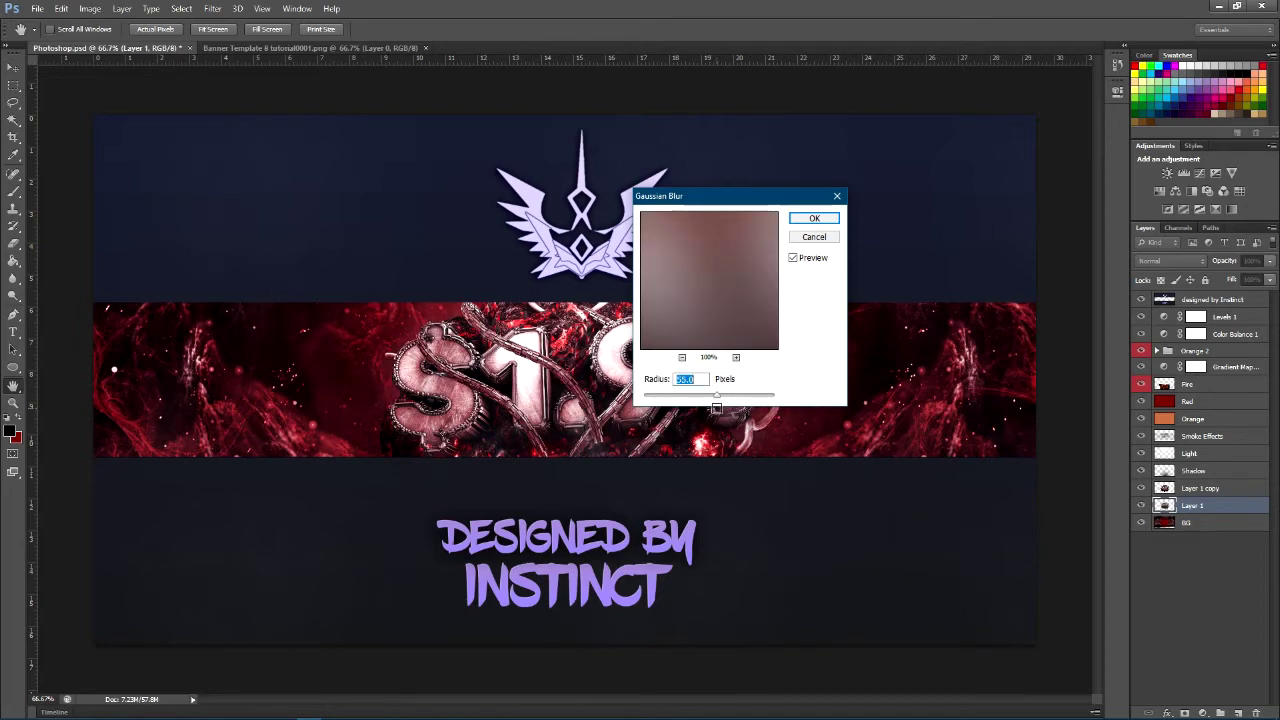
left_click_drag(740, 192, 852, 213)
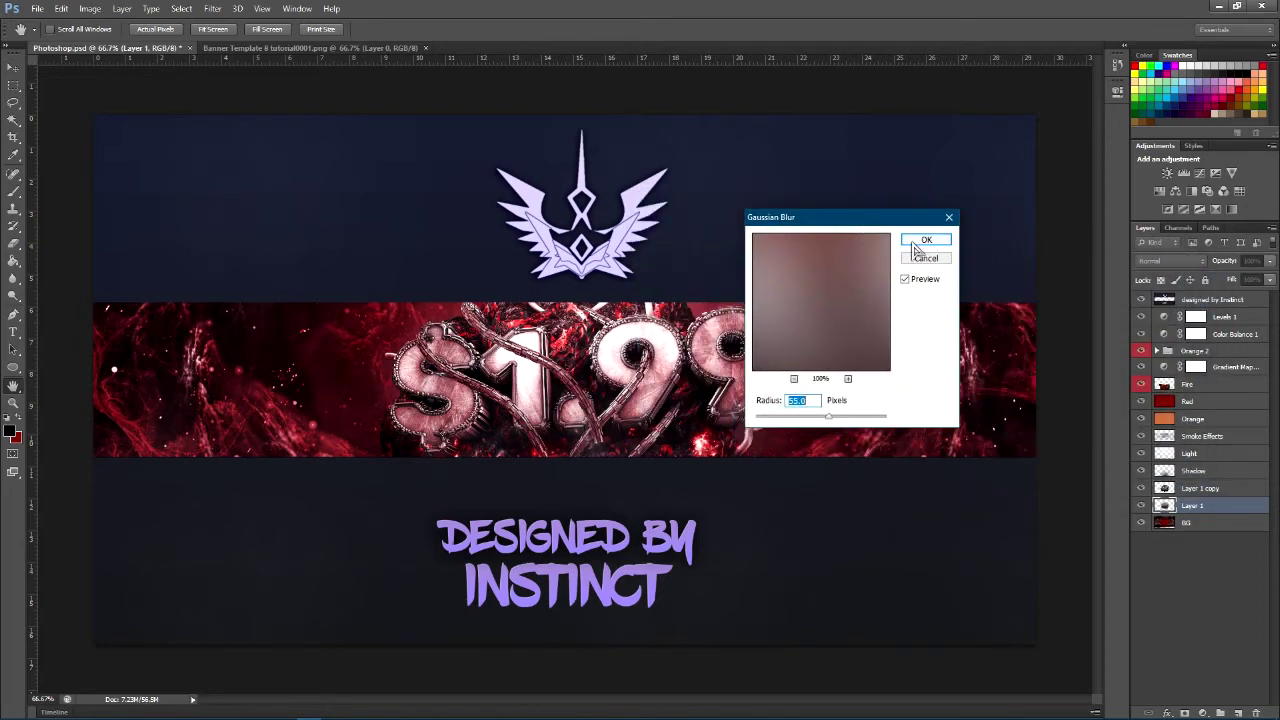
left_click(915, 243)
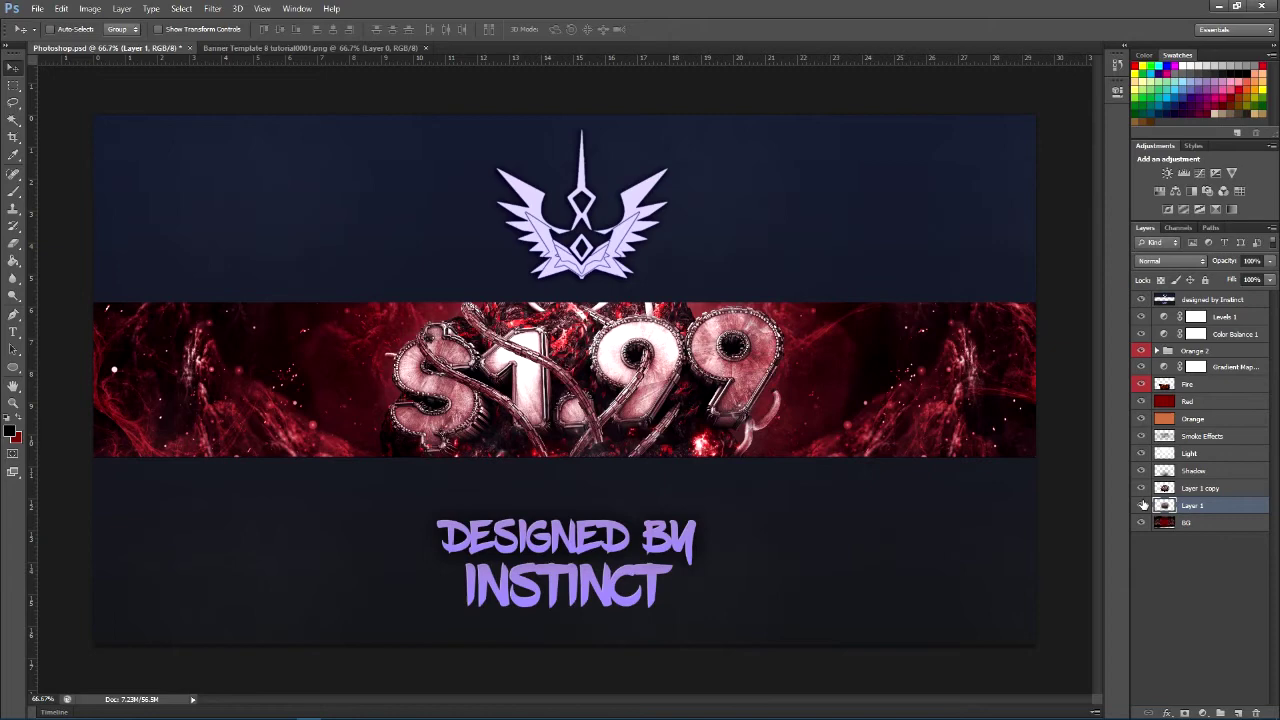
Duplicate Layer 1 copy and apply a Ripple distortion at Medium size, with its amount raised above 100%, to the lower of the two.
left_click(1228, 489)
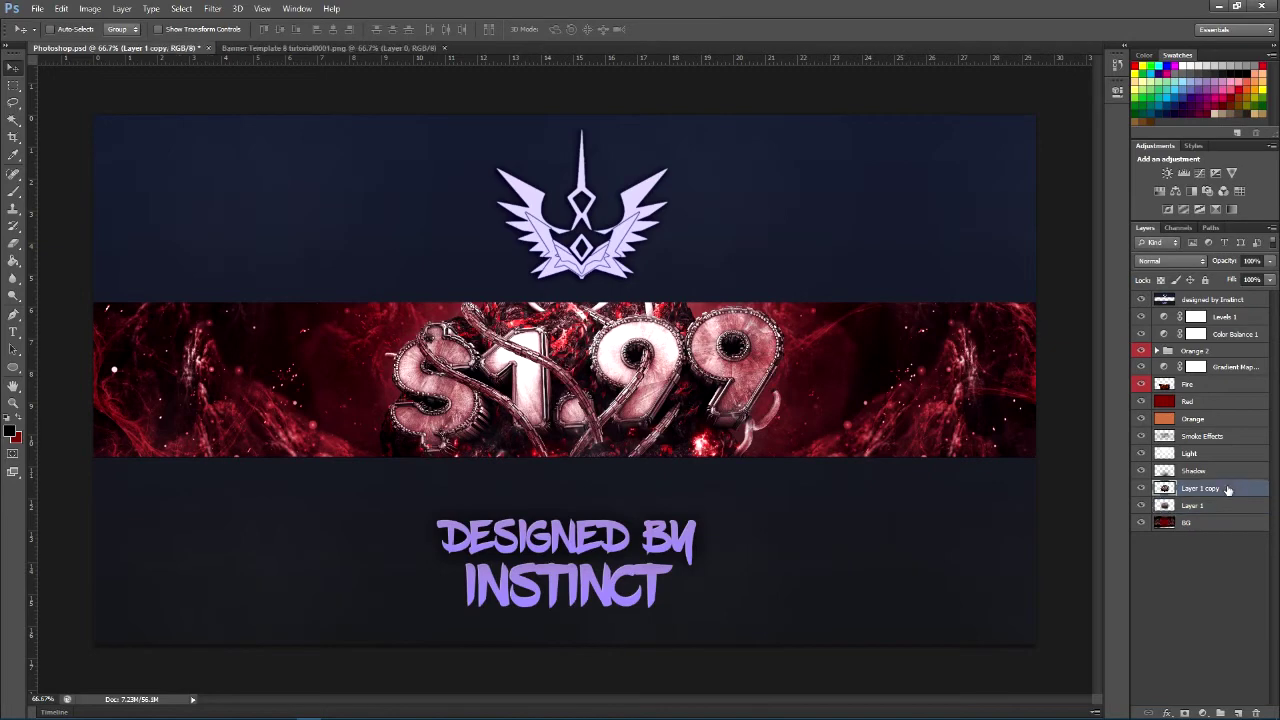
left_click(1141, 488)
left_click(1141, 488)
key("ctrl+j")
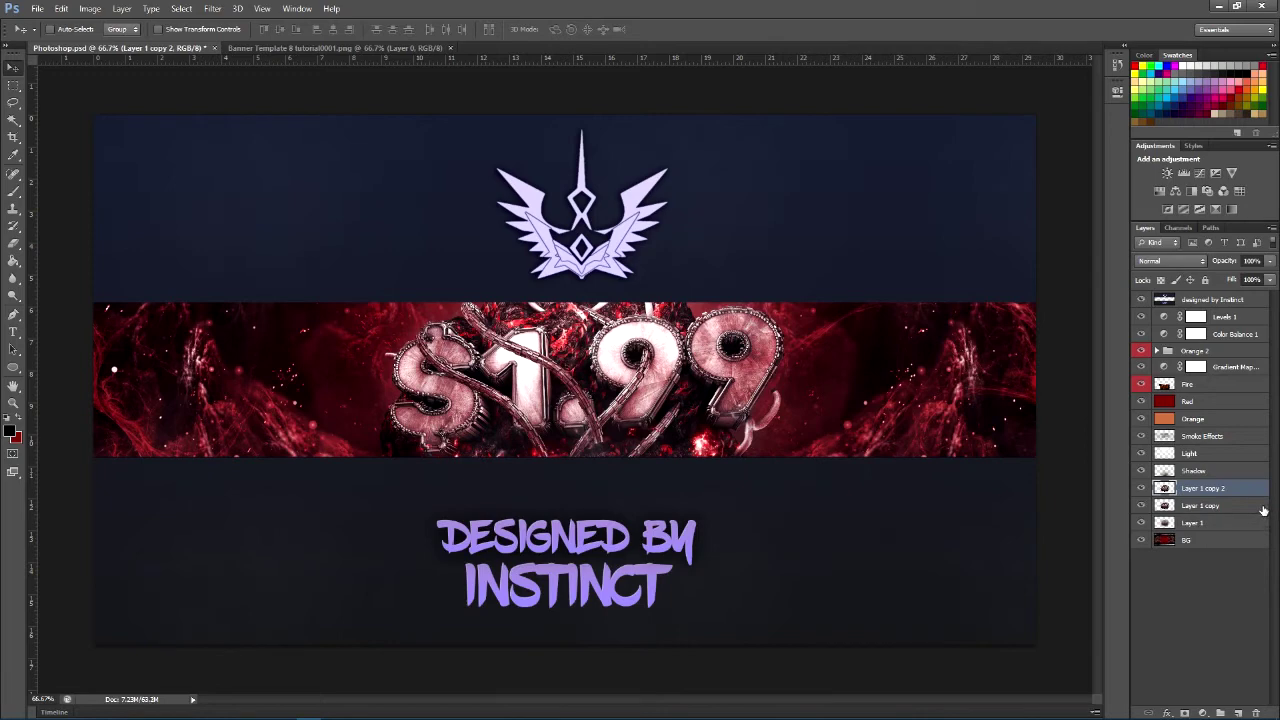
left_click(1231, 506)
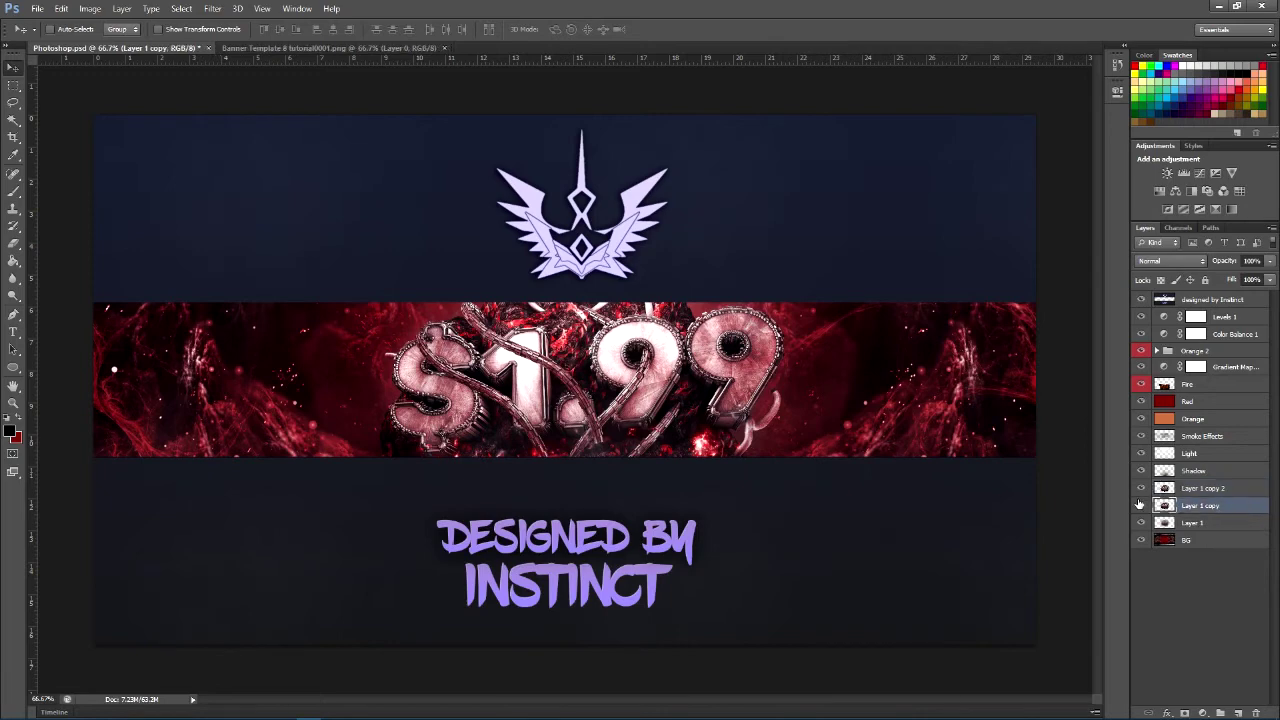
left_click(213, 9)
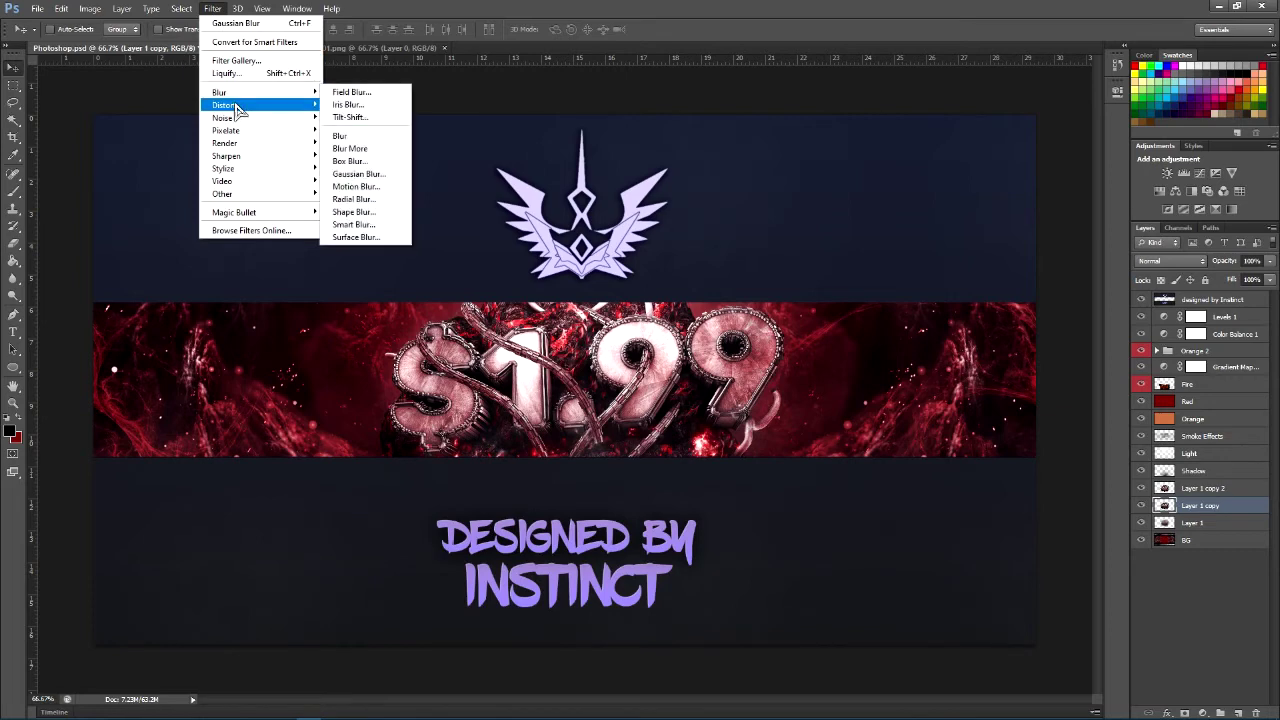
mouse_move(236, 104)
left_click(346, 142)
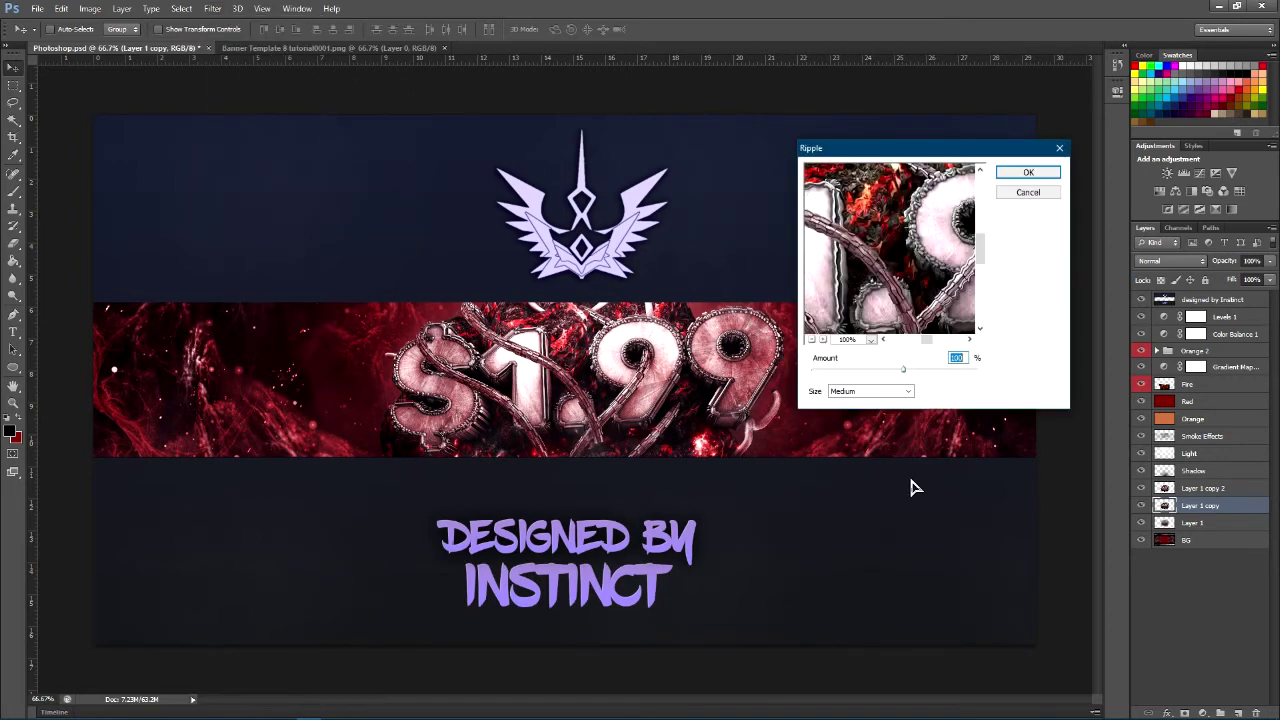
left_click_drag(903, 370, 931, 376)
left_click(1029, 173)
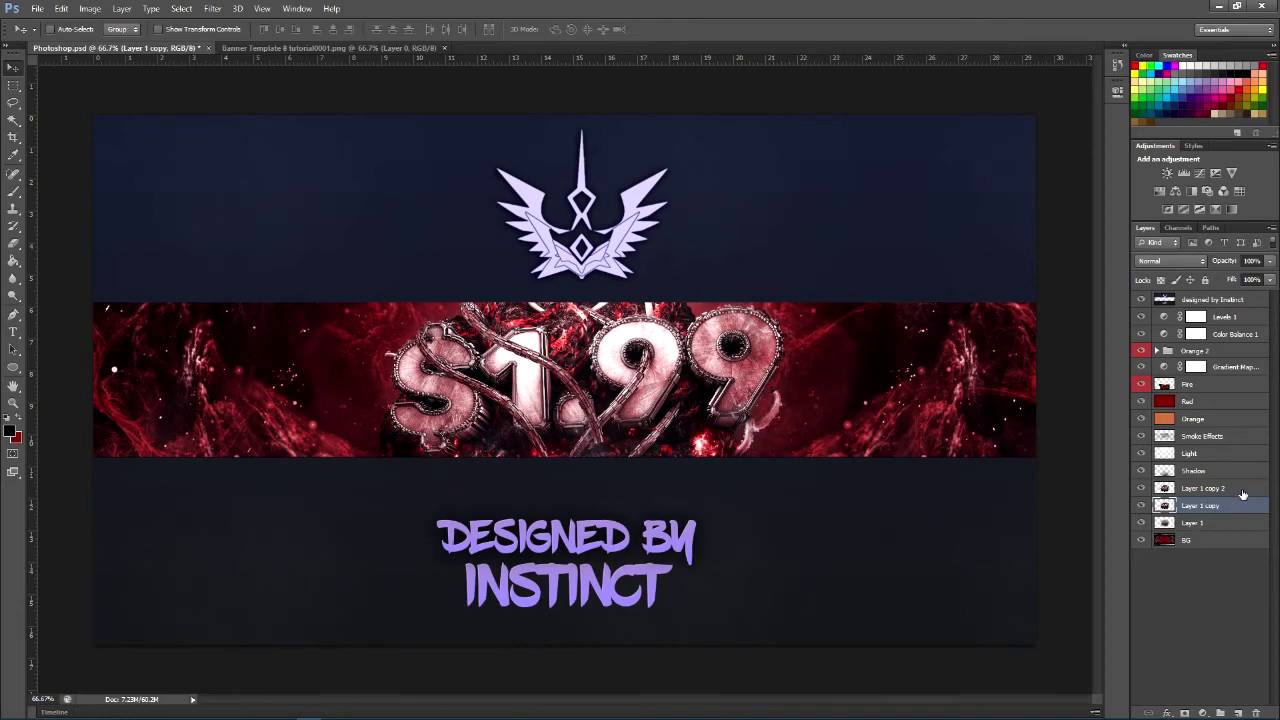
Lower the opacity of Layer 1 copy 2 to about 80% and compare the banner with that layer hidden and shown.
left_click(1235, 490)
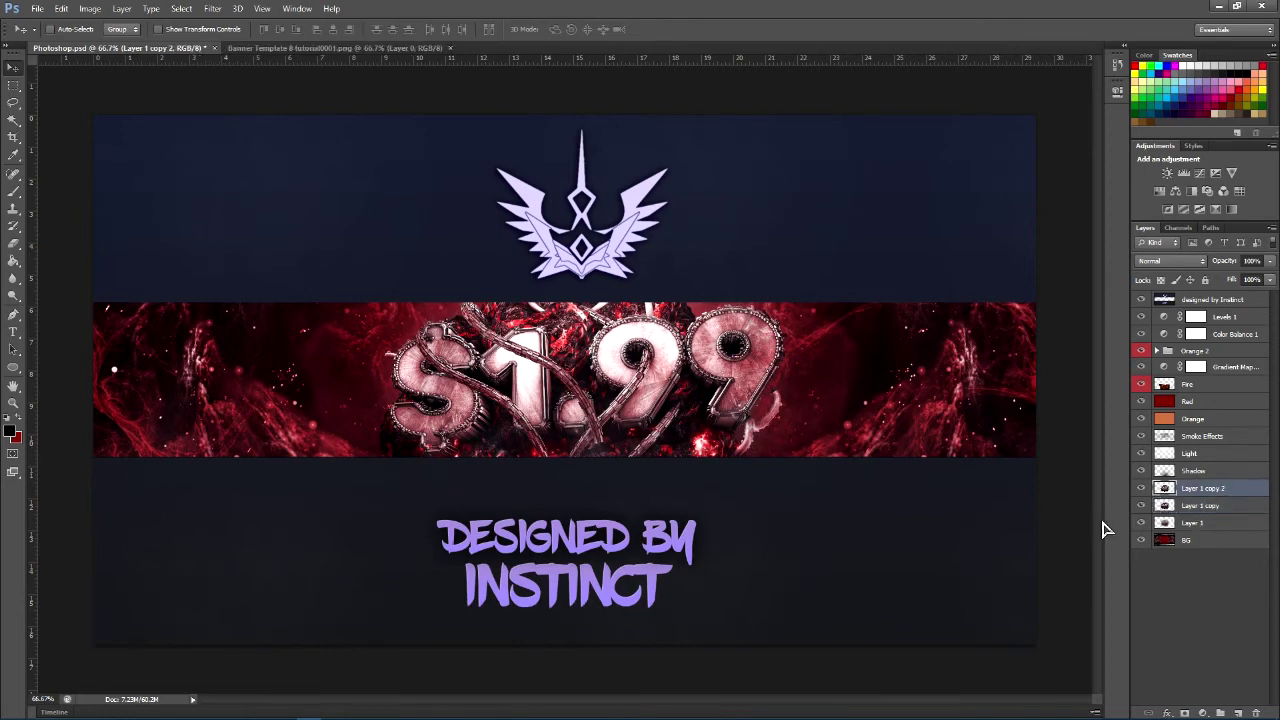
left_click(1266, 268)
left_click_drag(1266, 276, 1257, 283)
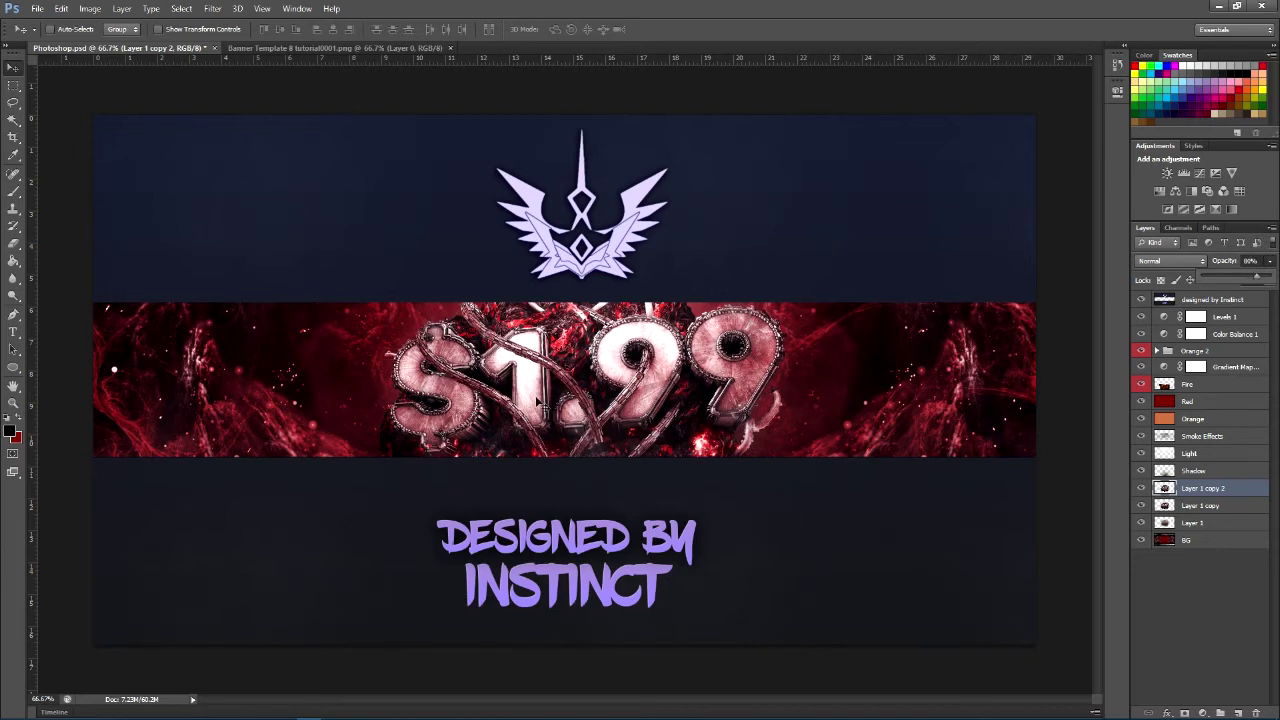
left_click(1141, 488)
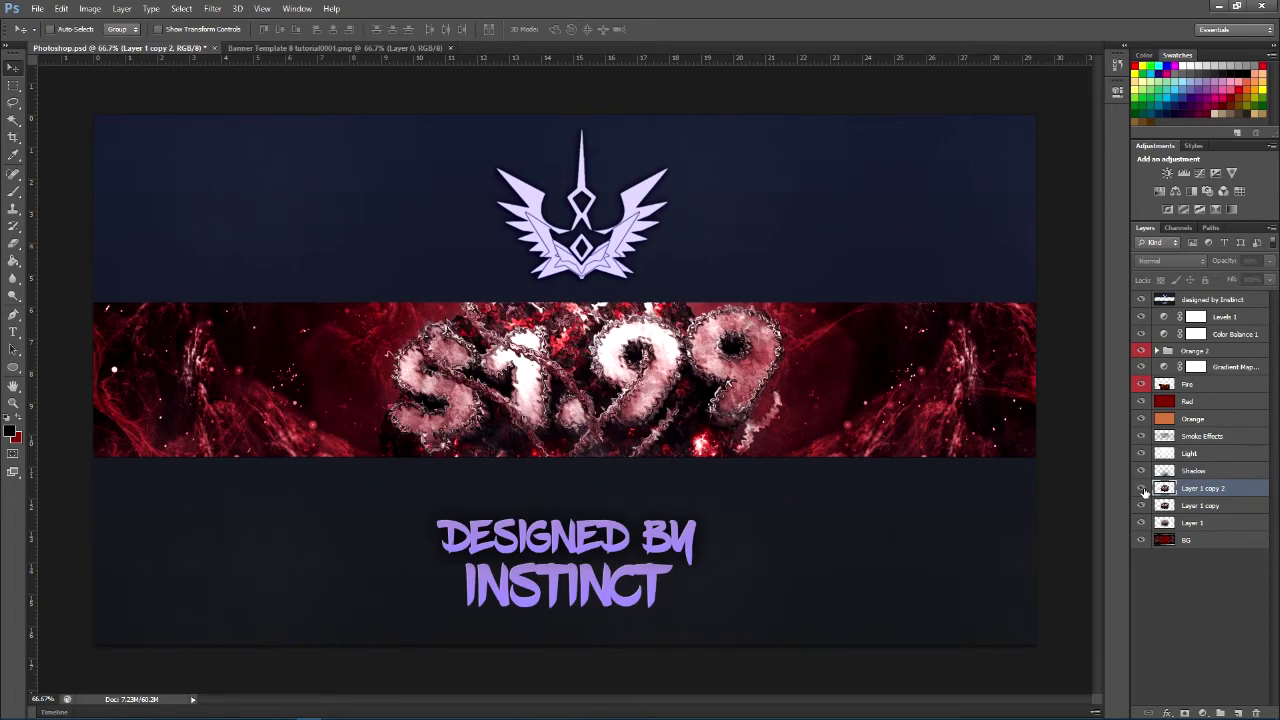
left_click(1141, 488)
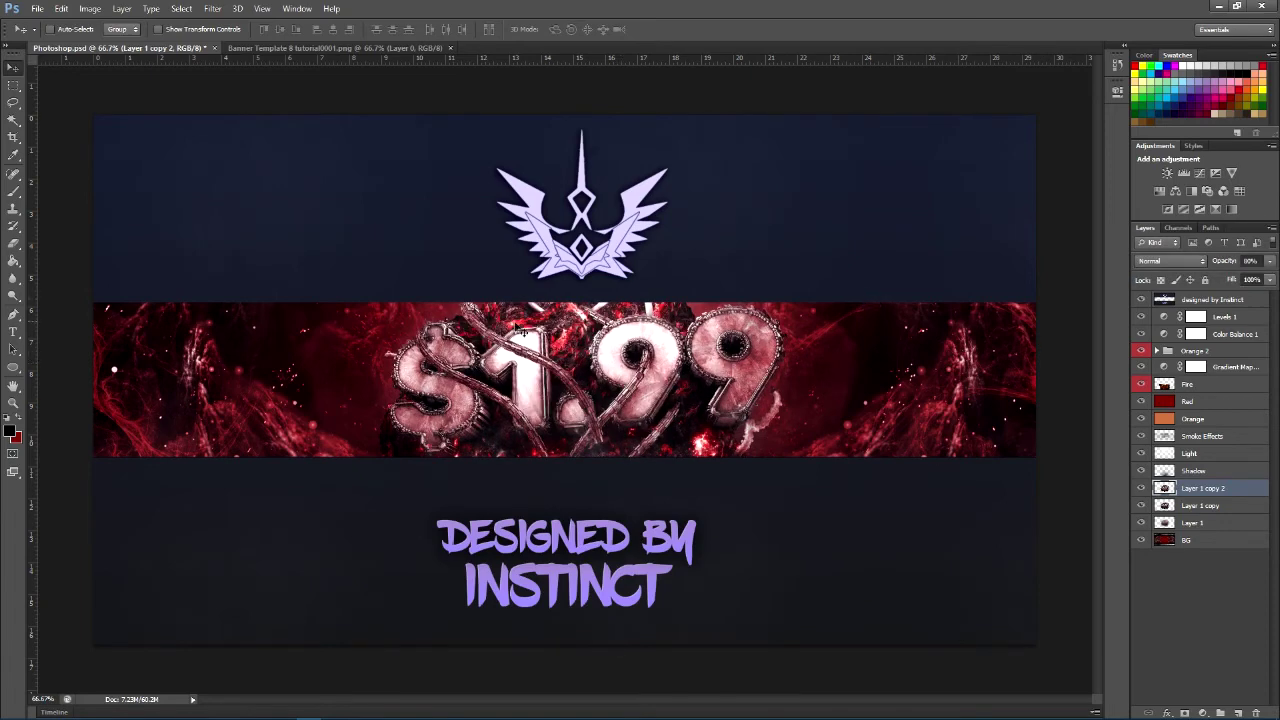
Select the BG layer and set up saving the finished banner as a separate file in PNG format.
key("alt+shift+bracketleft")
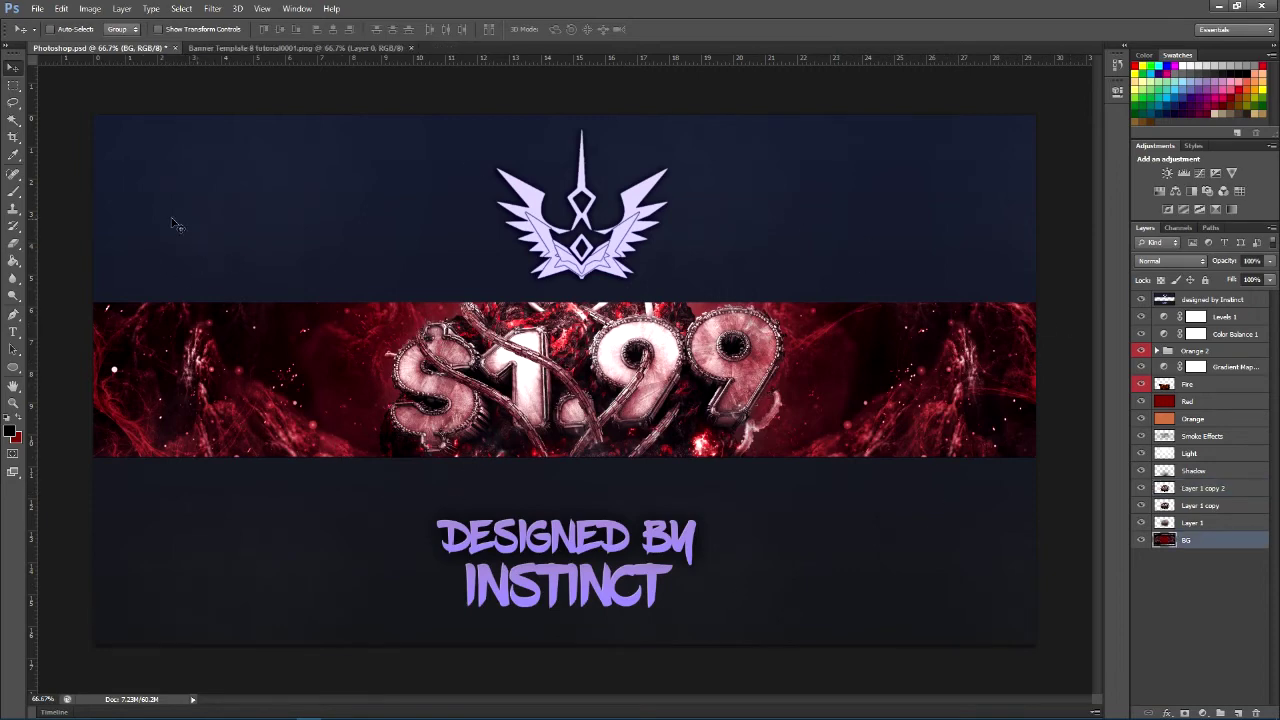
left_click(36, 8)
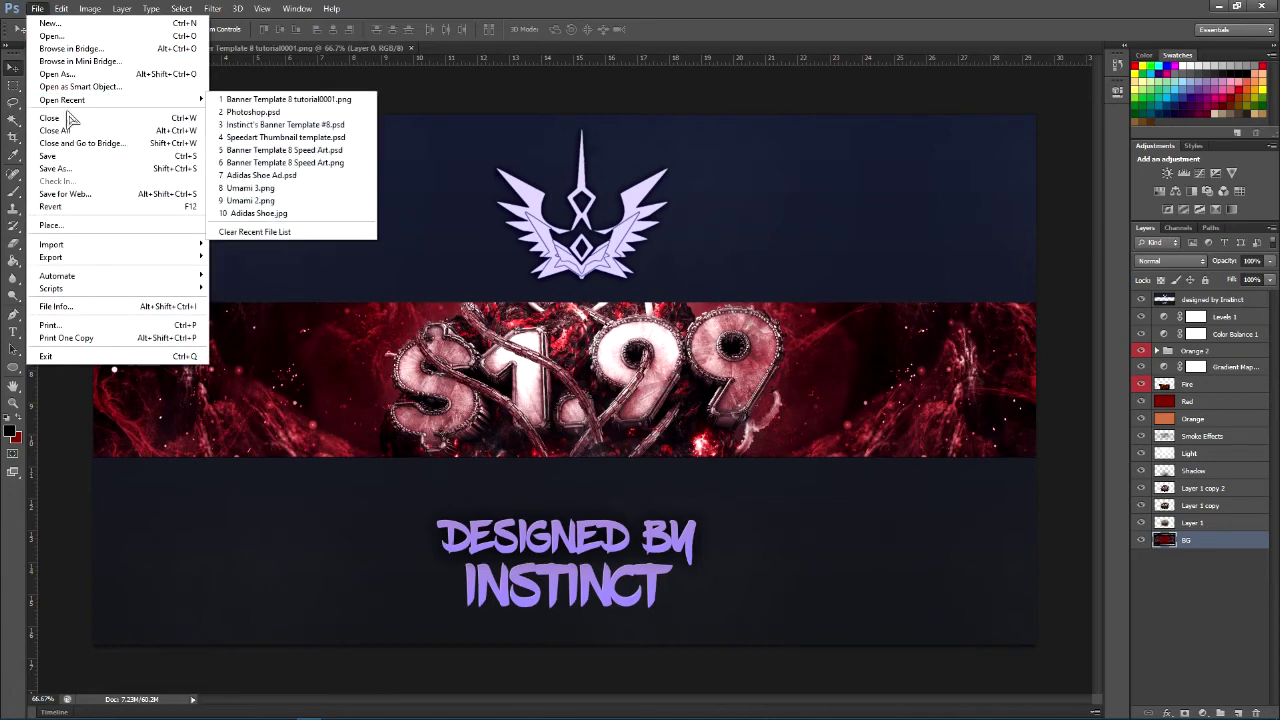
left_click(68, 169)
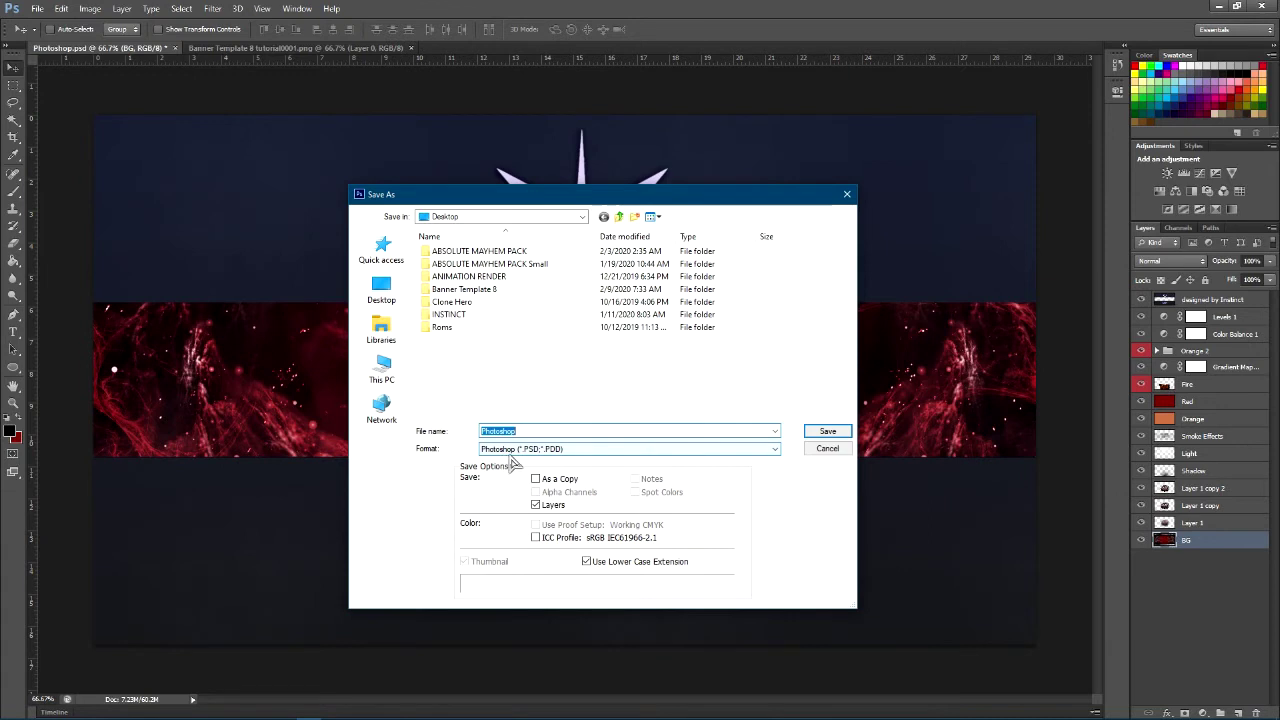
left_click(486, 219)
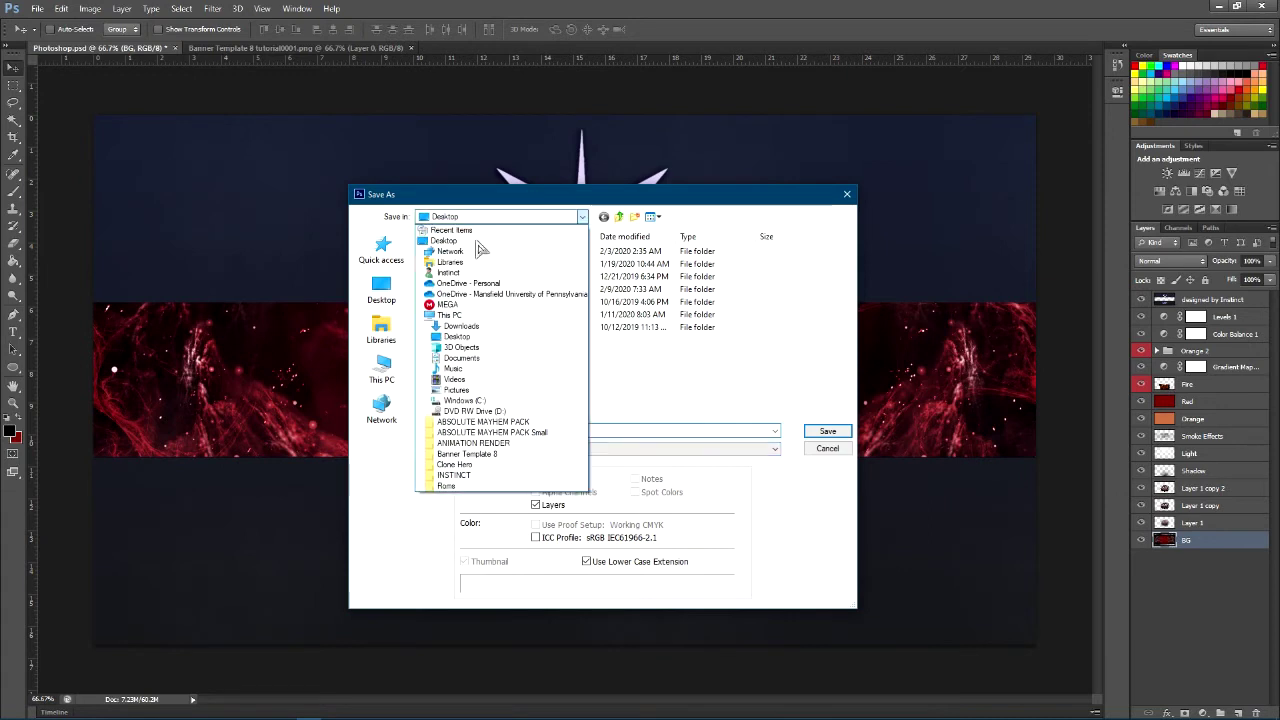
left_click(655, 450)
left_click(540, 452)
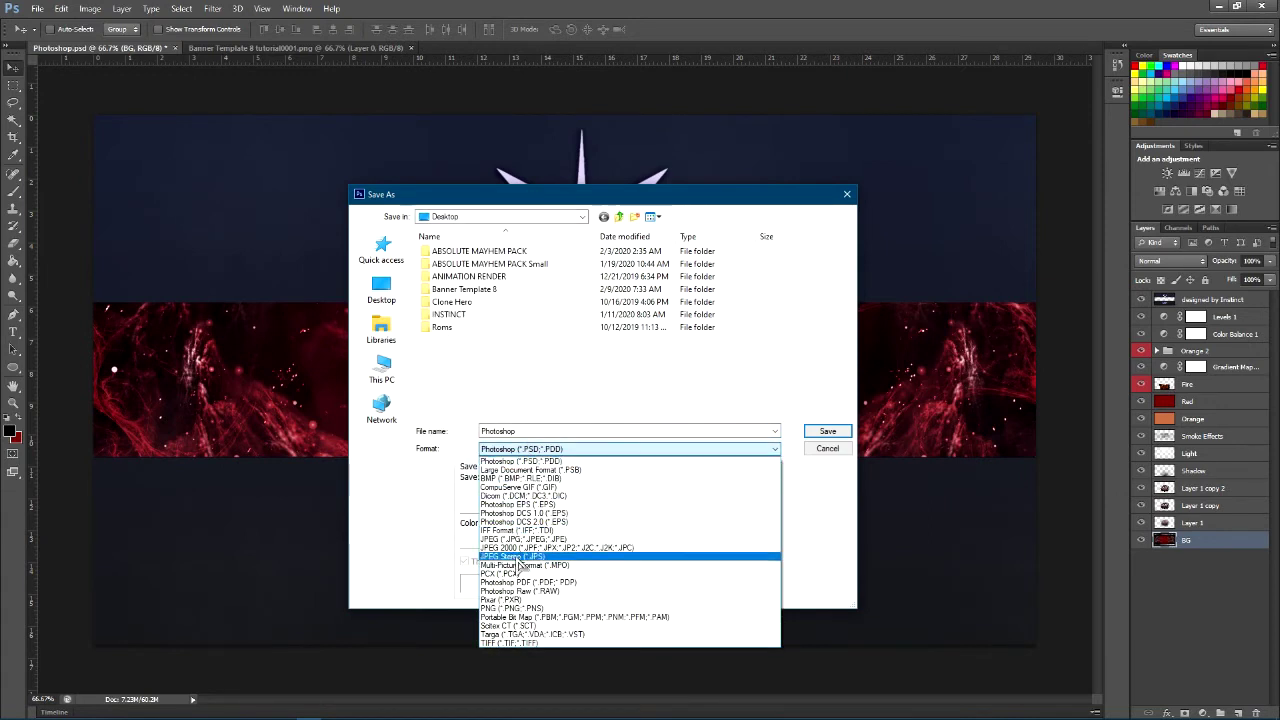
left_click(507, 612)
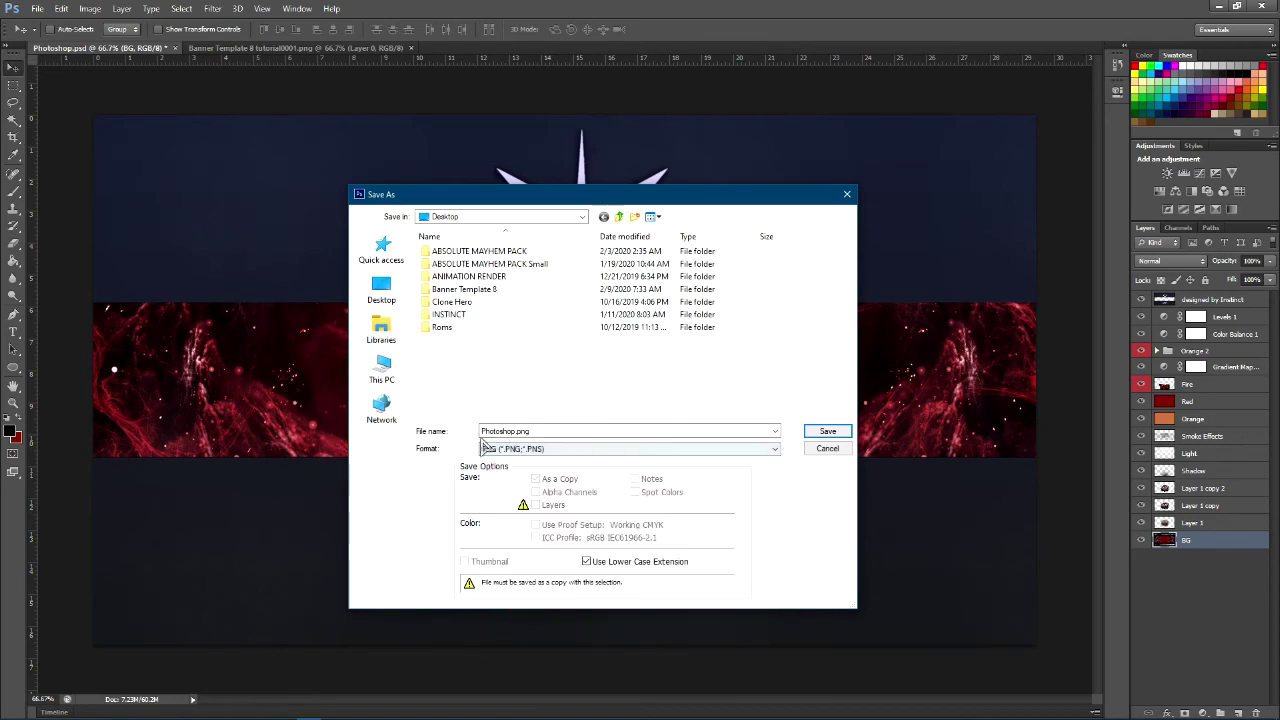
Save the PNG copy of the banner in the Pictures folder under the name Banner Template 8 tutorial.
left_click(516, 217)
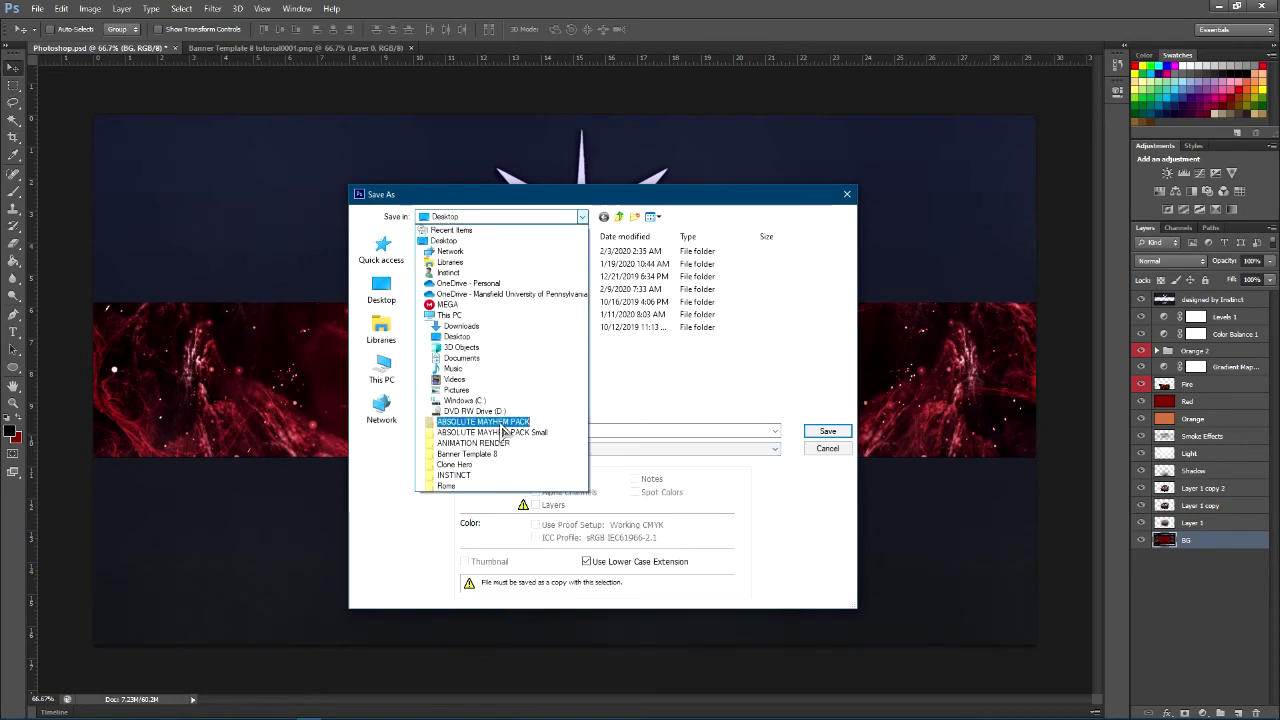
left_click(456, 389)
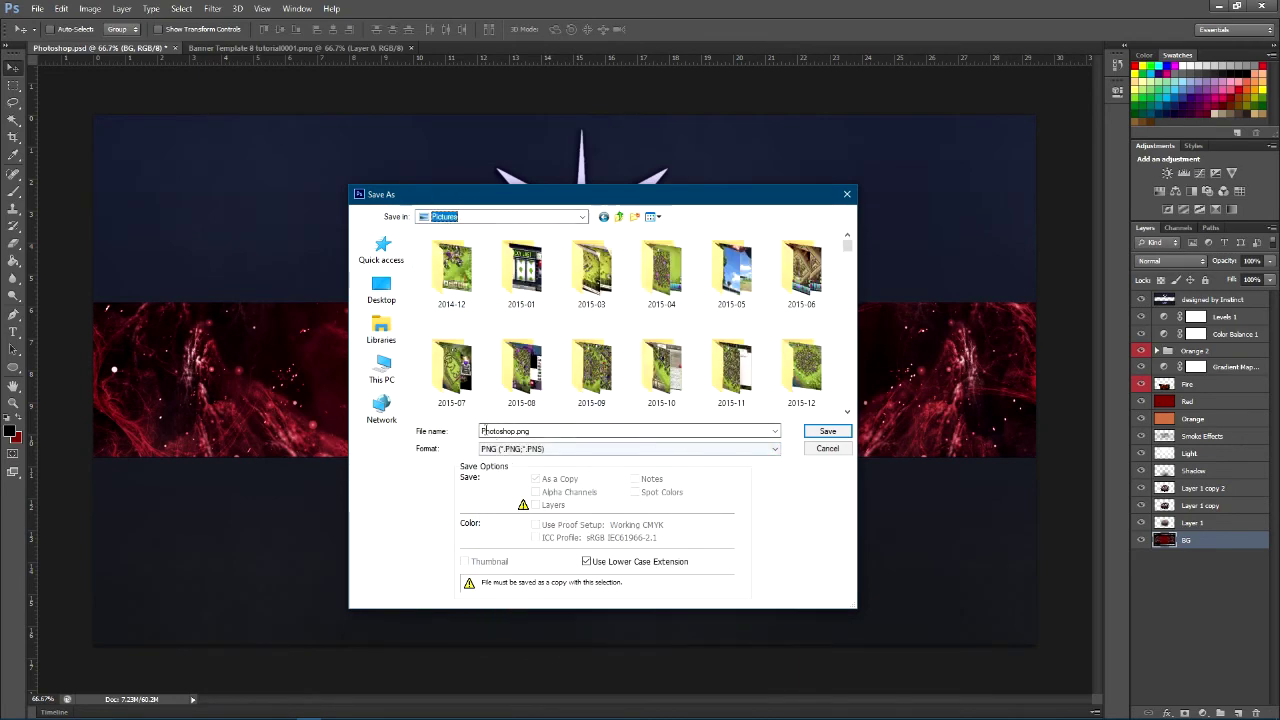
left_click(543, 431)
left_click(543, 431)
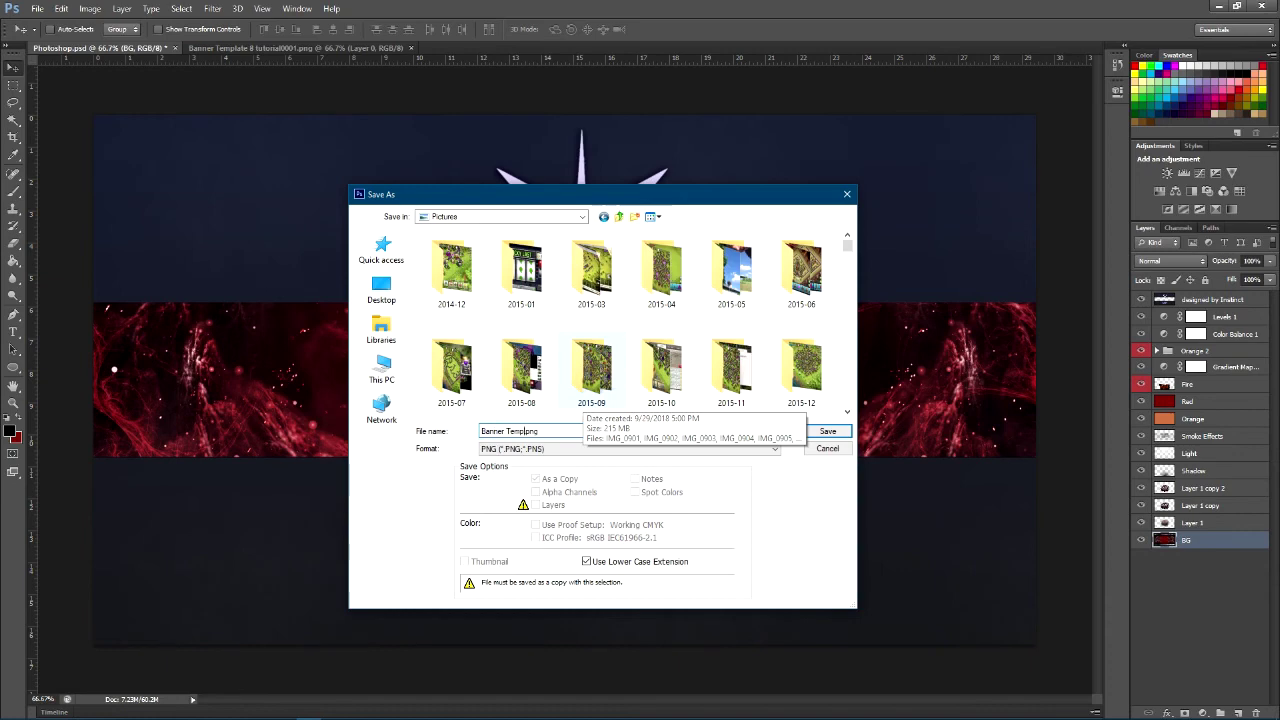
type("late Template 8 tutorial")
left_click(828, 431)
left_click(682, 230)
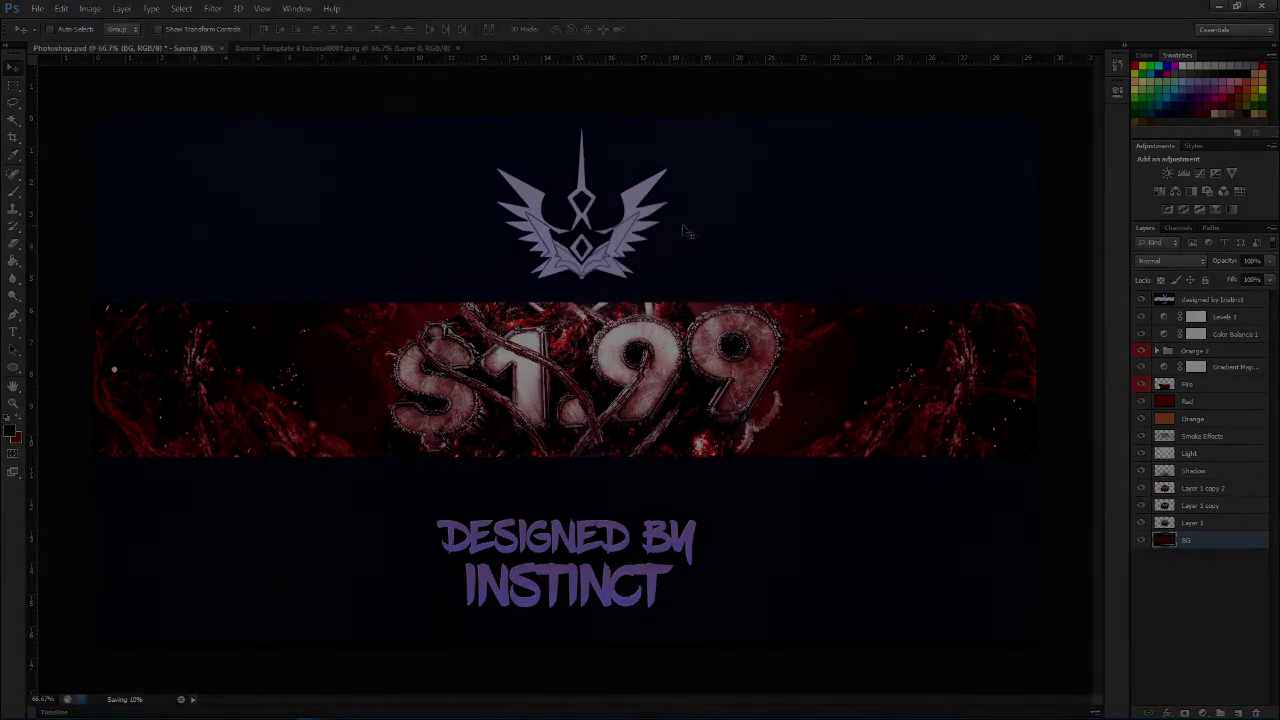